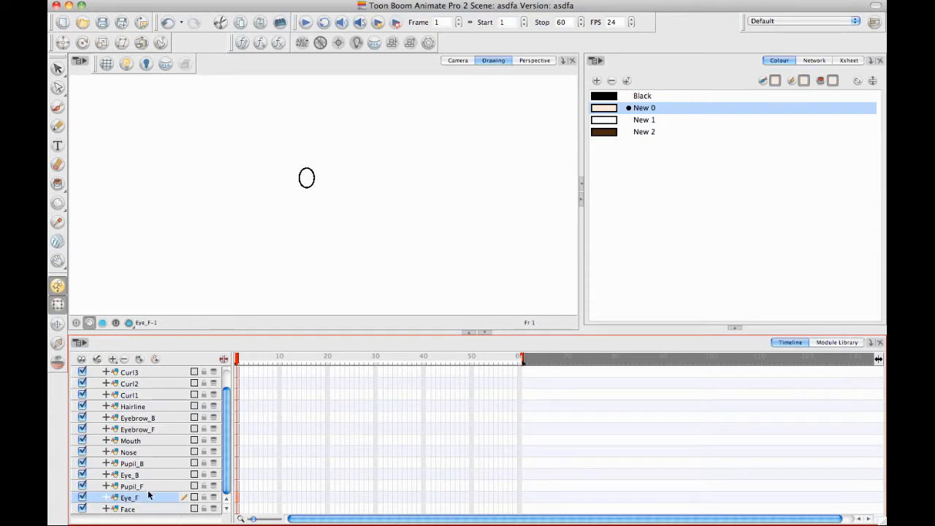
Examine the individual drawings on the layers from Pupil_F up to Ear, one layer at a time
{"action": "left_click", "coordinate": [149, 486]}
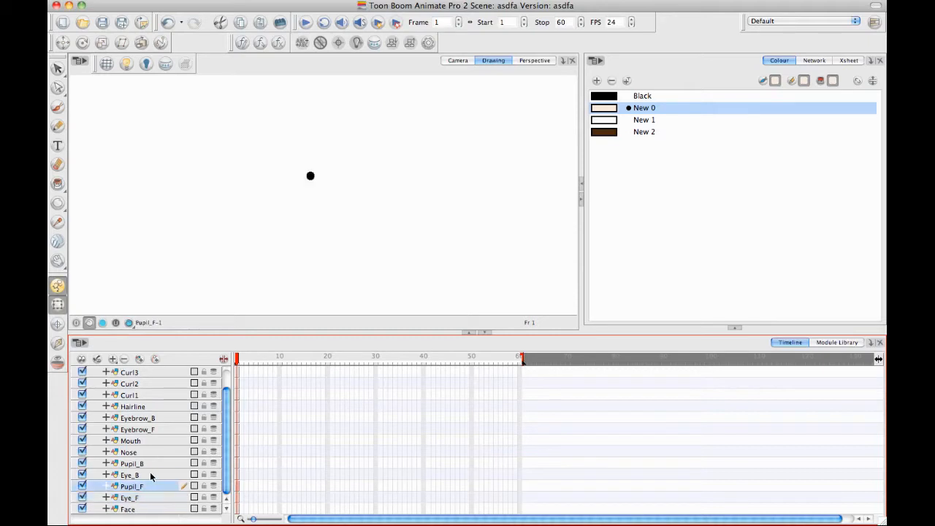
{"action": "left_click", "coordinate": [150, 473]}
{"action": "left_click", "coordinate": [152, 463]}
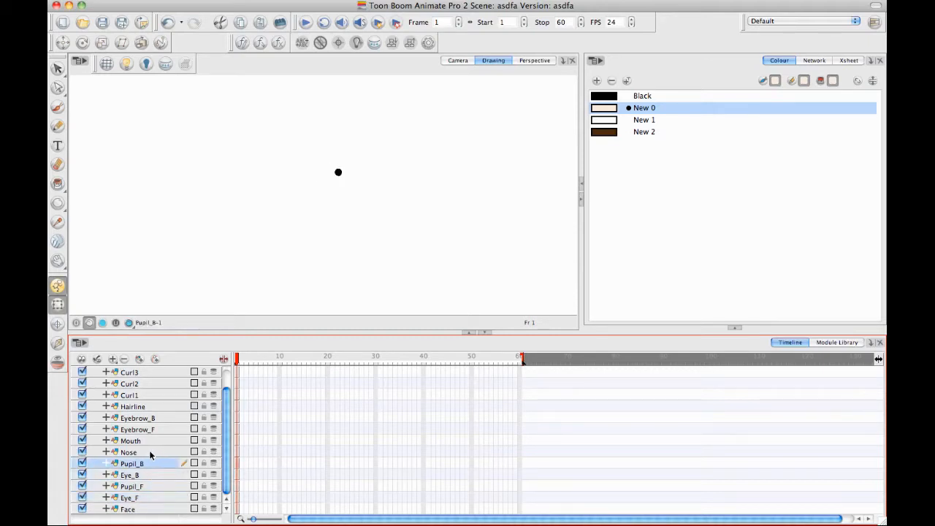
{"action": "left_click", "coordinate": [150, 453]}
{"action": "left_click", "coordinate": [146, 439]}
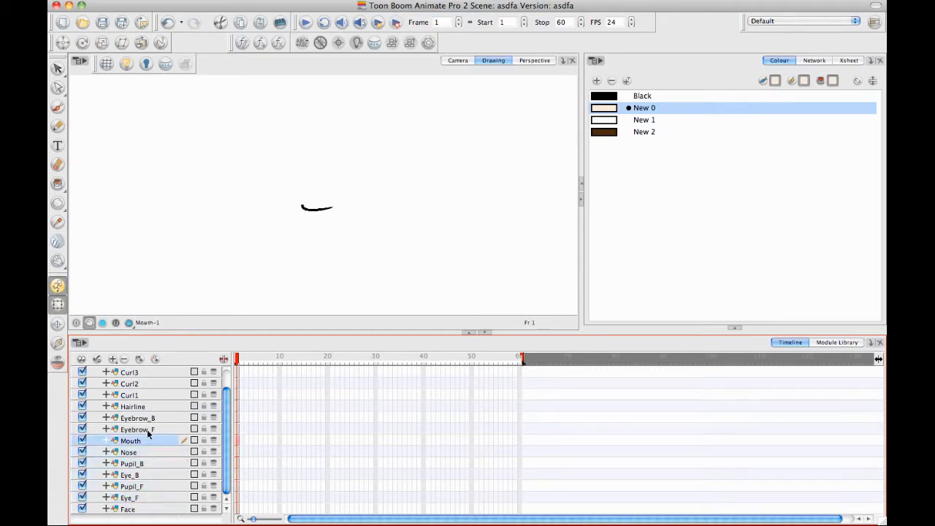
{"action": "left_click", "coordinate": [148, 431]}
{"action": "left_click", "coordinate": [154, 419]}
{"action": "left_click", "coordinate": [155, 407]}
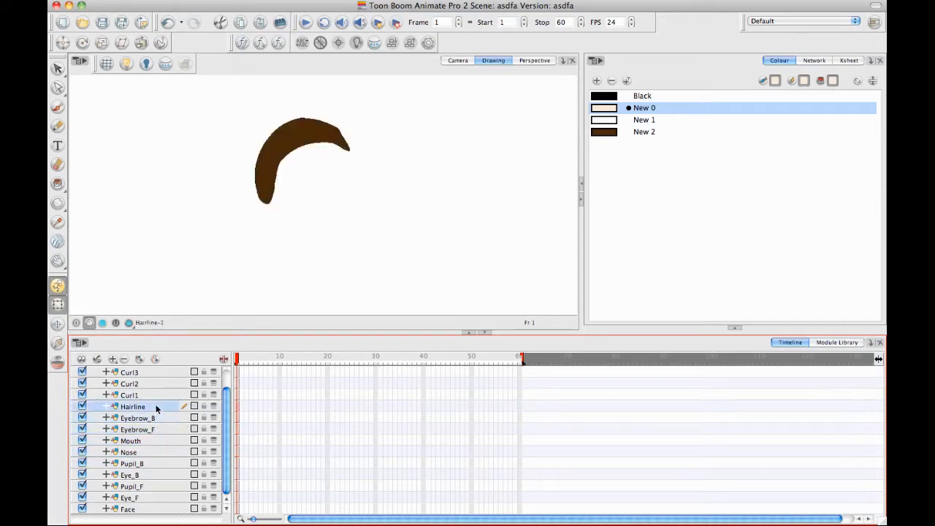
{"action": "left_click", "coordinate": [151, 395]}
{"action": "left_click", "coordinate": [153, 384]}
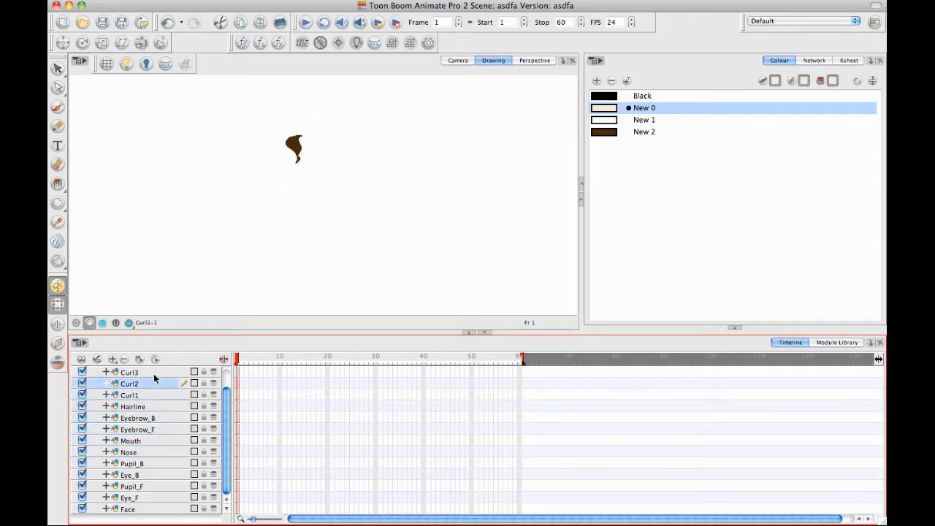
{"action": "scroll", "coordinate": [214, 402], "scroll_direction": "up", "scroll_amount": 2}
{"action": "left_click", "coordinate": [147, 395]}
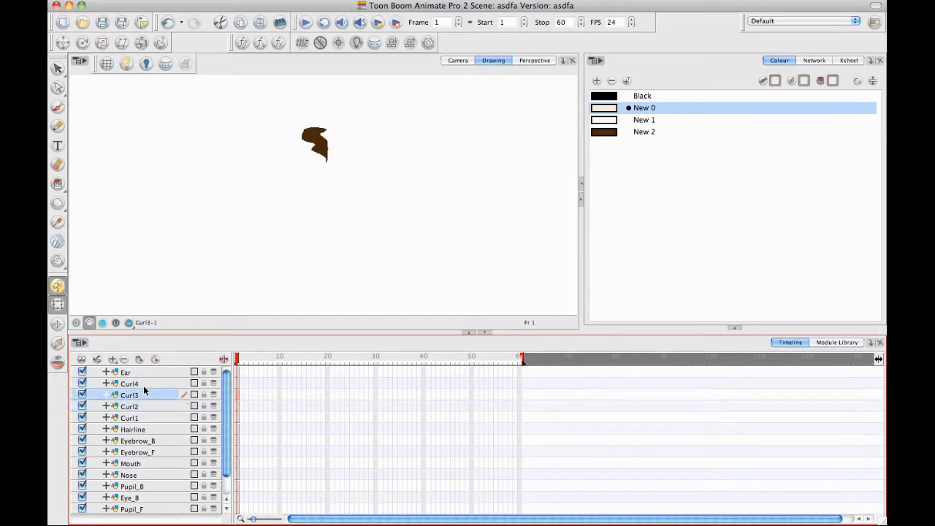
{"action": "left_click", "coordinate": [147, 384]}
{"action": "left_click", "coordinate": [144, 370]}
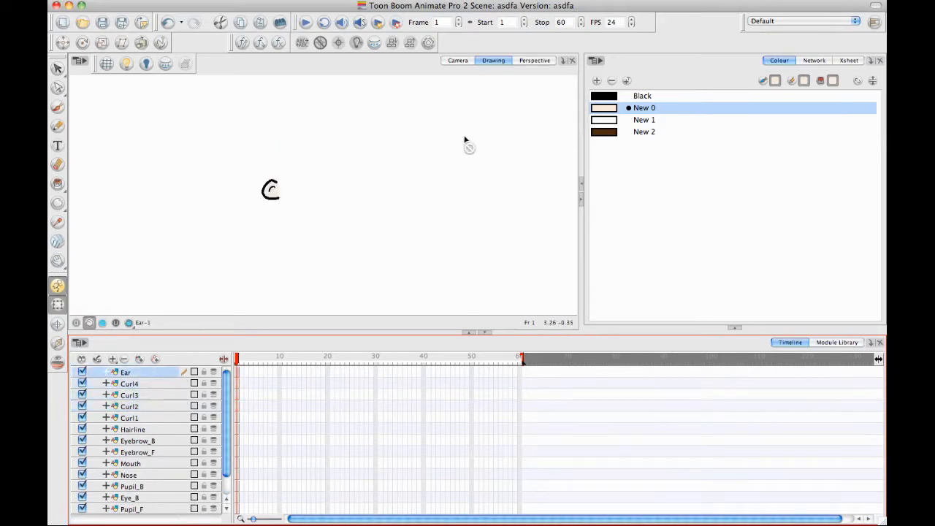
In the Camera view, add a peg to every layer of the head from Ear through Face
{"action": "left_click", "coordinate": [457, 60]}
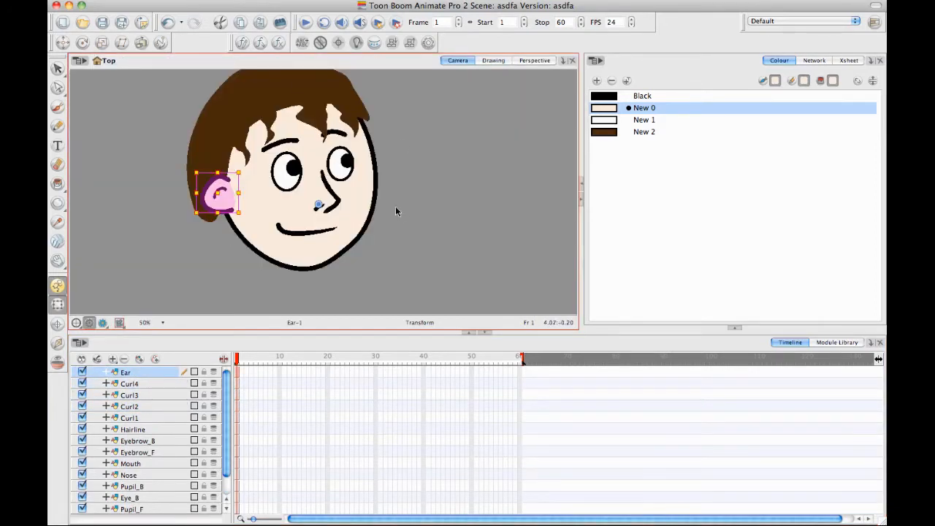
{"action": "key", "text": "space"}
{"action": "left_click_drag", "start_coordinate": [344, 195], "coordinate": [367, 233]}
{"action": "key", "text": "space"}
{"action": "left_click_drag", "start_coordinate": [390, 178], "coordinate": [373, 156]}
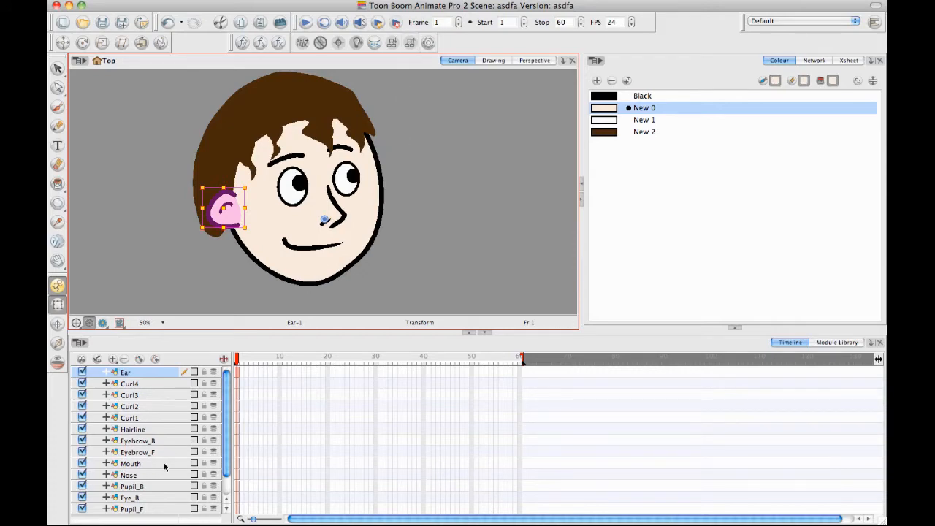
{"action": "left_click_drag", "start_coordinate": [228, 411], "coordinate": [228, 478]}
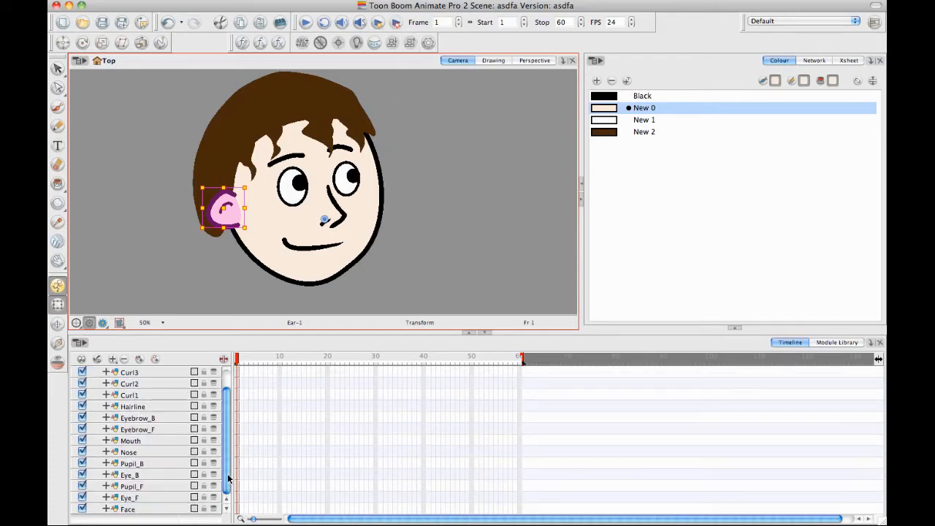
{"action": "left_click", "coordinate": [134, 509], "text": "shift"}
{"action": "left_click", "coordinate": [154, 359]}
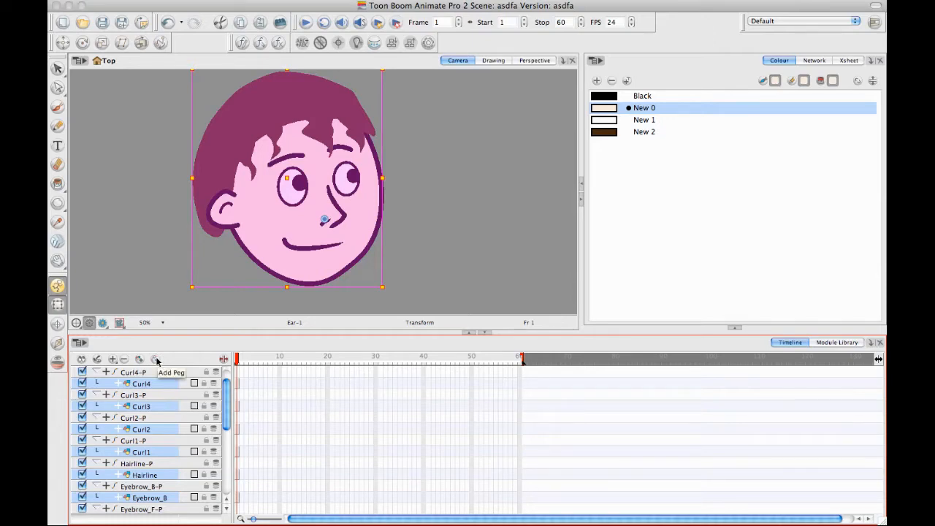
{"action": "left_click", "coordinate": [433, 245]}
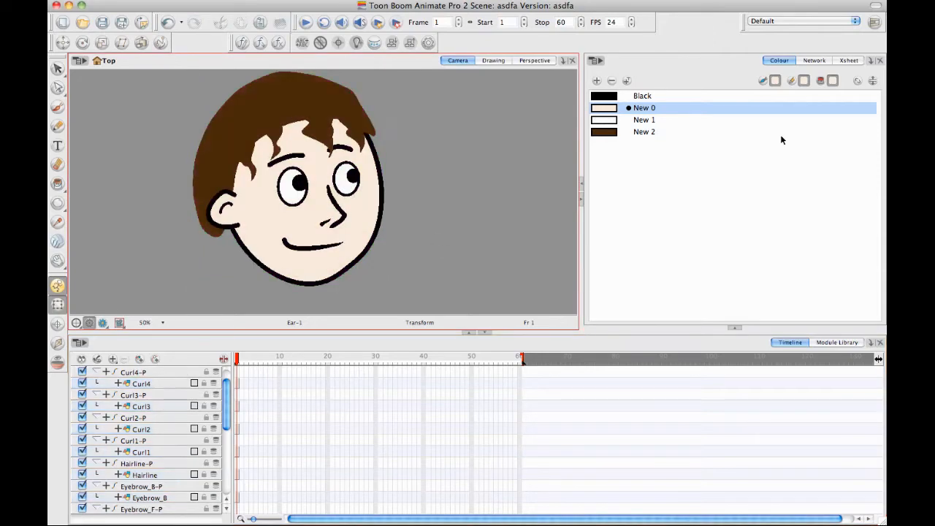
Show the Network view with more room in the workspace and display its Network View toolbar
{"action": "left_click", "coordinate": [814, 60]}
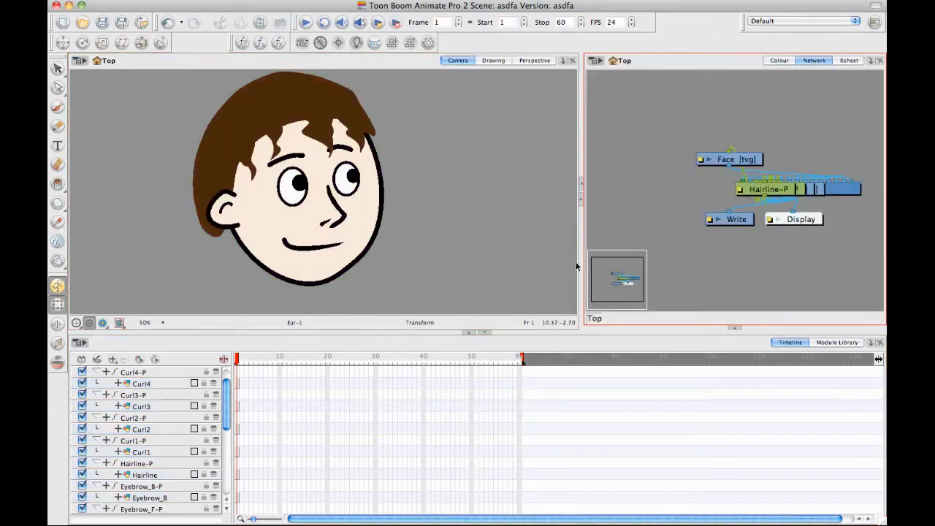
{"action": "left_click_drag", "start_coordinate": [581, 263], "coordinate": [524, 264]}
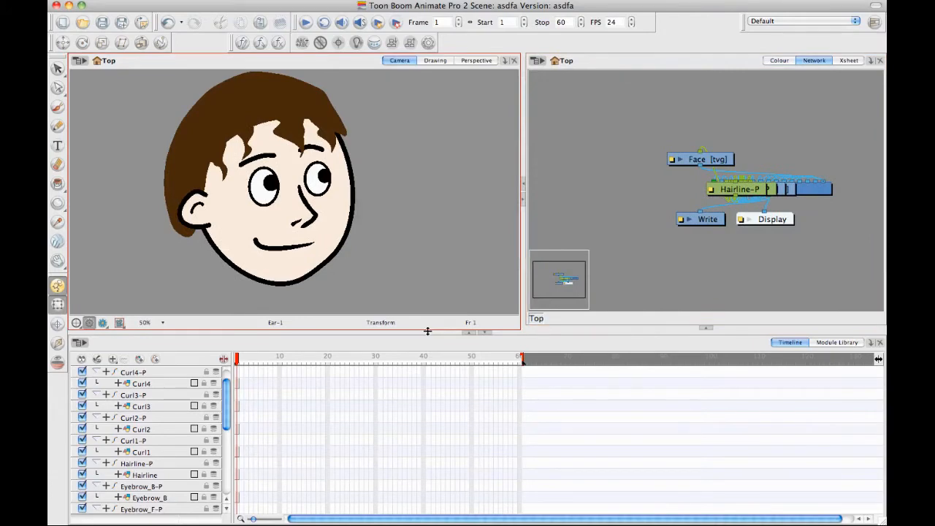
{"action": "left_click_drag", "start_coordinate": [427, 331], "coordinate": [423, 418]}
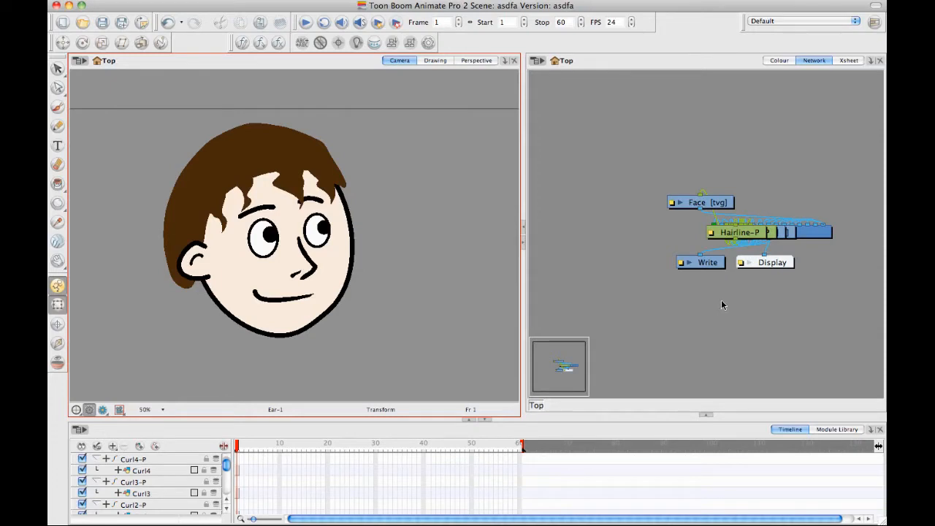
{"action": "left_click", "coordinate": [406, 0]}
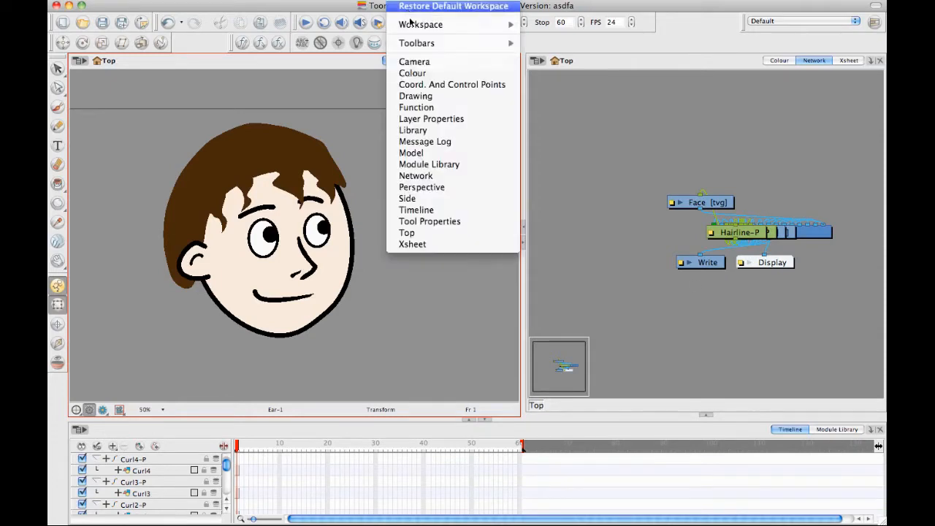
{"action": "mouse_move", "coordinate": [424, 48]}
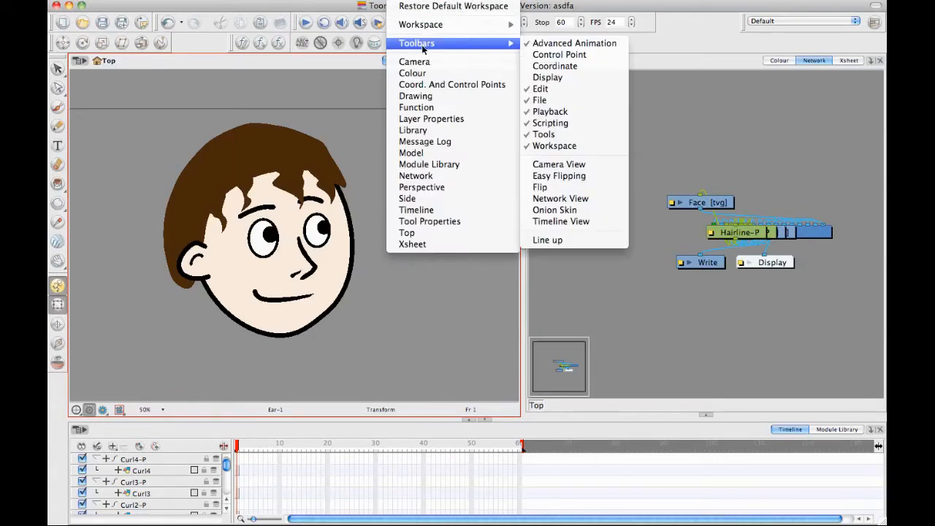
{"action": "left_click", "coordinate": [557, 199]}
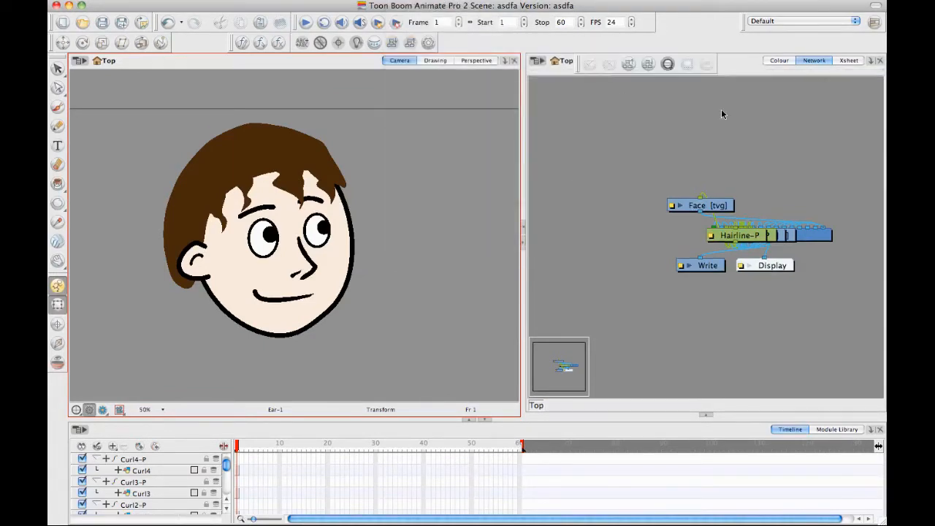
Order the network upward from the Display module to spread out the stacked modules, and widen the Network view
{"action": "left_click_drag", "start_coordinate": [772, 267], "coordinate": [780, 267]}
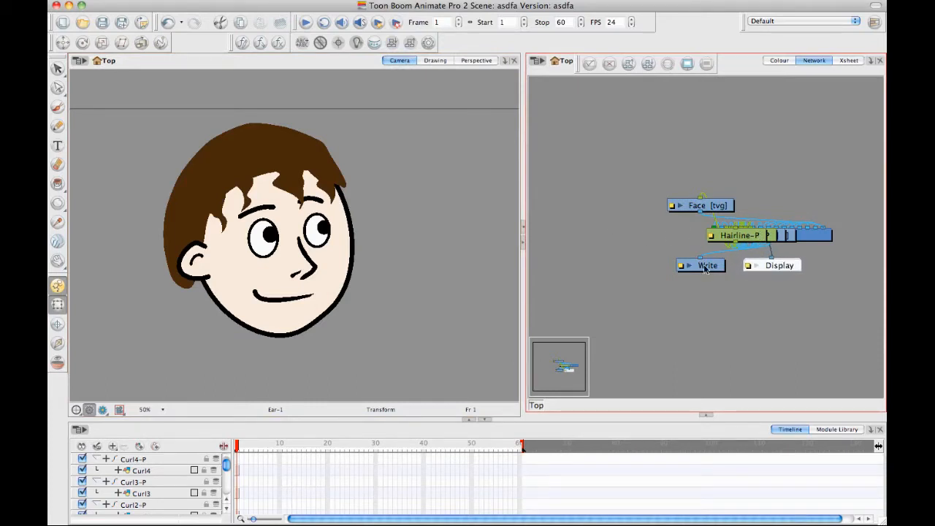
{"action": "left_click_drag", "start_coordinate": [702, 266], "coordinate": [703, 266]}
{"action": "left_click", "coordinate": [775, 268]}
{"action": "left_click", "coordinate": [630, 65]}
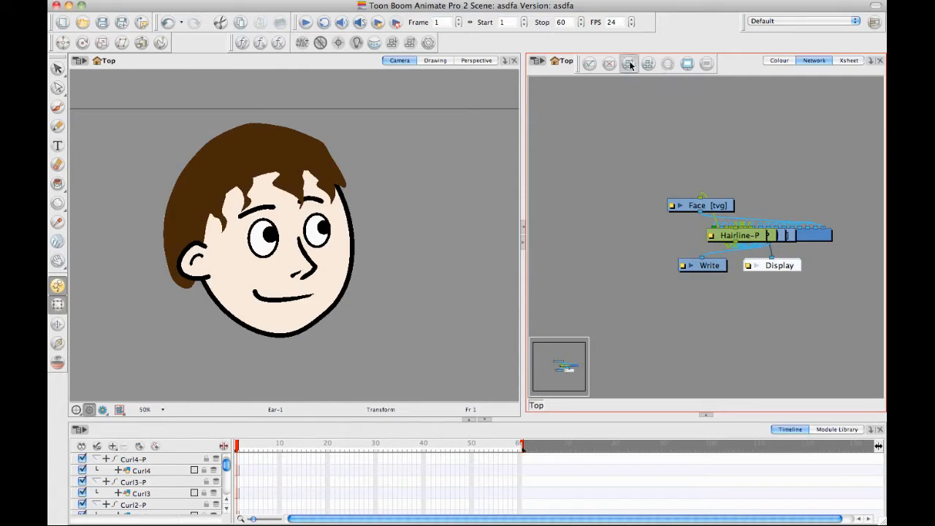
{"action": "left_click", "coordinate": [436, 281]}
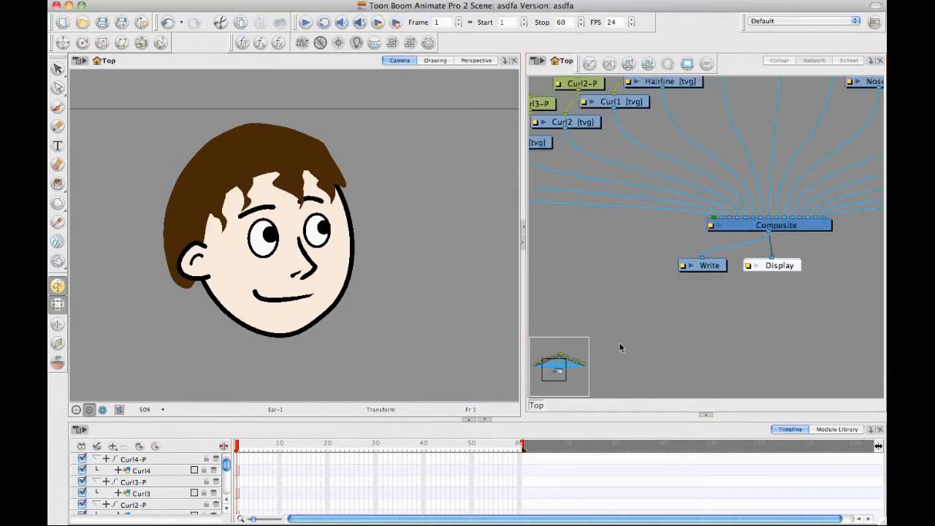
{"action": "left_click_drag", "start_coordinate": [682, 146], "coordinate": [666, 238]}
{"action": "left_click_drag", "start_coordinate": [521, 130], "coordinate": [413, 139]}
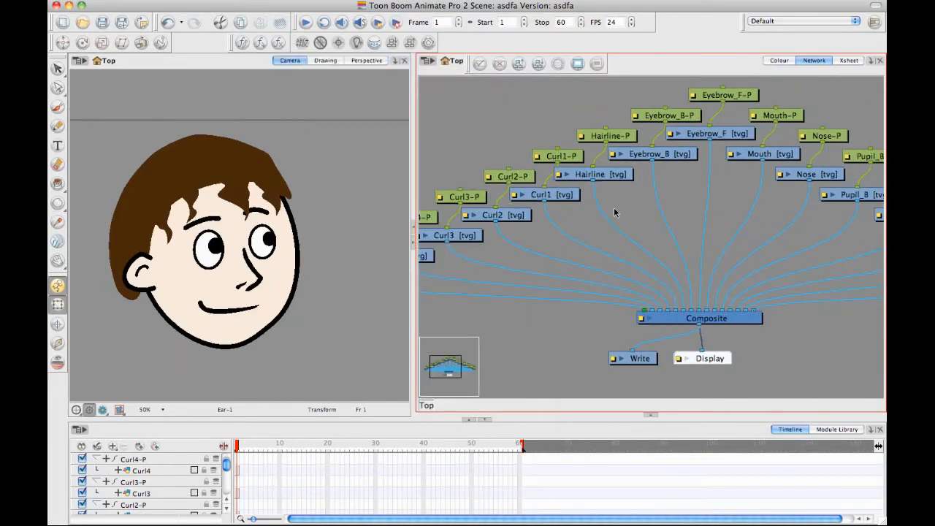
Add a new Peg module in the empty area above the layer pegs in the network
{"action": "left_click_drag", "start_coordinate": [616, 209], "coordinate": [722, 217]}
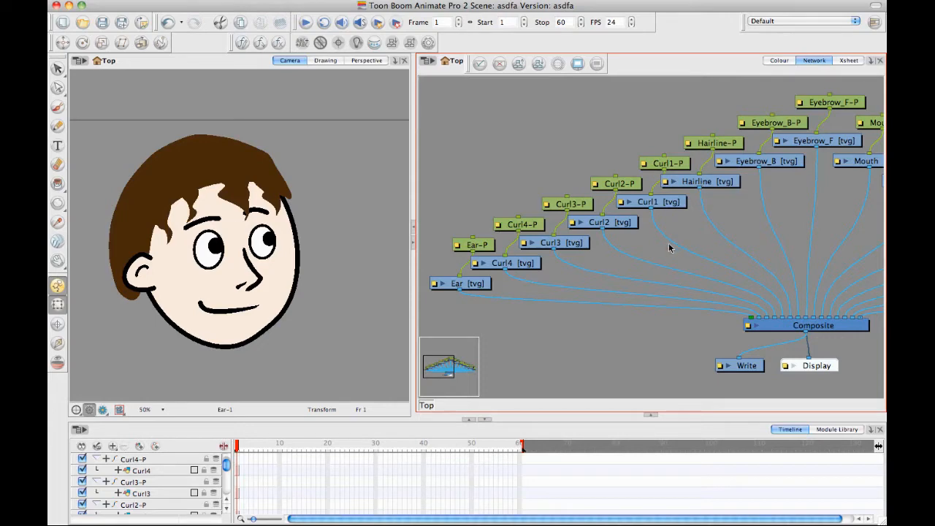
{"action": "left_click_drag", "start_coordinate": [680, 222], "coordinate": [663, 244]}
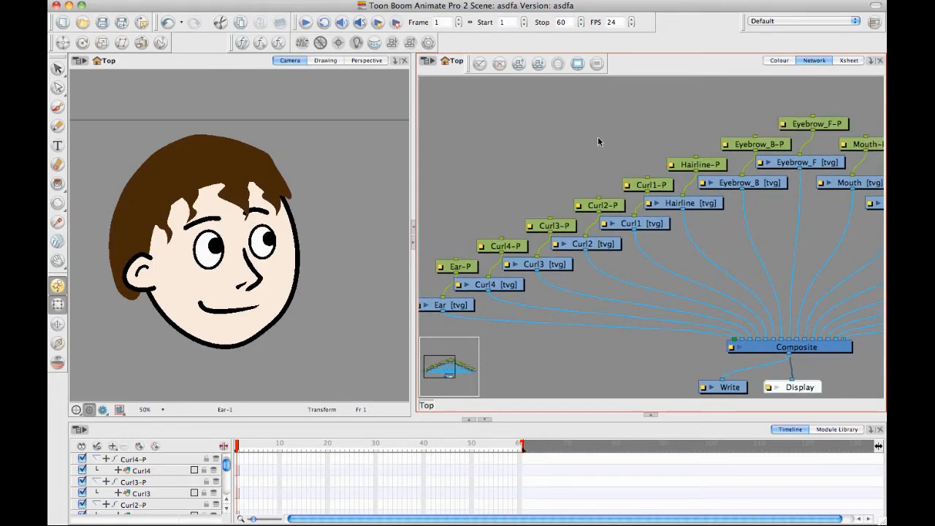
{"action": "key", "text": "super+p"}
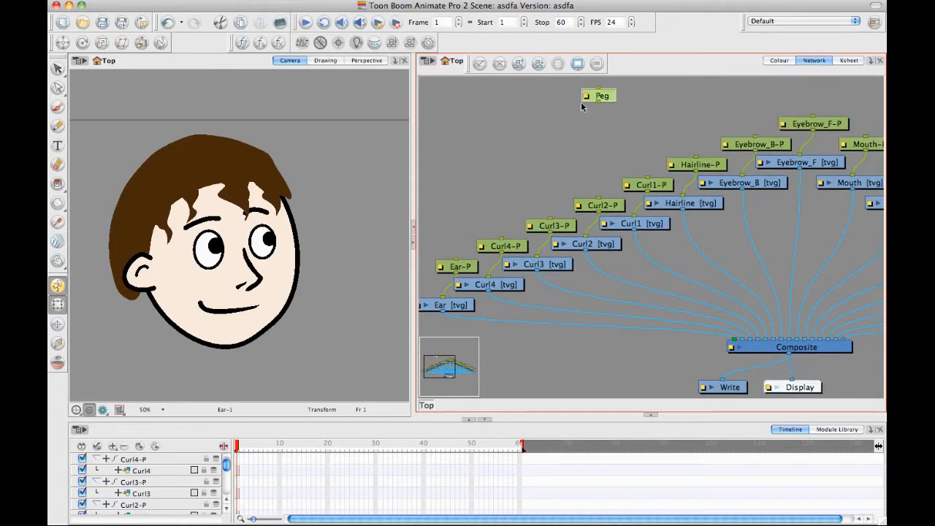
{"action": "left_click_drag", "start_coordinate": [606, 100], "coordinate": [614, 107]}
{"action": "left_click_drag", "start_coordinate": [592, 148], "coordinate": [590, 183]}
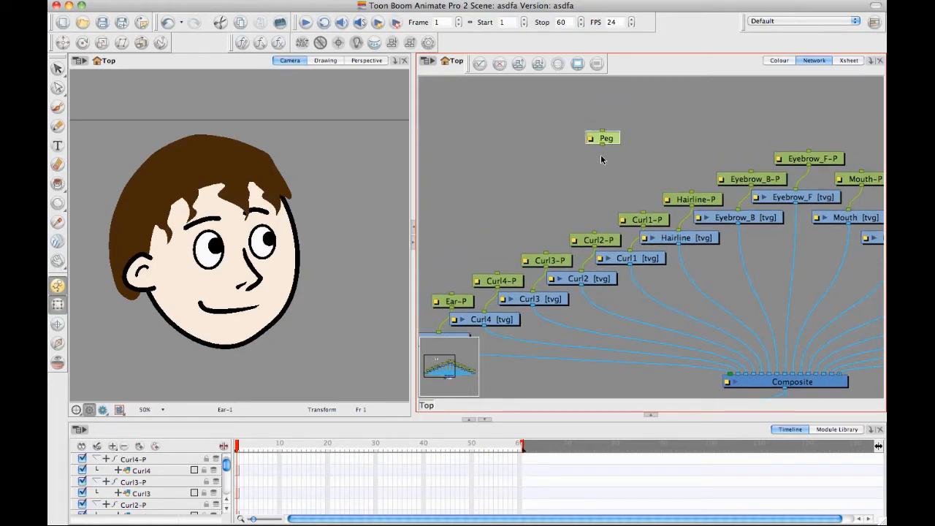
Connect the new Peg to Eyebrow_B-P, Eyebrow_F-P, Mouth-P and Nose-P as their parent
{"action": "left_click_drag", "start_coordinate": [624, 159], "coordinate": [627, 213]}
{"action": "mouse_move", "coordinate": [675, 137]}
{"action": "left_mouse_down"}
{"action": "mouse_move", "coordinate": [681, 194]}
{"action": "mouse_move", "coordinate": [655, 164]}
{"action": "mouse_move", "coordinate": [574, 168]}
{"action": "mouse_move", "coordinate": [636, 196]}
{"action": "mouse_move", "coordinate": [629, 217]}
{"action": "left_mouse_up"}
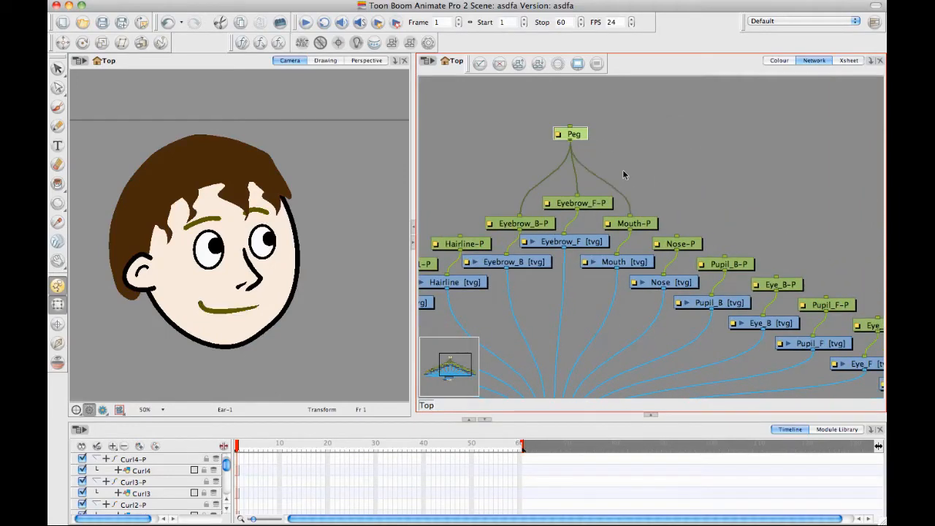
{"action": "mouse_move", "coordinate": [577, 143]}
{"action": "left_mouse_down"}
{"action": "mouse_move", "coordinate": [680, 210]}
{"action": "mouse_move", "coordinate": [678, 239]}
{"action": "left_mouse_up"}
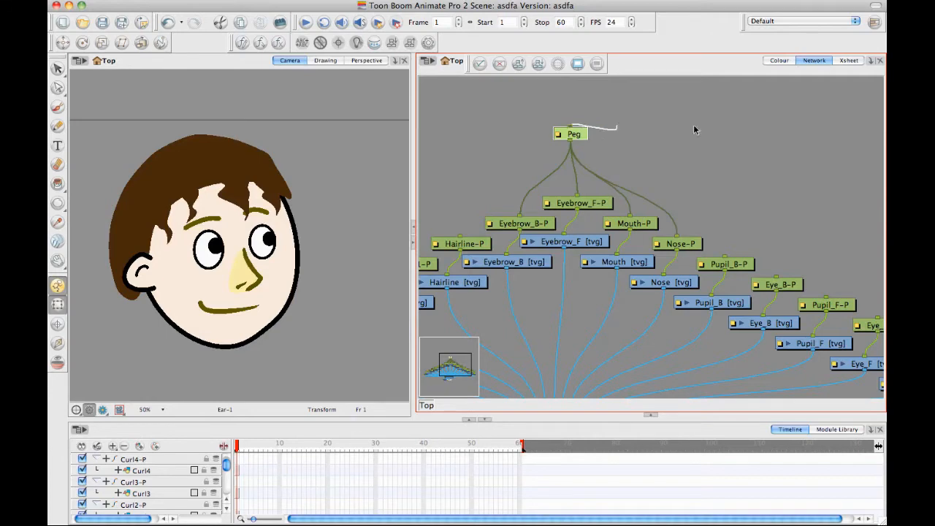
Connect the Peg to Pupil_B-P, Eye_B-P, Pupil_F-P and Eye_F-P, and position it centrally above the facial feature pegs
{"action": "left_click_drag", "start_coordinate": [573, 132], "coordinate": [738, 135]}
{"action": "left_click_drag", "start_coordinate": [697, 167], "coordinate": [550, 124]}
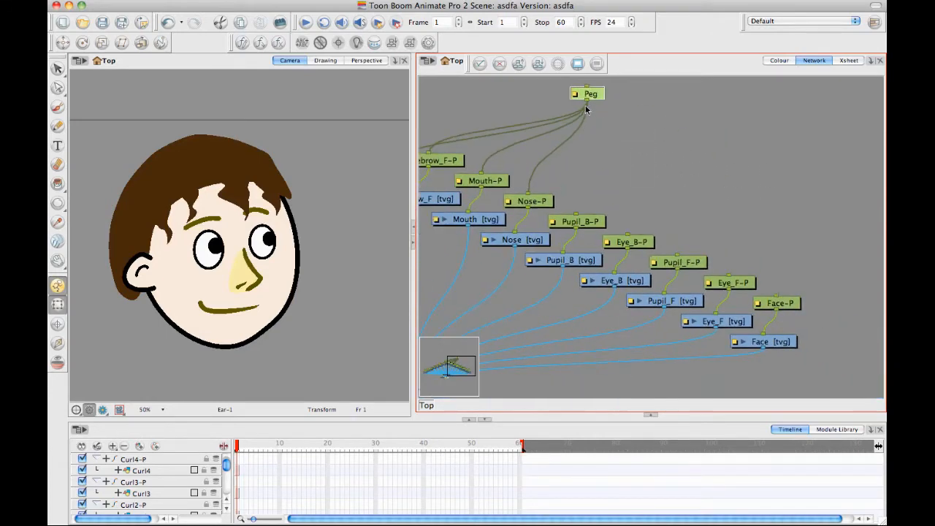
{"action": "left_click_drag", "start_coordinate": [586, 100], "coordinate": [577, 216]}
{"action": "left_click_drag", "start_coordinate": [587, 105], "coordinate": [674, 256]}
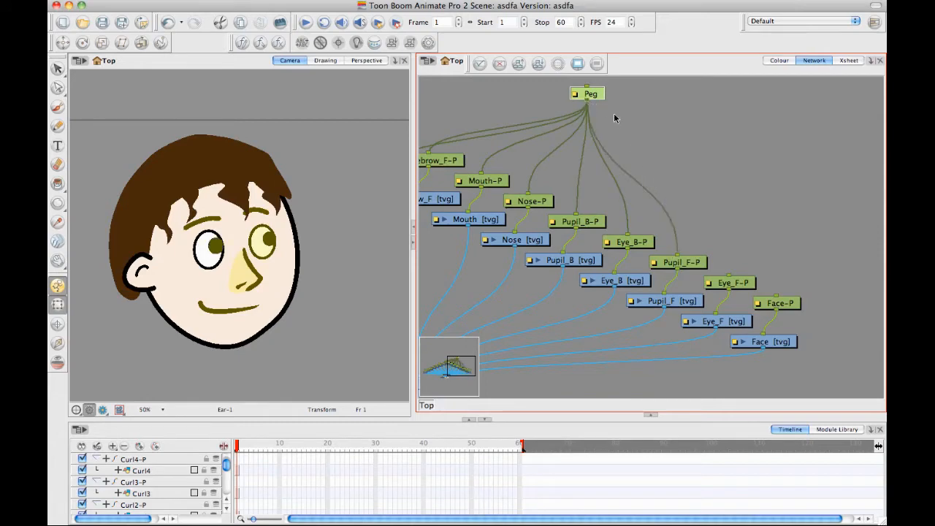
{"action": "left_click_drag", "start_coordinate": [587, 104], "coordinate": [725, 278]}
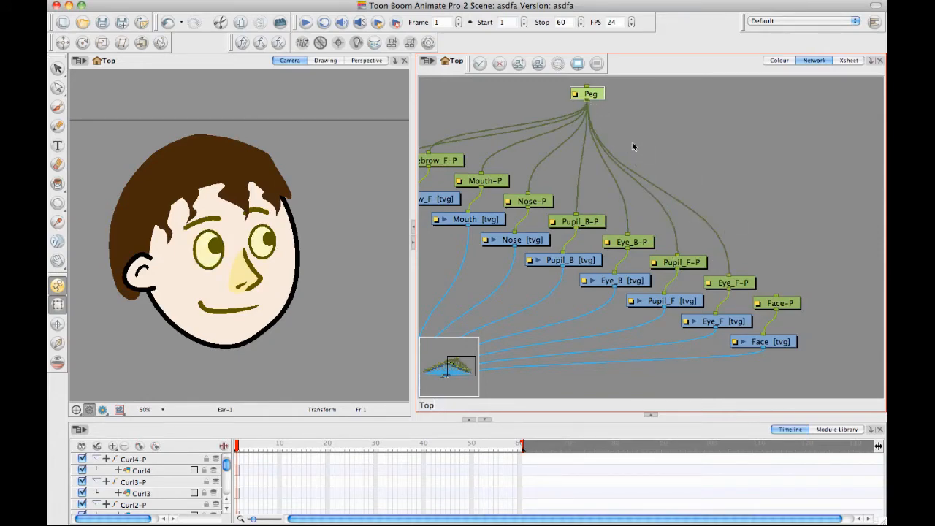
{"action": "left_click_drag", "start_coordinate": [633, 144], "coordinate": [724, 195]}
{"action": "left_click_drag", "start_coordinate": [680, 142], "coordinate": [646, 110]}
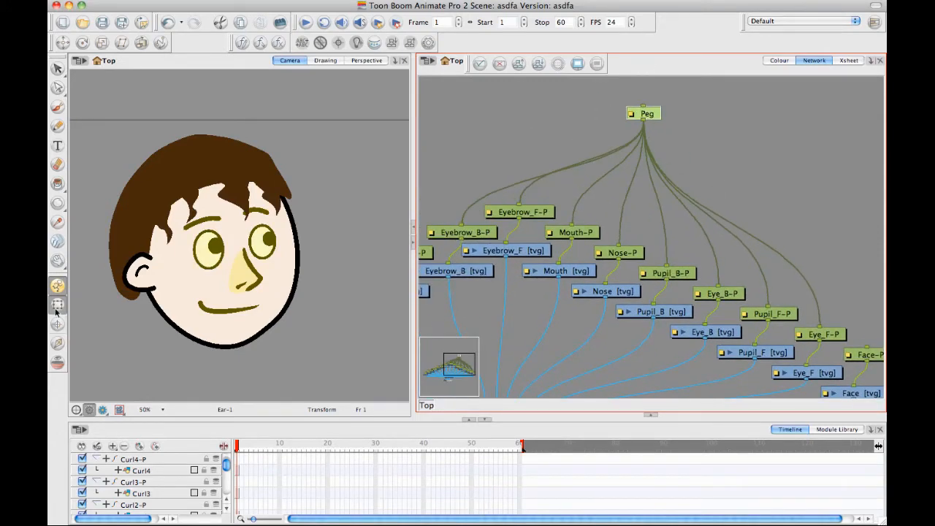
Try moving all the facial features together through the new parent Peg, and undo the move
{"action": "left_click", "coordinate": [649, 108]}
{"action": "left_click", "coordinate": [650, 109]}
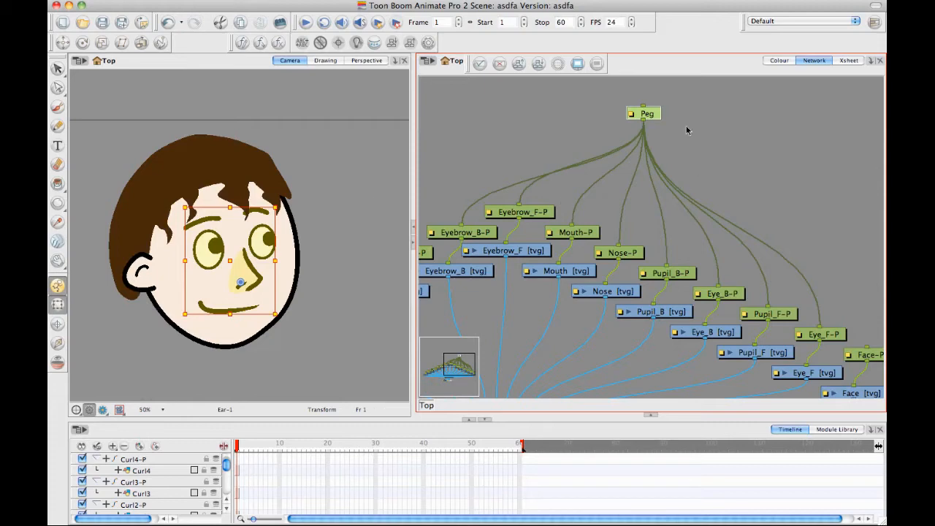
{"action": "left_click", "coordinate": [714, 128]}
{"action": "left_click", "coordinate": [647, 114]}
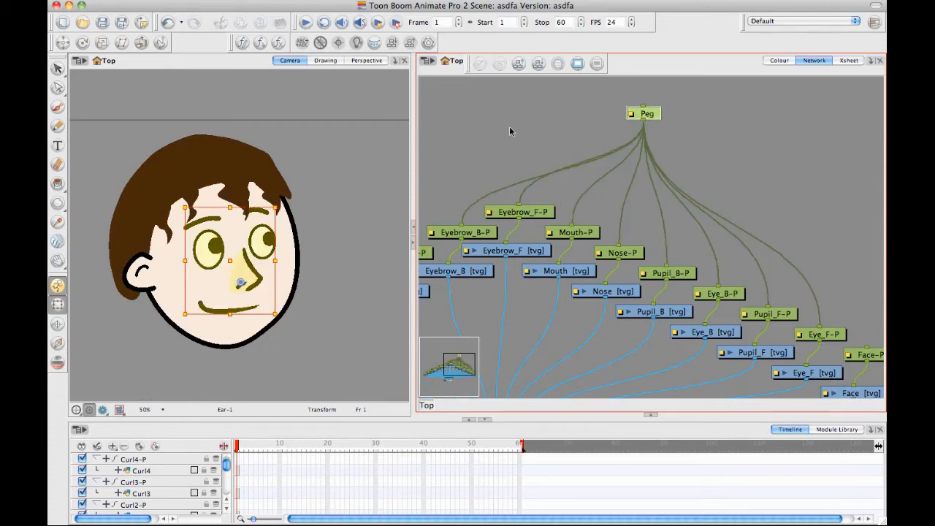
{"action": "left_click_drag", "start_coordinate": [238, 265], "coordinate": [251, 274]}
{"action": "key", "text": "ctrl+z"}
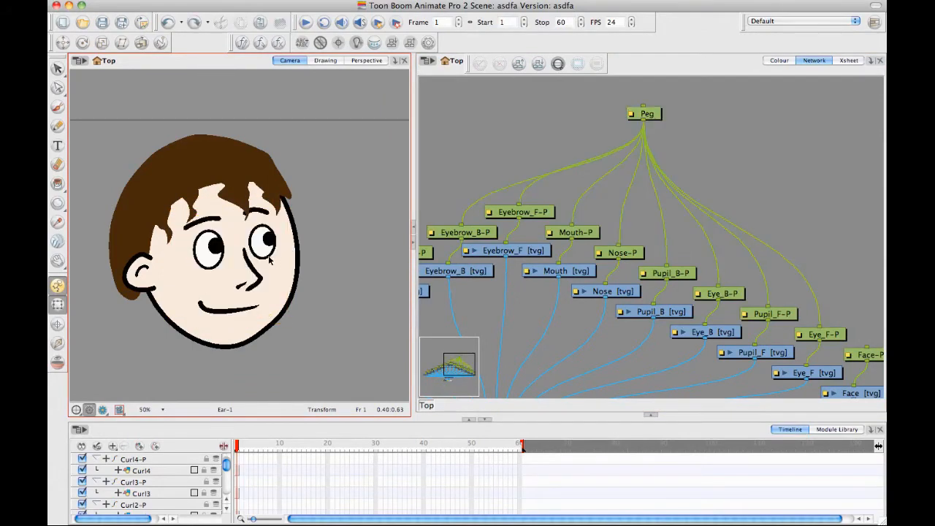
Try shifting all the facial features through the parent Peg and moving both pupils towards the centres of their eyes
{"action": "left_click_drag", "start_coordinate": [643, 114], "coordinate": [641, 111]}
{"action": "left_click_drag", "start_coordinate": [261, 243], "coordinate": [250, 247]}
{"action": "left_click", "coordinate": [198, 253]}
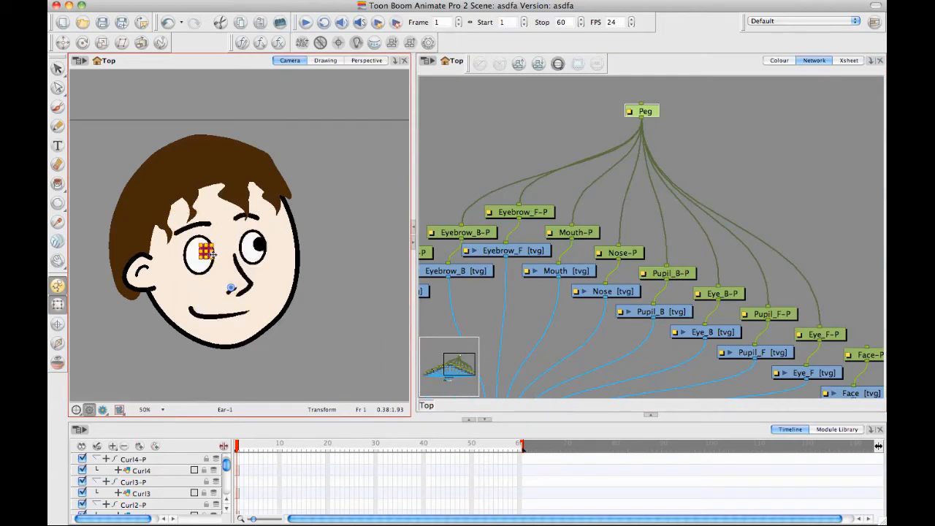
{"action": "left_click", "coordinate": [258, 247]}
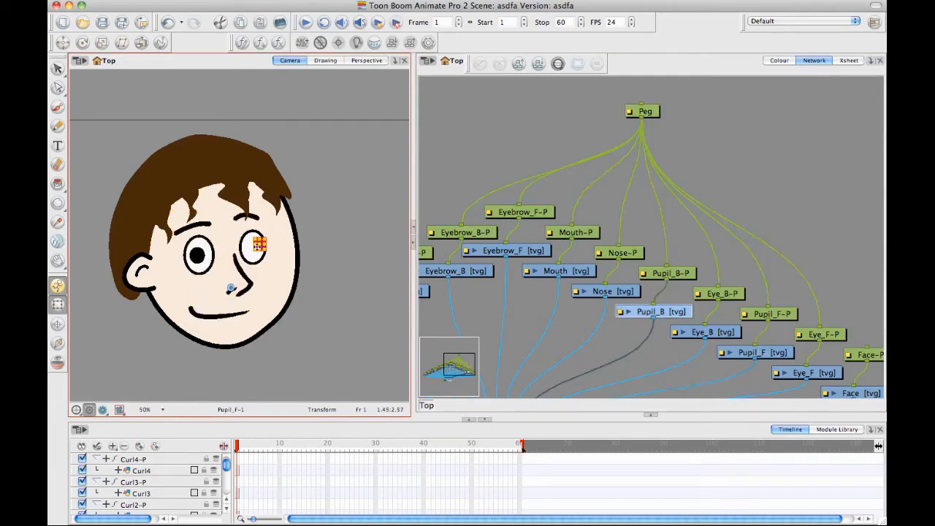
{"action": "left_click", "coordinate": [334, 239]}
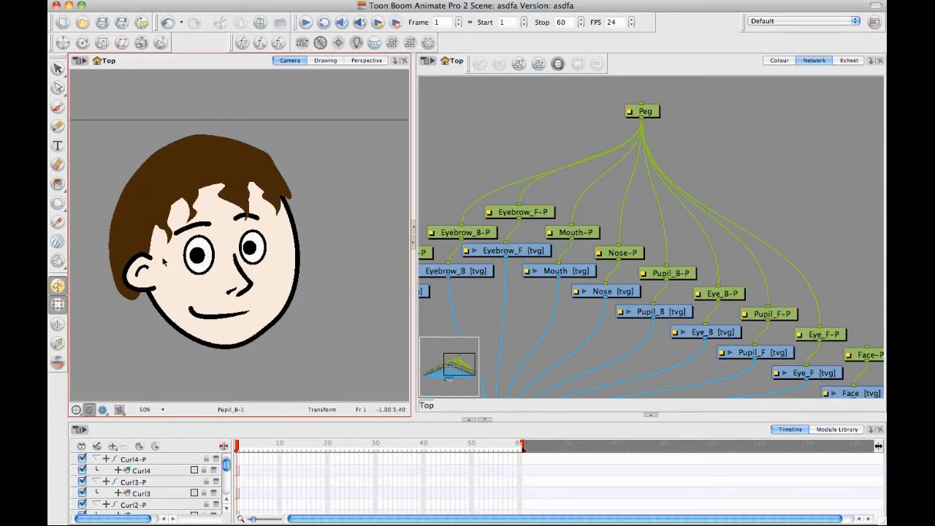
Try moving the Eye_B drawing sideways separately from its Pupil_B drawing
{"action": "left_click", "coordinate": [253, 249]}
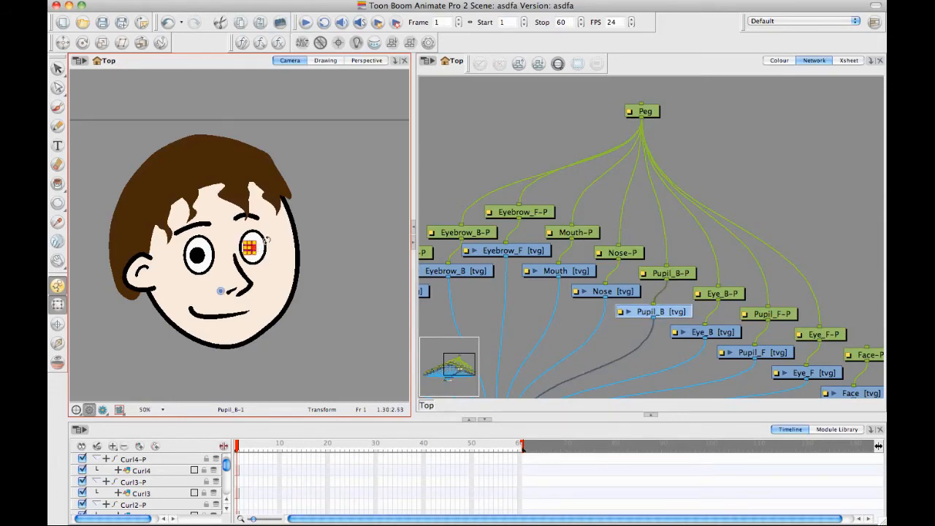
{"action": "left_click", "coordinate": [360, 175]}
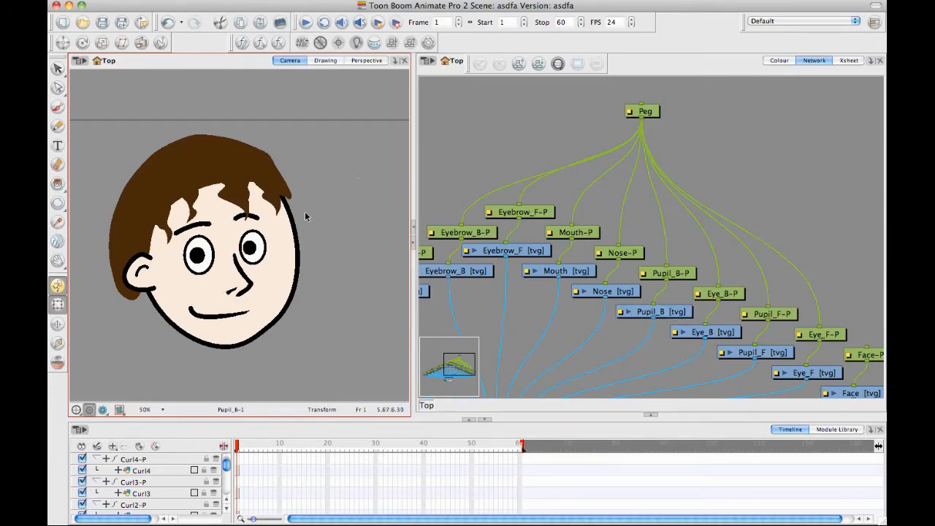
{"action": "left_click", "coordinate": [252, 249]}
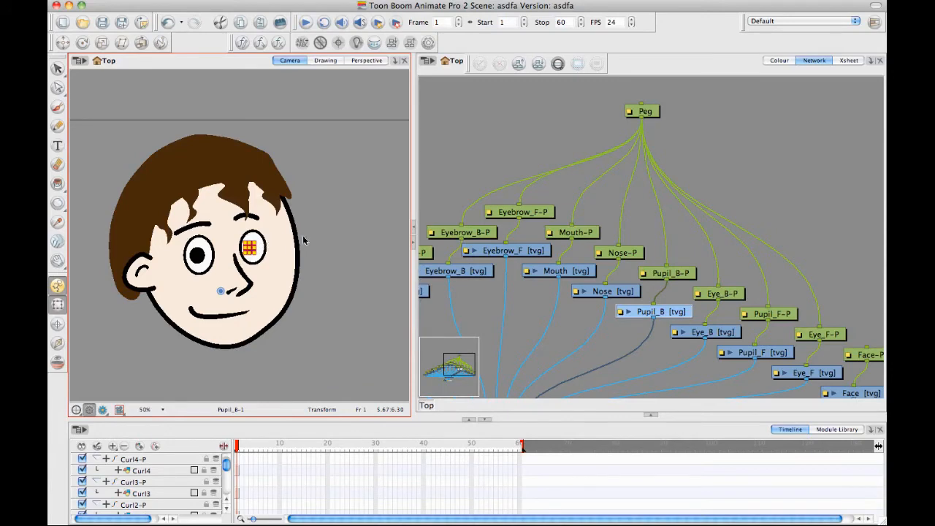
{"action": "left_click", "coordinate": [313, 228]}
{"action": "left_click", "coordinate": [256, 248]}
{"action": "left_click_drag", "start_coordinate": [250, 249], "coordinate": [258, 249]}
{"action": "left_click", "coordinate": [315, 220]}
{"action": "left_click", "coordinate": [254, 250]}
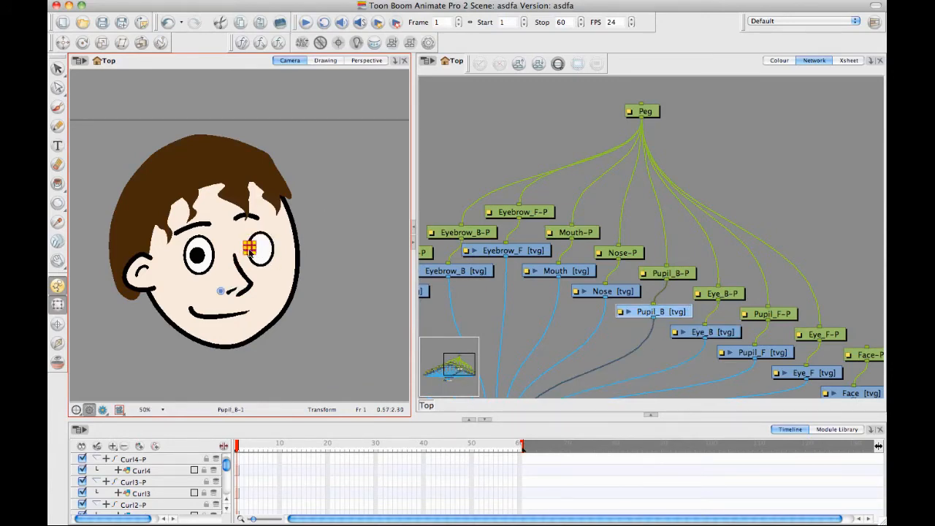
{"action": "left_click", "coordinate": [317, 218]}
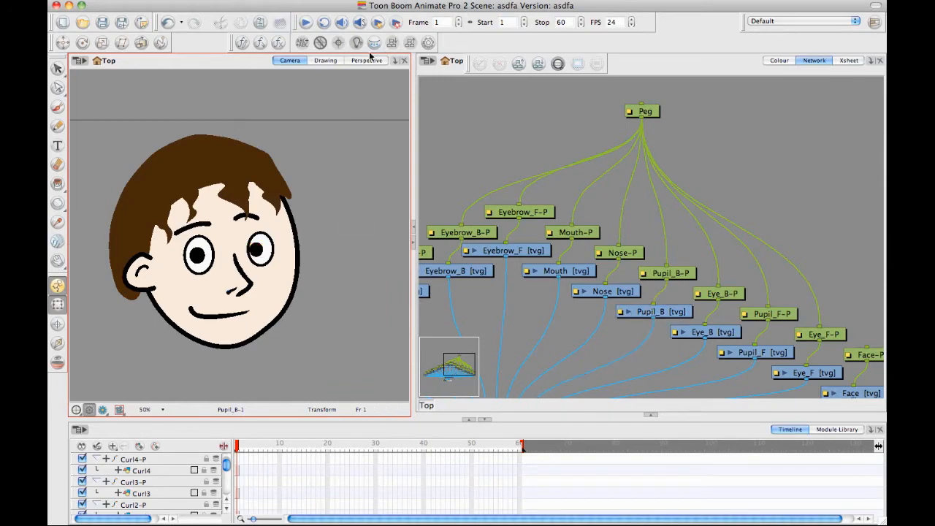
Undo the test moves of Eye_B, both pupils and the facial features
{"action": "key", "text": "super+z"}
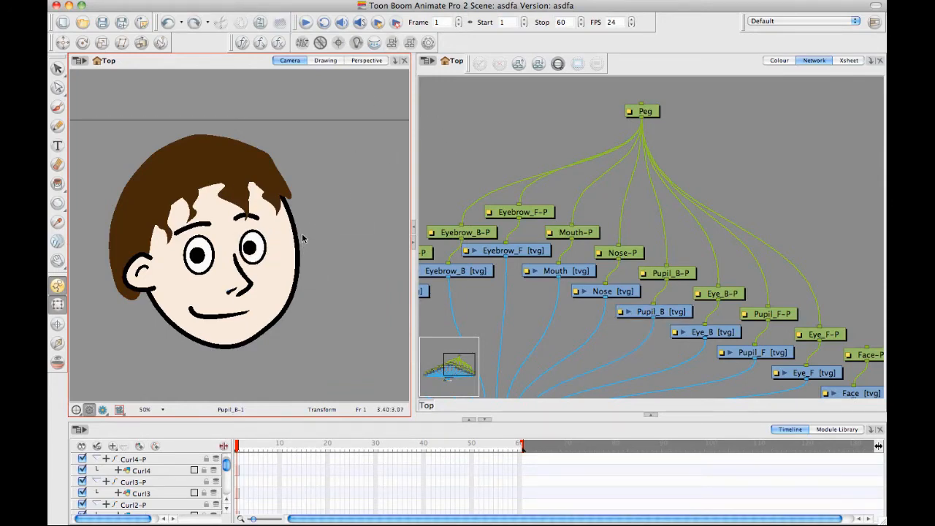
{"action": "key", "text": "super+z"}
{"action": "key", "text": "super+z"}
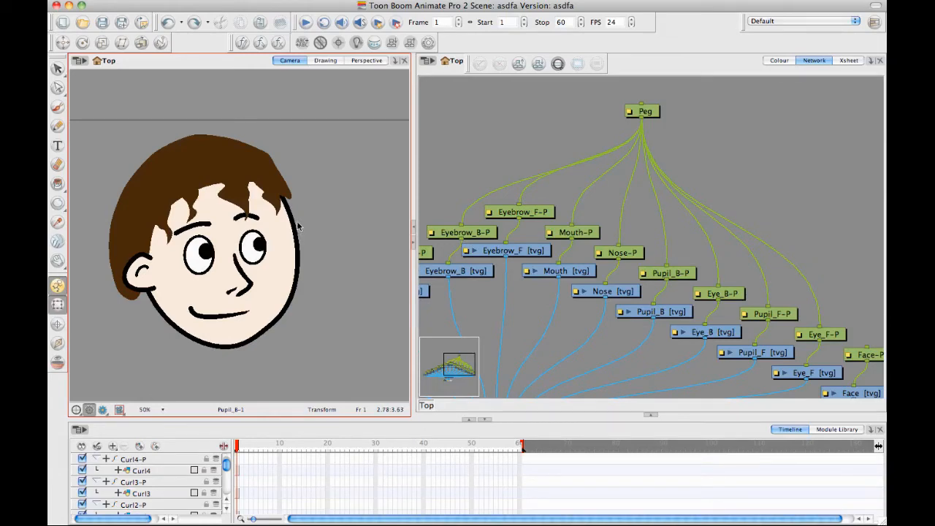
{"action": "key", "text": "super+z"}
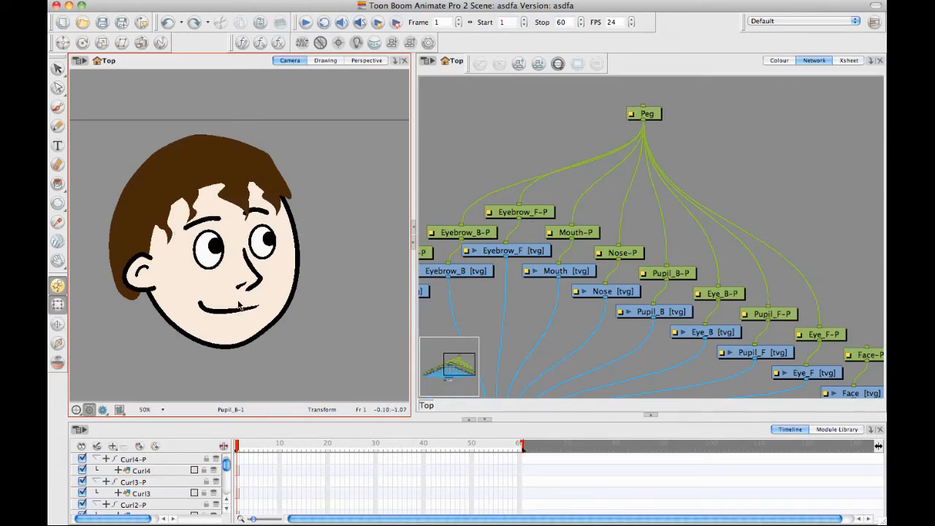
Rename the parent Peg above the facial feature pegs as FacialFeatures-P
{"action": "left_click", "coordinate": [652, 113]}
{"action": "left_click", "coordinate": [681, 129]}
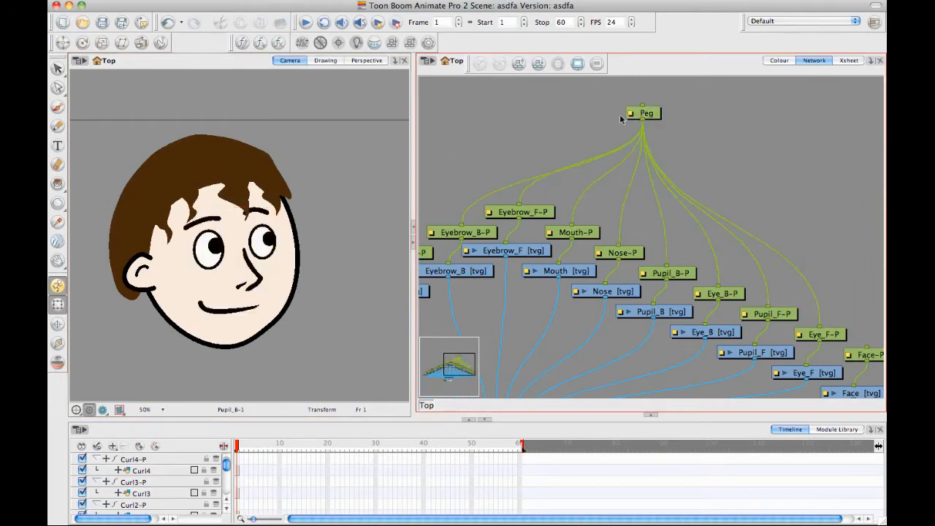
{"action": "left_click", "coordinate": [631, 115]}
{"action": "left_click", "coordinate": [631, 115]}
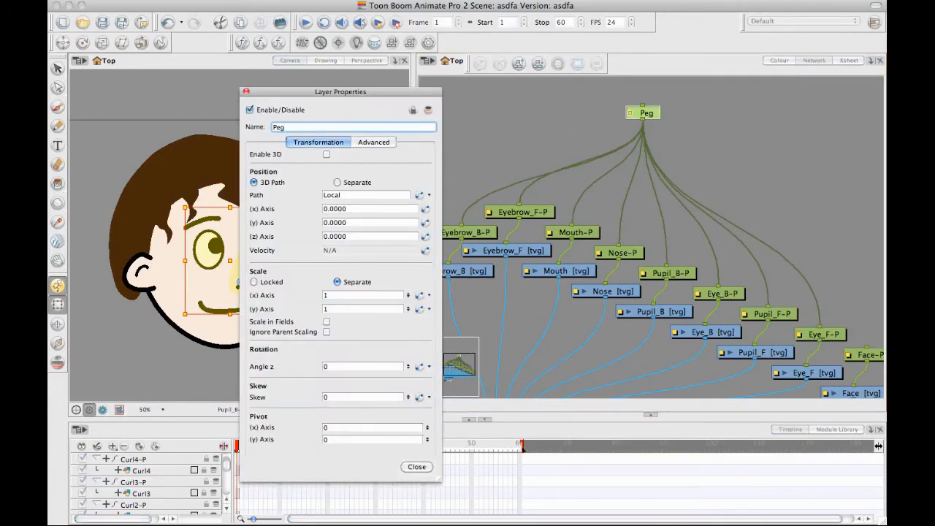
{"action": "type", "text": "FacialFeature"}
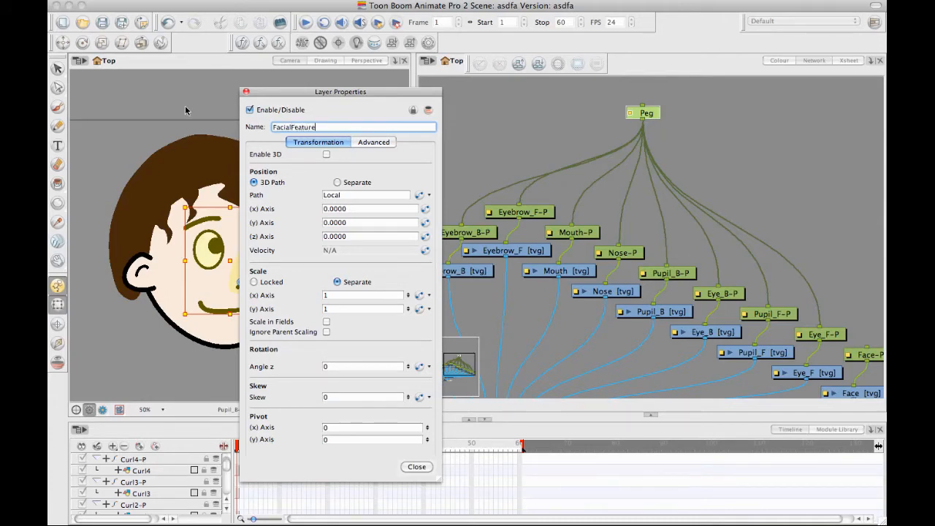
{"action": "type", "text": "s-P"}
{"action": "key", "text": "Return"}
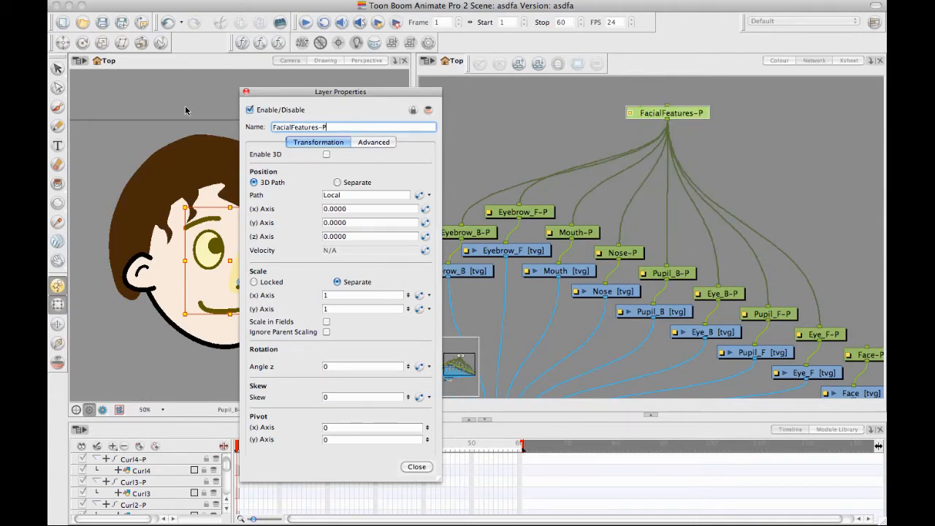
{"action": "left_click", "coordinate": [244, 94]}
{"action": "left_click", "coordinate": [760, 176]}
Place Eye_B-P above Pupil_B-P in the network and connect it as the parent of Pupil_B-P
{"action": "left_click_drag", "start_coordinate": [695, 248], "coordinate": [681, 289]}
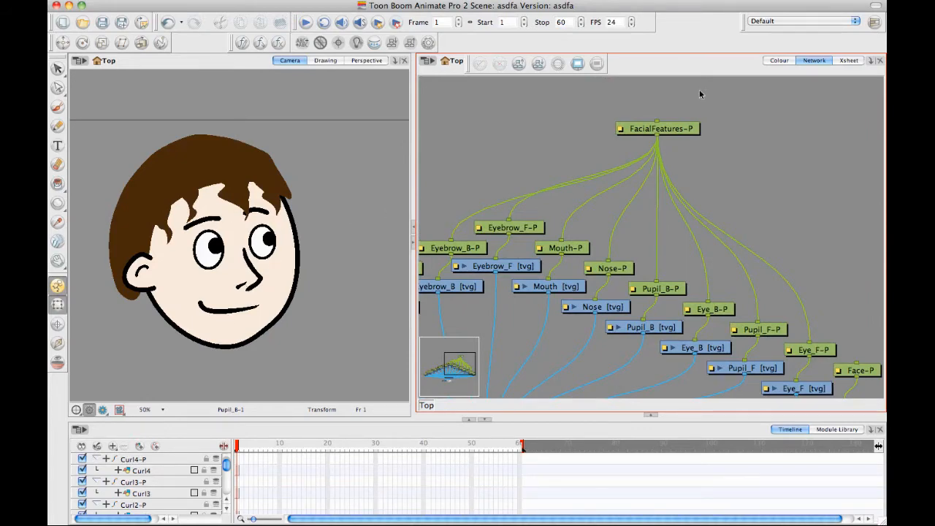
{"action": "left_click_drag", "start_coordinate": [621, 261], "coordinate": [563, 211]}
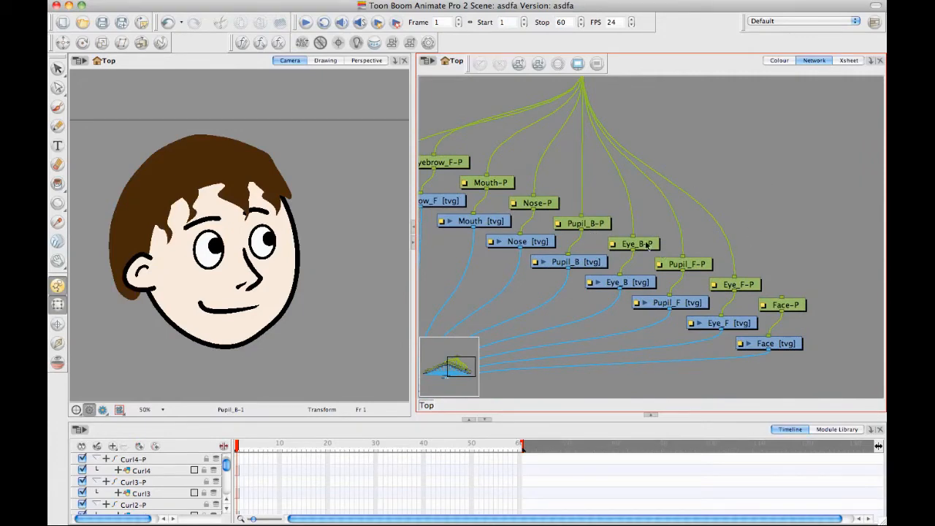
{"action": "left_click_drag", "start_coordinate": [648, 247], "coordinate": [609, 187]}
{"action": "left_click", "coordinate": [628, 207]}
{"action": "left_click", "coordinate": [615, 192]}
{"action": "left_click", "coordinate": [652, 224]}
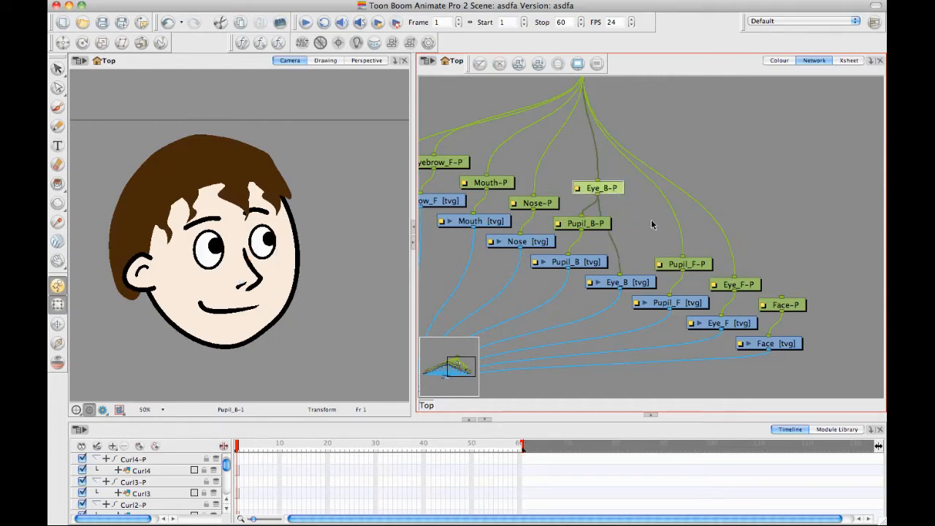
Connect Eye_F-P as the parent of Pupil_F-P, and arrange both pegs above the Pupil_F and Eye_F drawings
{"action": "left_click_drag", "start_coordinate": [738, 284], "coordinate": [690, 264]}
{"action": "left_click", "coordinate": [718, 223]}
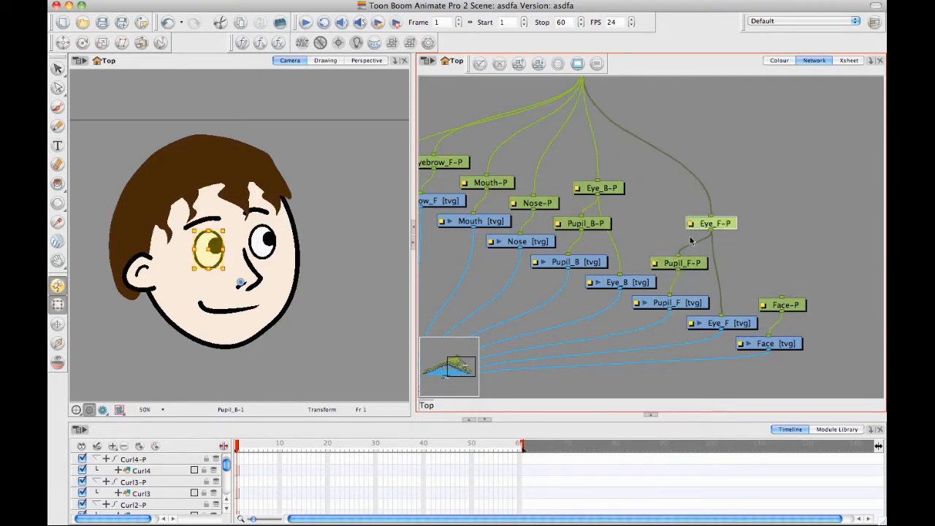
{"action": "left_click", "coordinate": [748, 241]}
{"action": "left_click_drag", "start_coordinate": [665, 203], "coordinate": [710, 244]}
{"action": "left_click", "coordinate": [757, 225]}
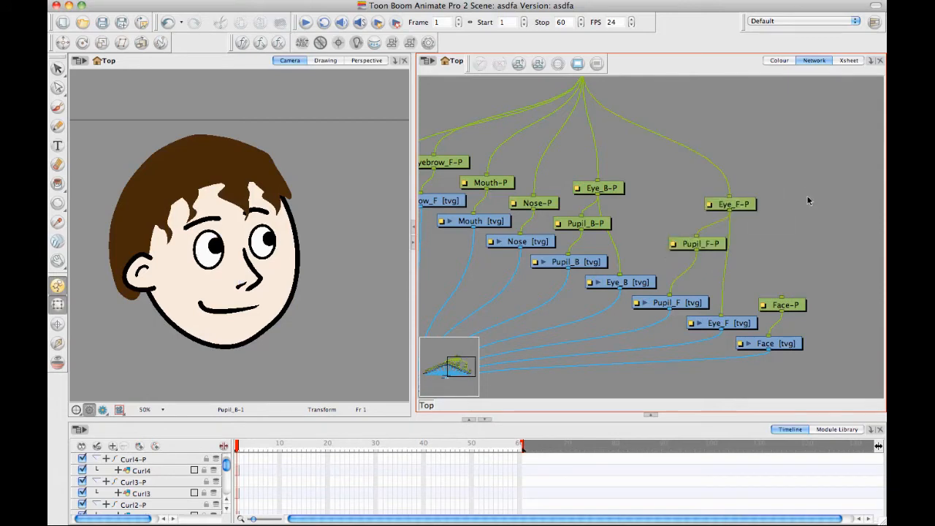
Add a Cutter module to the network and insert it between the Pupil_F drawing and the Composite
{"action": "left_click", "coordinate": [825, 429]}
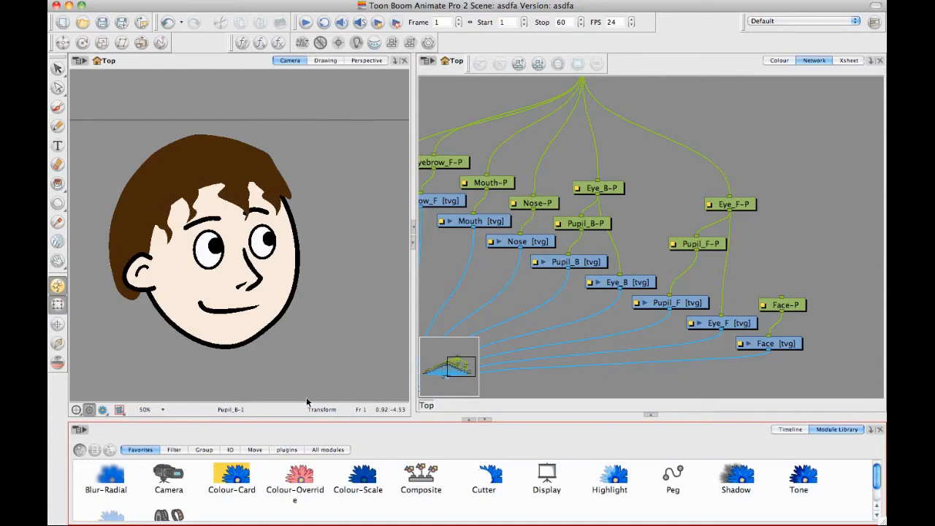
{"action": "left_click_drag", "start_coordinate": [488, 472], "coordinate": [752, 254]}
{"action": "left_click_drag", "start_coordinate": [691, 239], "coordinate": [688, 227]}
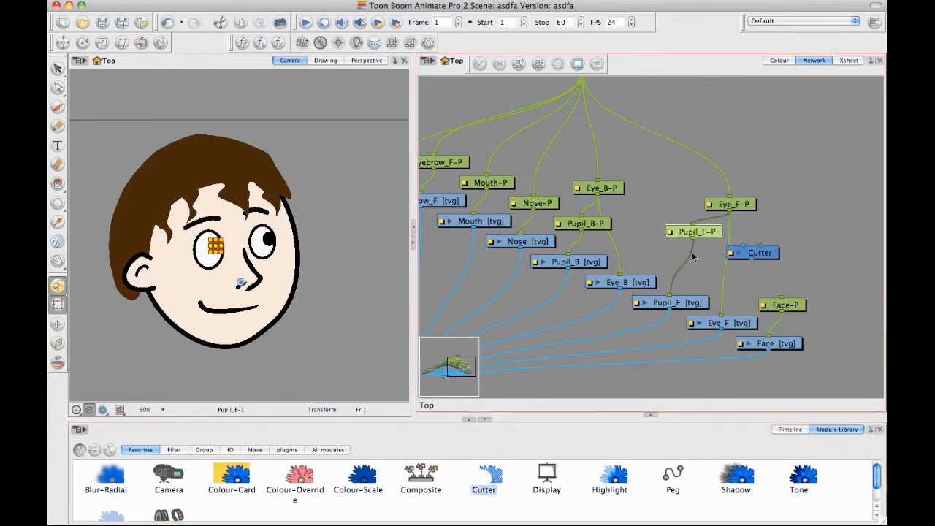
{"action": "mouse_move", "coordinate": [684, 307]}
{"action": "left_mouse_down"}
{"action": "mouse_move", "coordinate": [694, 301]}
{"action": "mouse_move", "coordinate": [690, 310]}
{"action": "left_mouse_up"}
{"action": "left_click_drag", "start_coordinate": [760, 253], "coordinate": [650, 338]}
{"action": "left_click_drag", "start_coordinate": [692, 306], "coordinate": [688, 304]}
Connect the Eye_F drawing to the Cutter as its matte
{"action": "scroll", "coordinate": [707, 308], "scroll_direction": "down", "scroll_amount": 5}
{"action": "scroll", "coordinate": [708, 308], "scroll_direction": "left", "scroll_amount": 3}
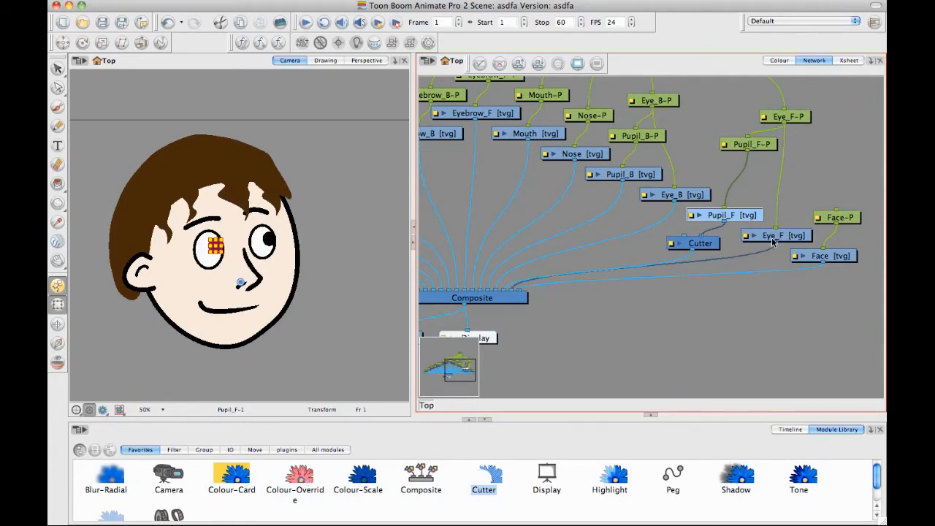
{"action": "left_click_drag", "start_coordinate": [773, 245], "coordinate": [682, 236]}
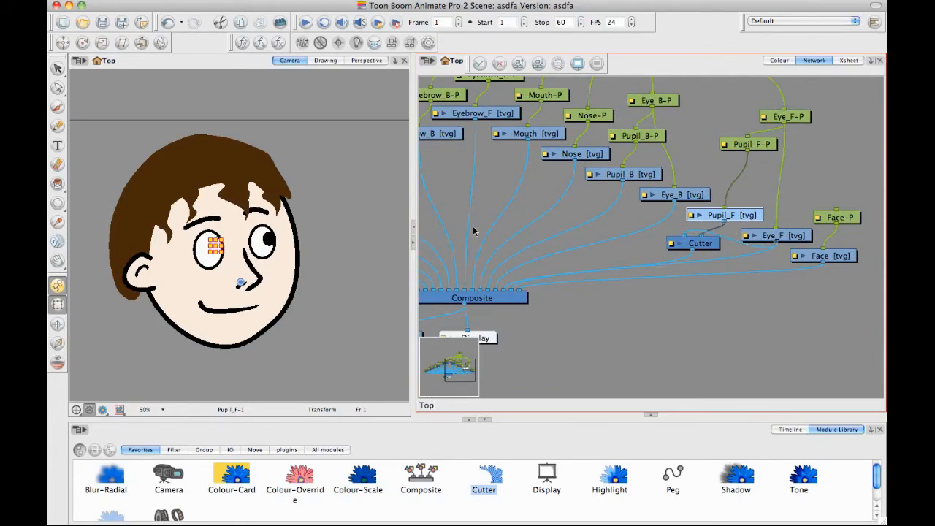
{"action": "left_click", "coordinate": [638, 259]}
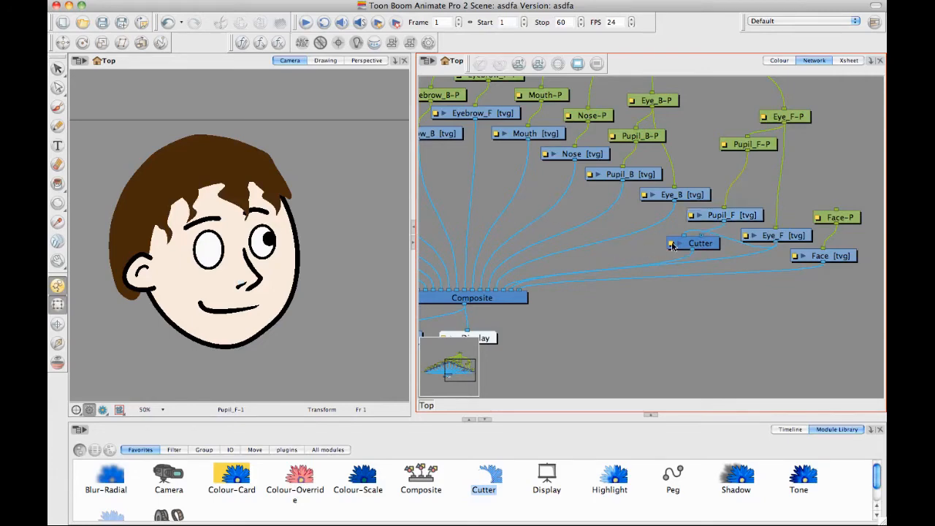
Enable the Inverted option in the Cutter's layer properties
{"action": "left_click", "coordinate": [671, 244]}
{"action": "left_click", "coordinate": [281, 142]}
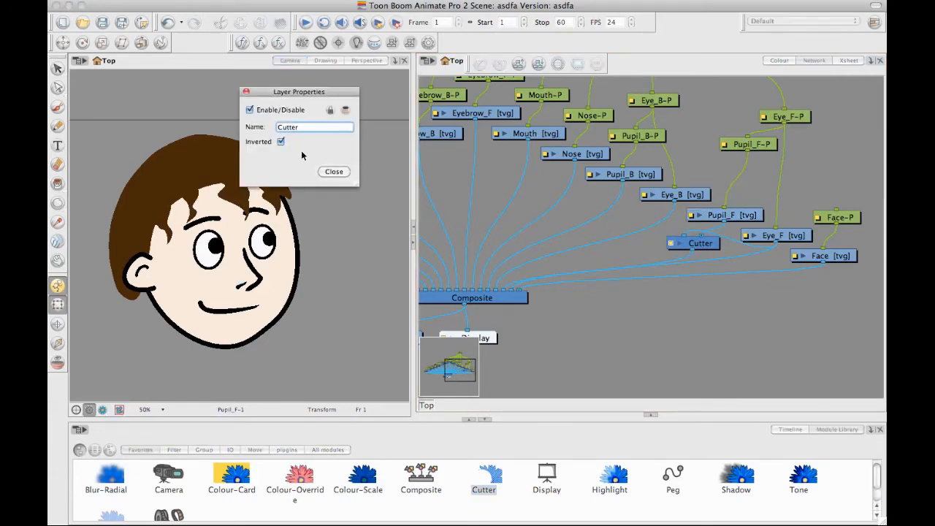
{"action": "left_click", "coordinate": [333, 173]}
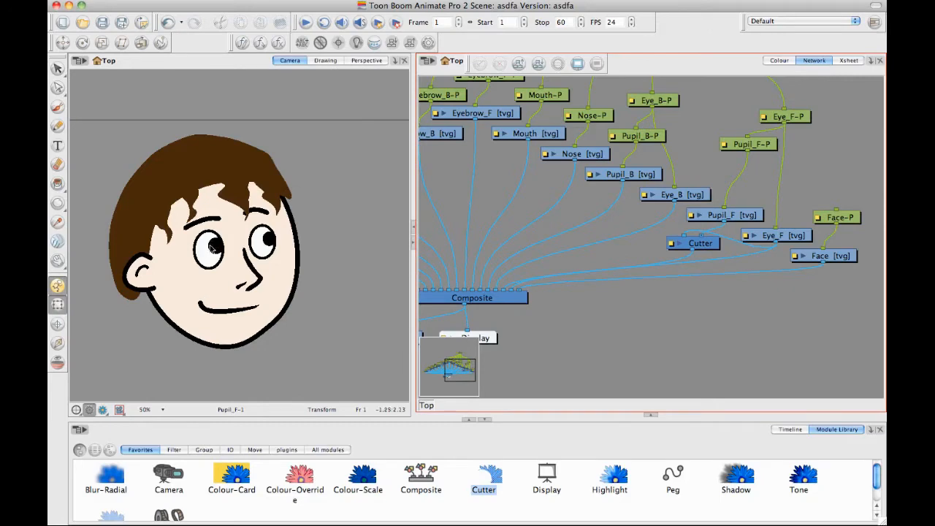
Test the Cutter by moving Pupil_F past the edges of the eye, and undo the moves
{"action": "left_click", "coordinate": [244, 239]}
{"action": "scroll", "coordinate": [244, 239], "scroll_direction": "up", "scroll_amount": 3}
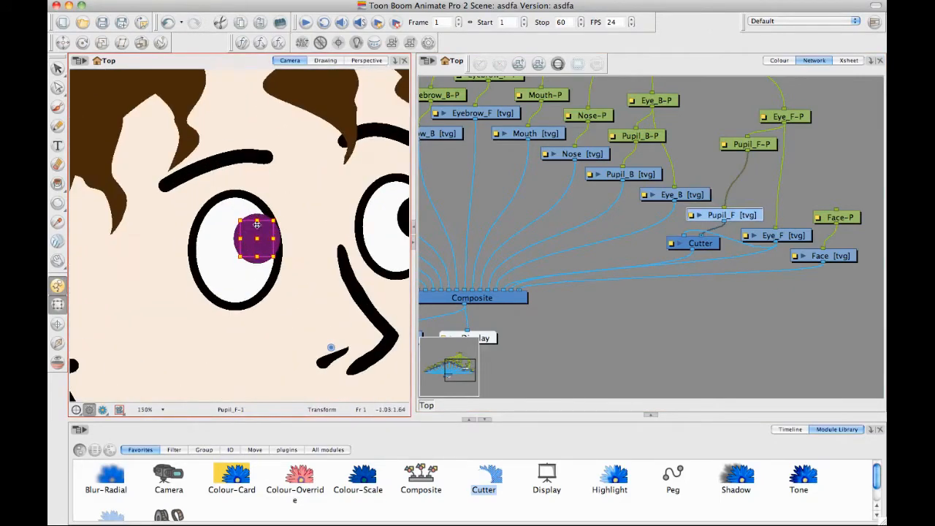
{"action": "left_click", "coordinate": [497, 181]}
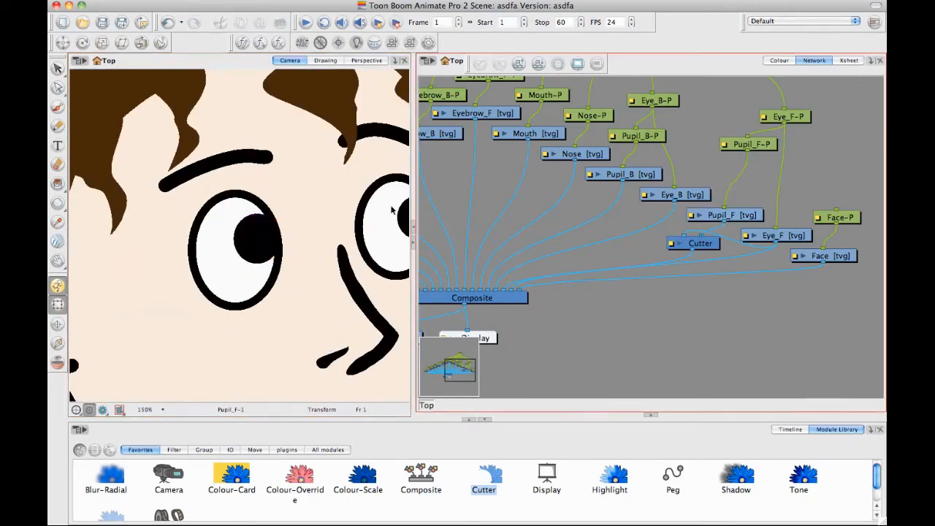
{"action": "left_click", "coordinate": [261, 242]}
{"action": "mouse_move", "coordinate": [252, 233]}
{"action": "left_mouse_down"}
{"action": "mouse_move", "coordinate": [260, 222]}
{"action": "mouse_move", "coordinate": [275, 231]}
{"action": "mouse_move", "coordinate": [231, 222]}
{"action": "mouse_move", "coordinate": [235, 206]}
{"action": "mouse_move", "coordinate": [268, 232]}
{"action": "left_mouse_up"}
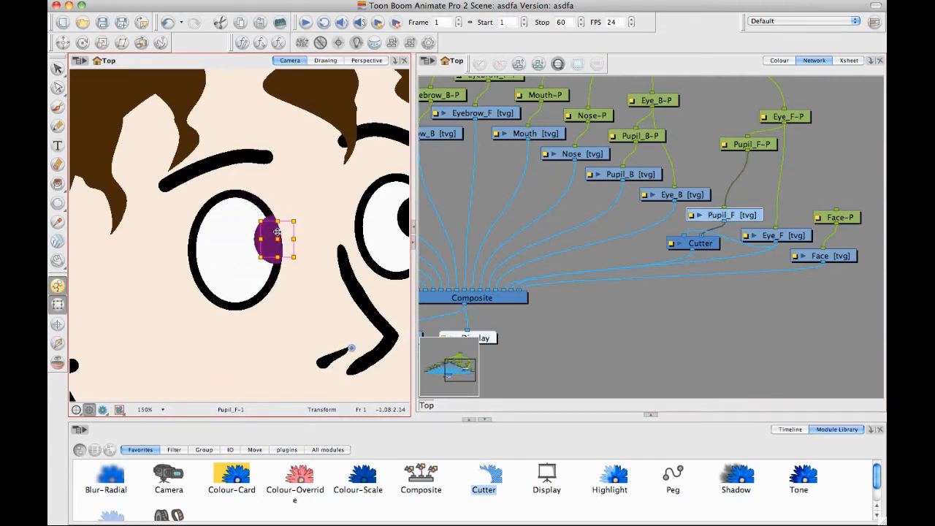
{"action": "left_click", "coordinate": [274, 283]}
{"action": "left_click", "coordinate": [273, 238]}
{"action": "left_click", "coordinate": [492, 205]}
{"action": "key", "text": "super+z"}
{"action": "key", "text": "super+z"}
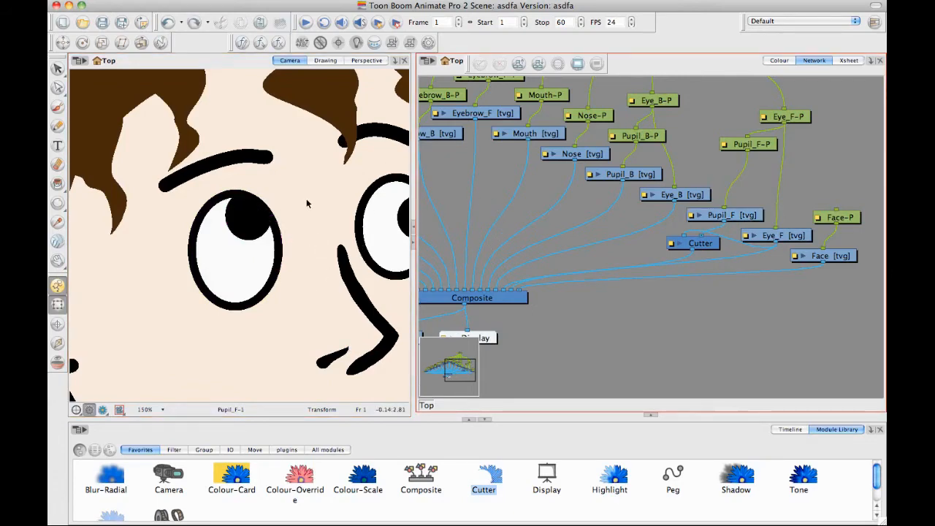
{"action": "key", "text": "super+z"}
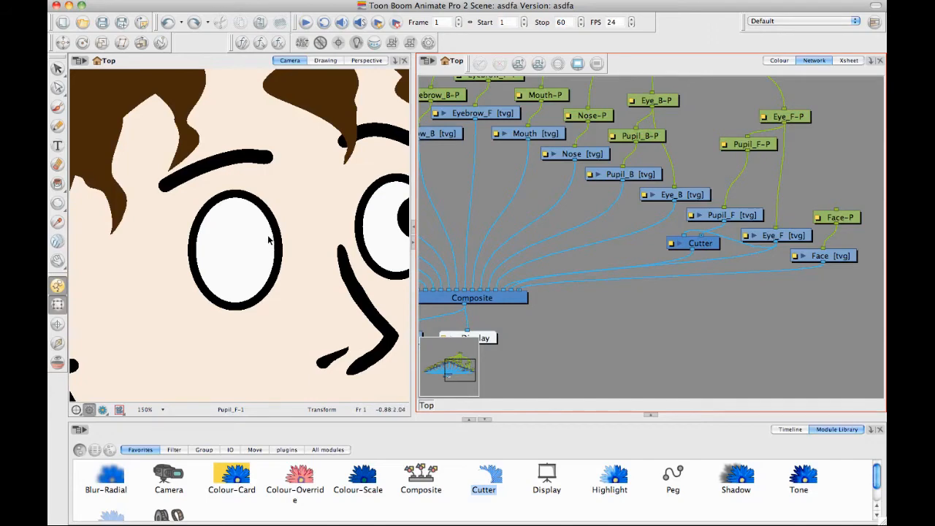
{"action": "key", "text": "super+shift+z"}
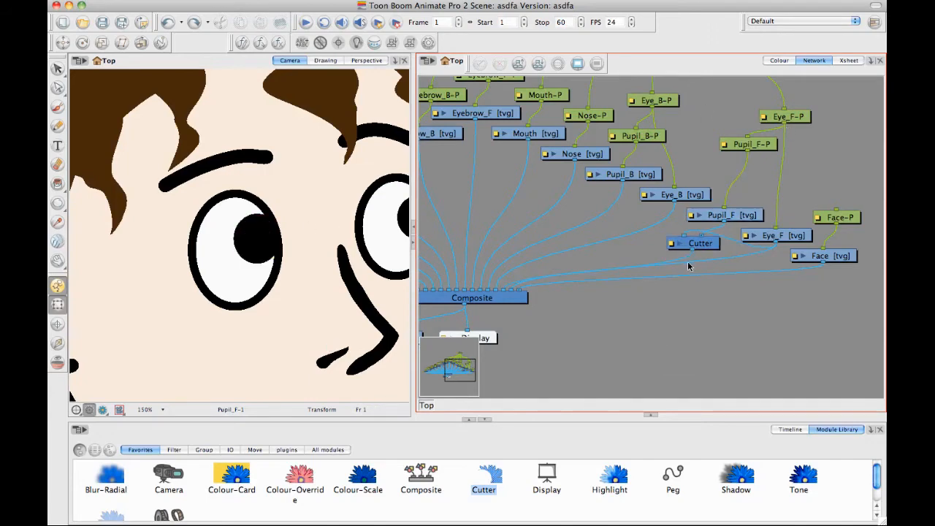
Rearrange the Cutter, Eye_F and Pupil_F modules, placing Eye_F below Pupil_F-P and Pupil_F beside Face-P
{"action": "left_click_drag", "start_coordinate": [703, 244], "coordinate": [691, 248]}
{"action": "left_click", "coordinate": [297, 477]}
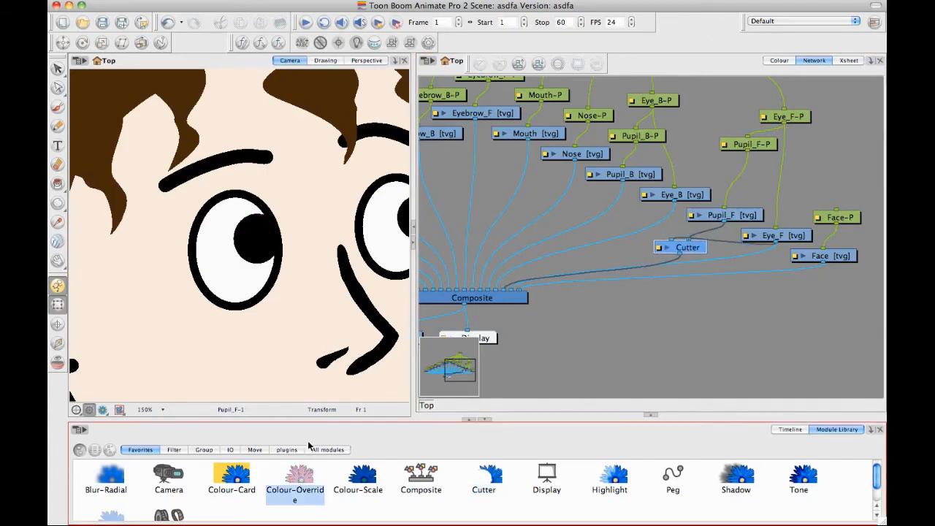
{"action": "left_click_drag", "start_coordinate": [745, 236], "coordinate": [743, 180]}
{"action": "left_click_drag", "start_coordinate": [767, 213], "coordinate": [802, 217]}
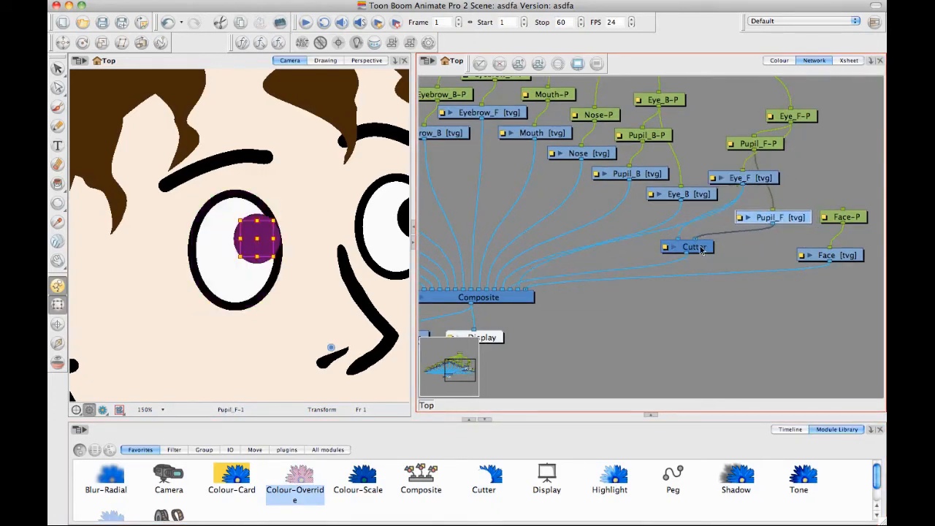
Place the Cutter directly below Pupil_F, shift Pupil_F up slightly, and move the Pupil_F-P peg out beside Eye_F's branch
{"action": "left_click_drag", "start_coordinate": [694, 247], "coordinate": [760, 245]}
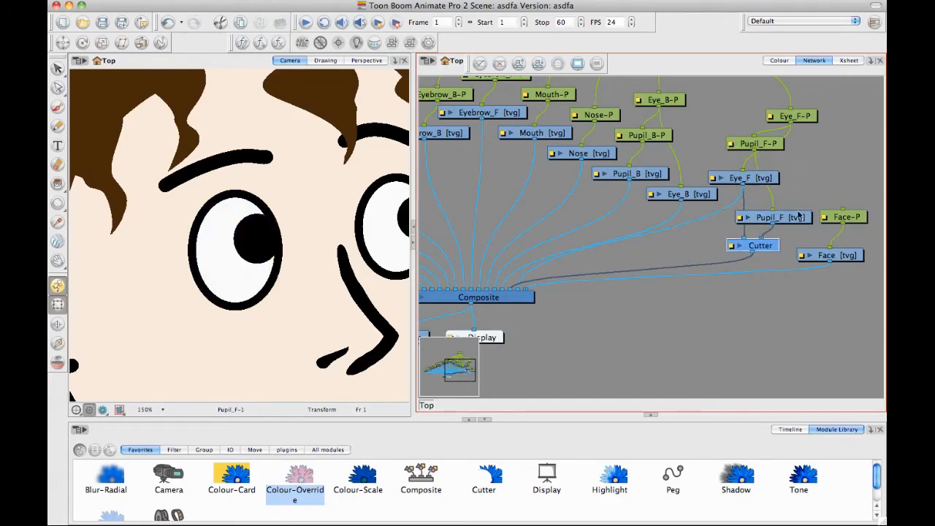
{"action": "left_click_drag", "start_coordinate": [796, 217], "coordinate": [806, 210]}
{"action": "left_click", "coordinate": [764, 151]}
{"action": "left_click_drag", "start_coordinate": [763, 151], "coordinate": [836, 160]}
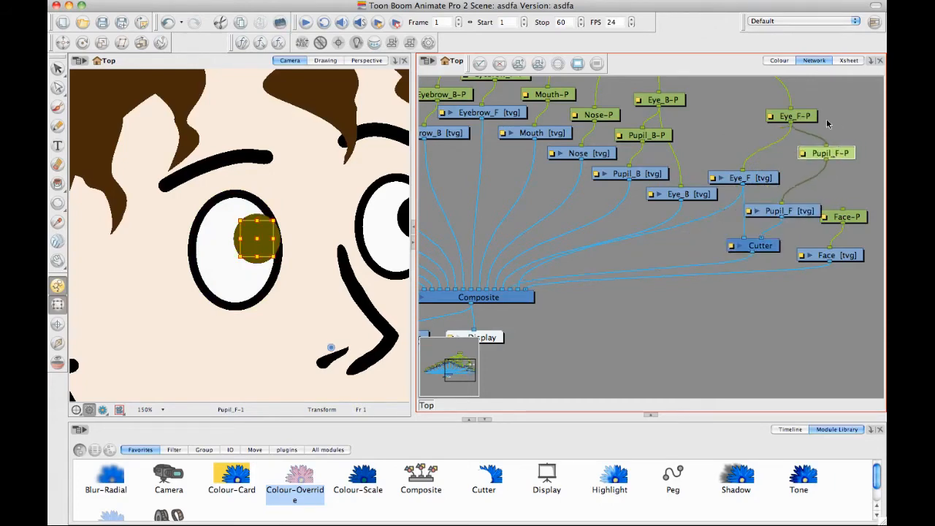
{"action": "left_click", "coordinate": [829, 124]}
Insert a second Cutter between Pupil_B and the Composite, and connect Eye_B to it as the matte
{"action": "left_click_drag", "start_coordinate": [657, 161], "coordinate": [677, 195]}
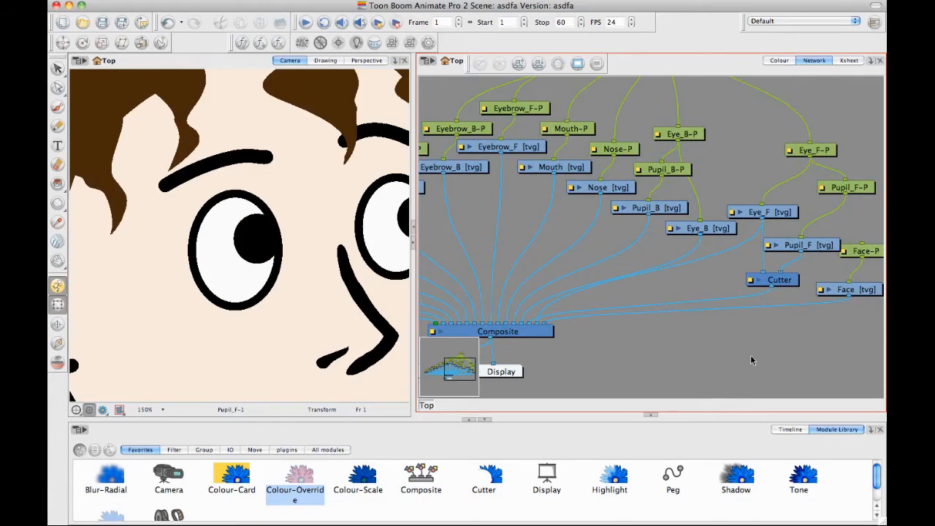
{"action": "left_click_drag", "start_coordinate": [484, 475], "coordinate": [637, 257]}
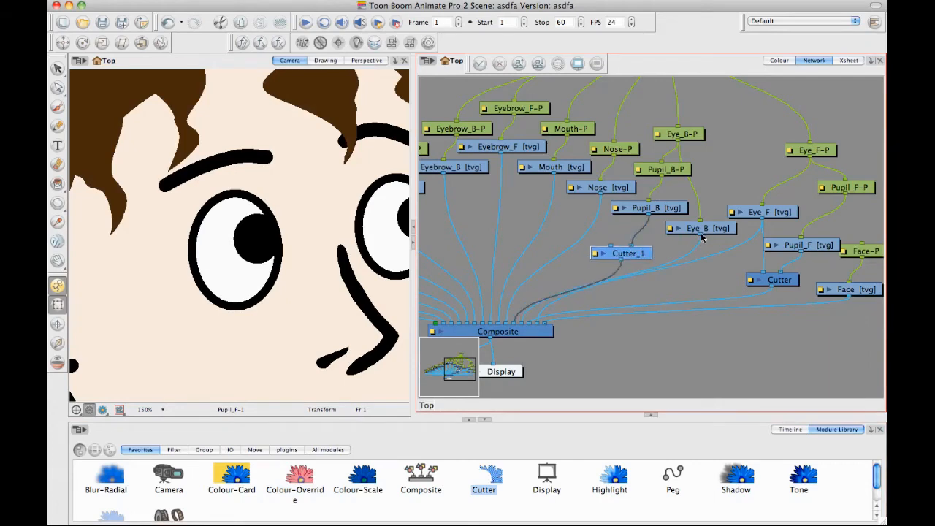
{"action": "left_click_drag", "start_coordinate": [701, 234], "coordinate": [610, 247]}
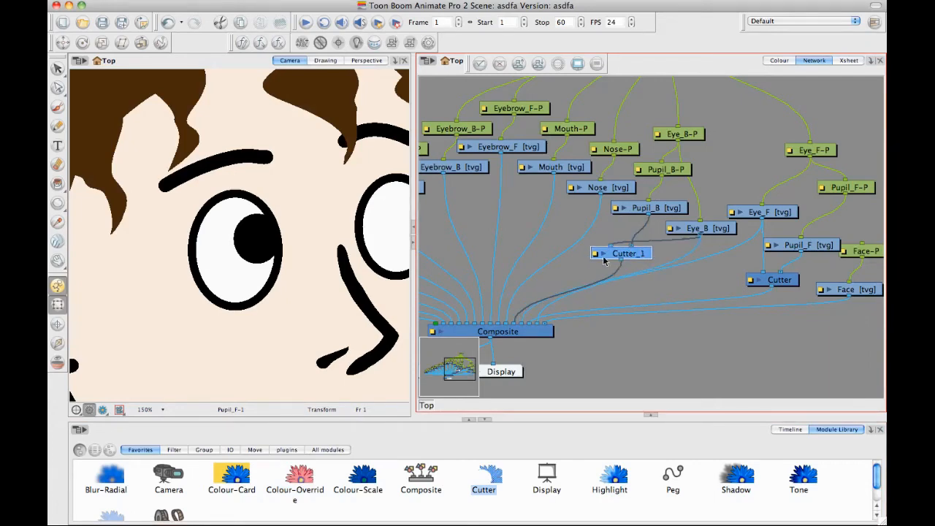
Enable the Inverted option in Cutter_1's layer properties
{"action": "left_click", "coordinate": [595, 253]}
{"action": "left_click", "coordinate": [281, 142]}
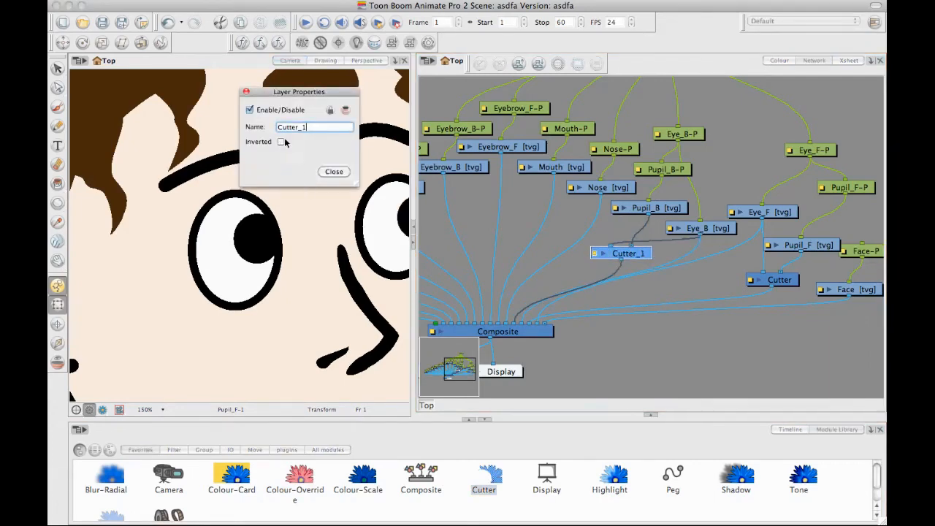
{"action": "left_click", "coordinate": [333, 172]}
Test Cutter_1 by moving Pupil_B towards the middle of the back eye, and undo the move
{"action": "left_click_drag", "start_coordinate": [661, 274], "coordinate": [686, 326]}
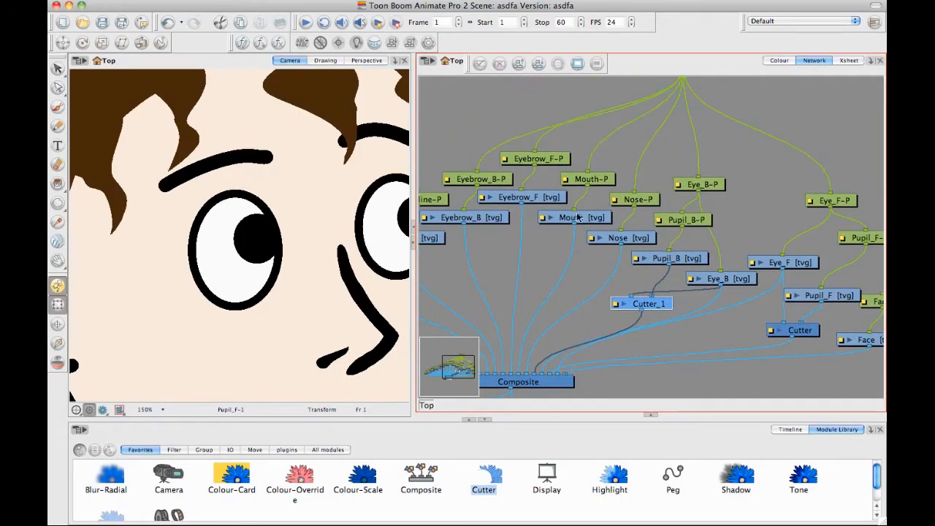
{"action": "key", "text": "1"}
{"action": "left_click_drag", "start_coordinate": [306, 242], "coordinate": [253, 232]}
{"action": "left_click", "coordinate": [360, 201]}
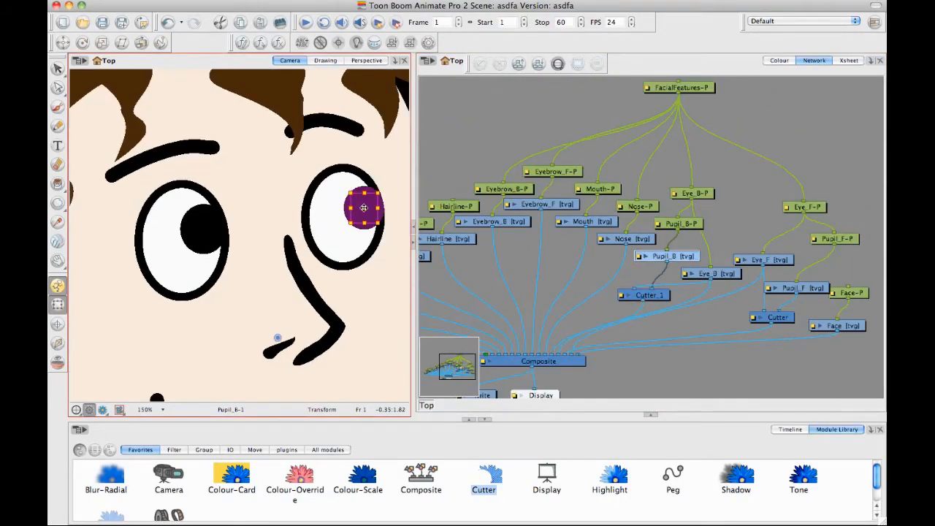
{"action": "left_click_drag", "start_coordinate": [359, 201], "coordinate": [331, 216]}
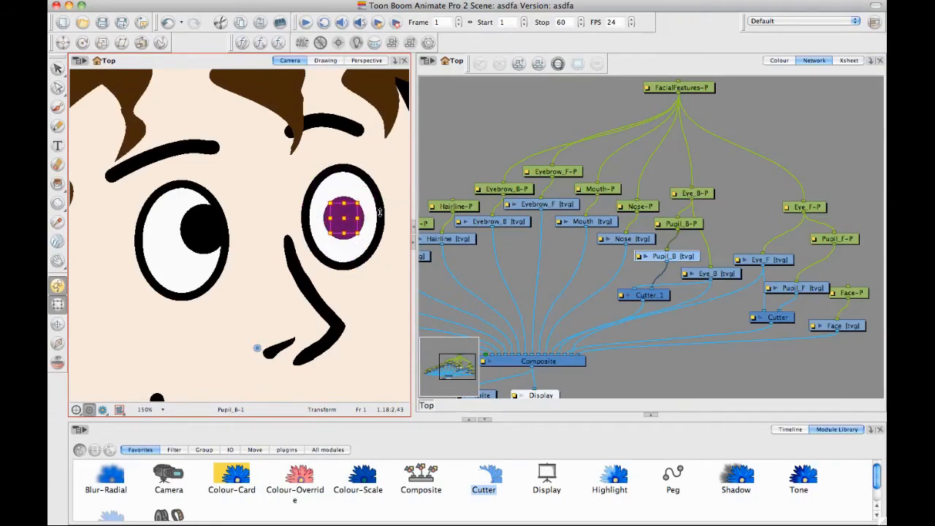
{"action": "key", "text": "super+z"}
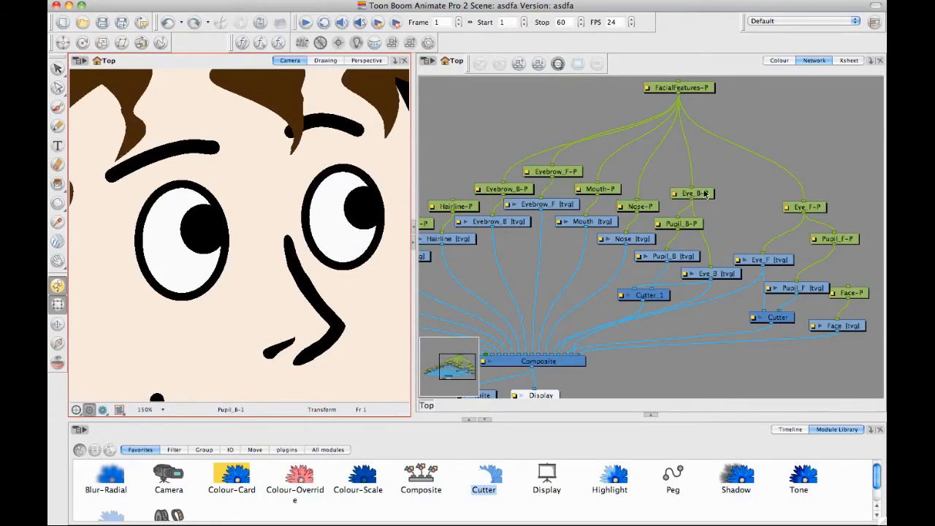
Test the Eye_B-P peg by moving the whole back eye sideways, undo the move, and view the full face
{"action": "left_click", "coordinate": [704, 194]}
{"action": "left_click_drag", "start_coordinate": [356, 212], "coordinate": [386, 212]}
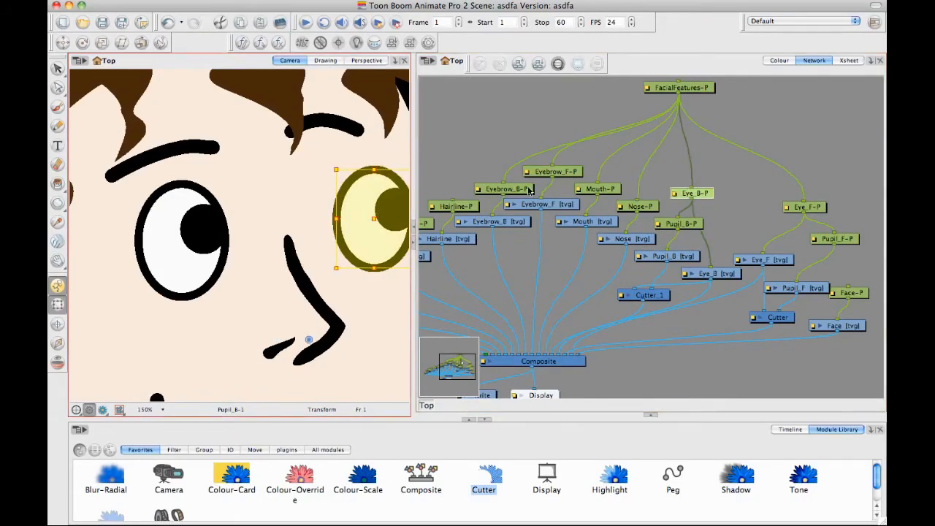
{"action": "key", "text": "super+z"}
{"action": "left_click", "coordinate": [471, 147]}
{"action": "mouse_move", "coordinate": [325, 252]}
{"action": "left_mouse_down"}
{"action": "mouse_move", "coordinate": [311, 242]}
{"action": "mouse_move", "coordinate": [309, 258]}
{"action": "left_mouse_up"}
{"action": "key", "text": "1"}
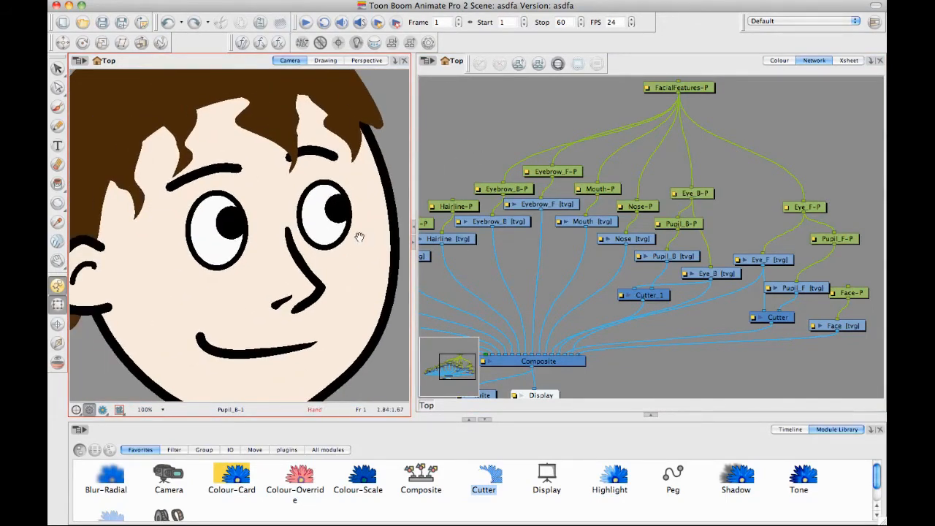
{"action": "left_click_drag", "start_coordinate": [358, 224], "coordinate": [364, 194]}
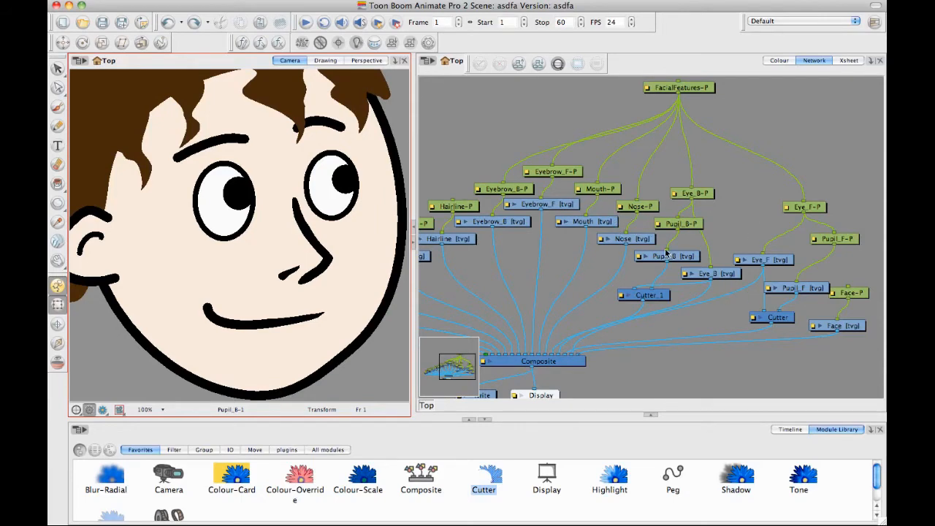
Move FacialFeatures-P and the facial feature modules higher up the network, leaving free space above the Composite
{"action": "left_click_drag", "start_coordinate": [586, 243], "coordinate": [611, 261]}
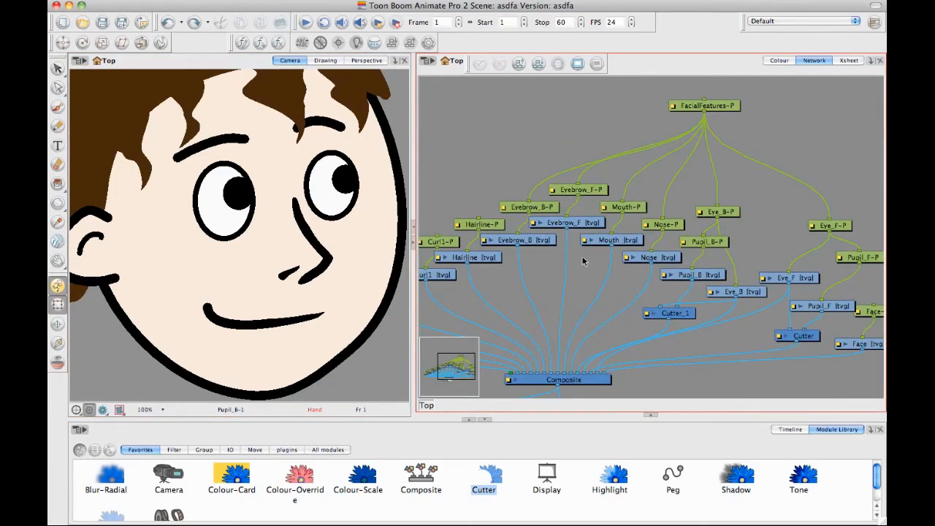
{"action": "left_click_drag", "start_coordinate": [723, 108], "coordinate": [696, 100]}
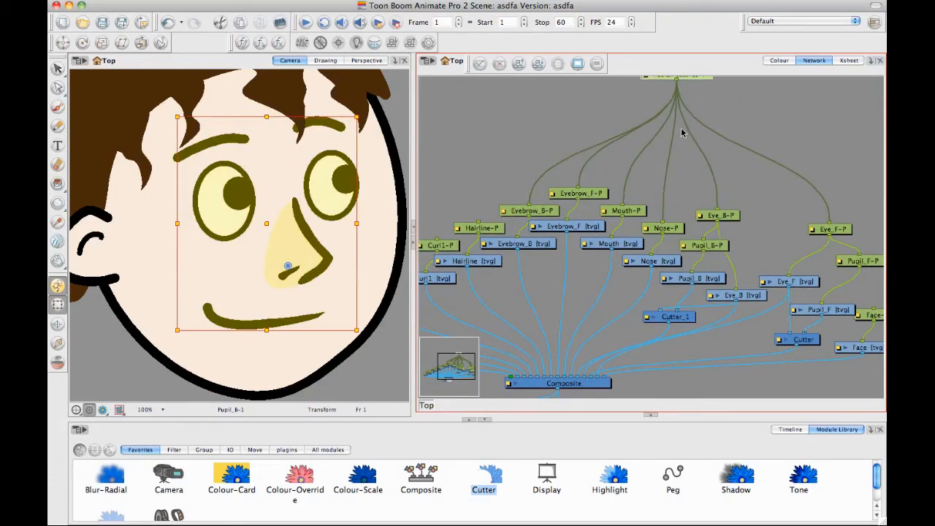
{"action": "mouse_move", "coordinate": [676, 137]}
{"action": "left_mouse_down"}
{"action": "mouse_move", "coordinate": [679, 146]}
{"action": "mouse_move", "coordinate": [677, 139]}
{"action": "left_mouse_up"}
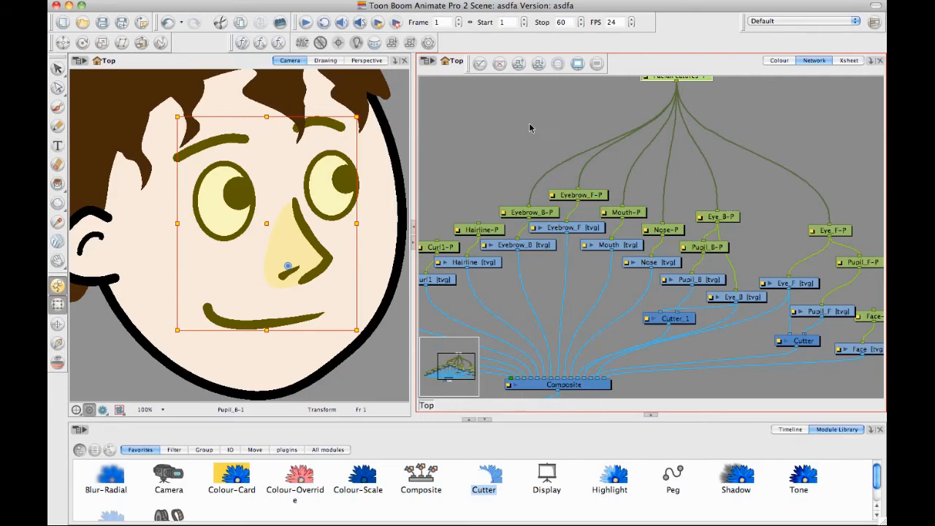
{"action": "left_click_drag", "start_coordinate": [531, 128], "coordinate": [821, 243]}
{"action": "left_click", "coordinate": [829, 297]}
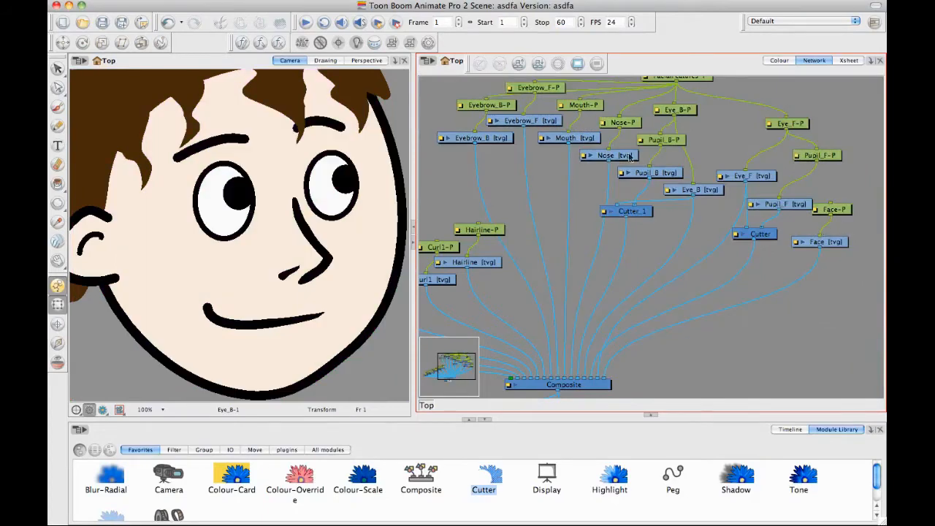
{"action": "left_click_drag", "start_coordinate": [639, 247], "coordinate": [660, 238]}
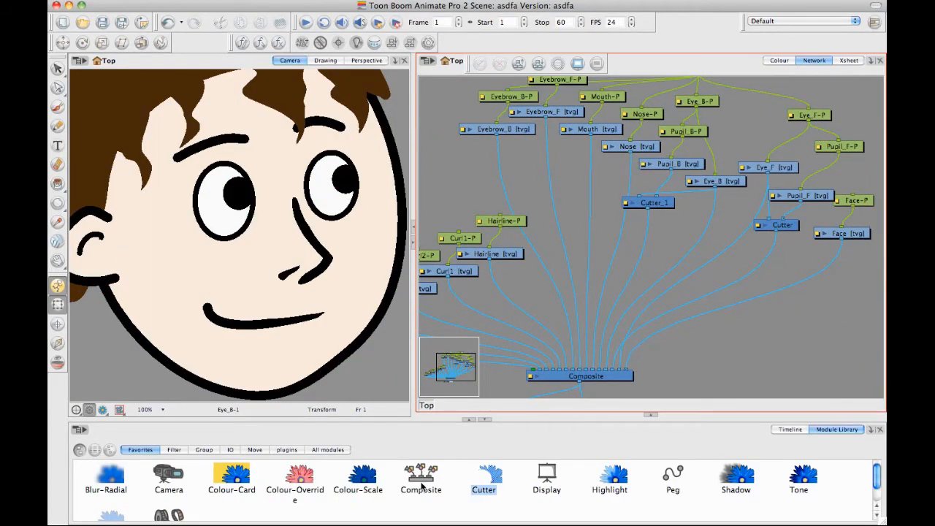
{"action": "mouse_move", "coordinate": [606, 378]}
{"action": "left_mouse_down"}
{"action": "mouse_move", "coordinate": [637, 375]}
{"action": "mouse_move", "coordinate": [582, 369]}
{"action": "mouse_move", "coordinate": [599, 371]}
{"action": "left_mouse_up"}
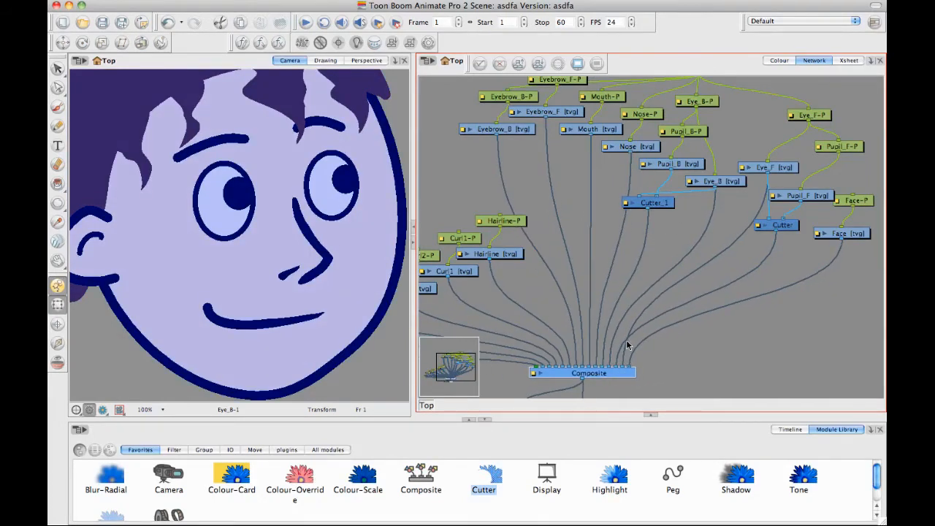
{"action": "left_click", "coordinate": [697, 336]}
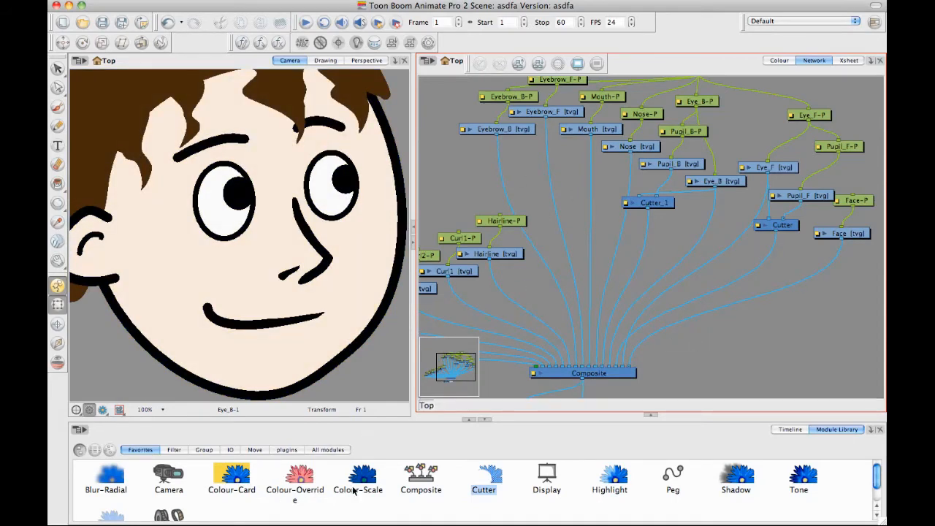
Add a second Composite module below Cutter_1 and connect its output to the main Composite
{"action": "left_click_drag", "start_coordinate": [421, 479], "coordinate": [643, 260]}
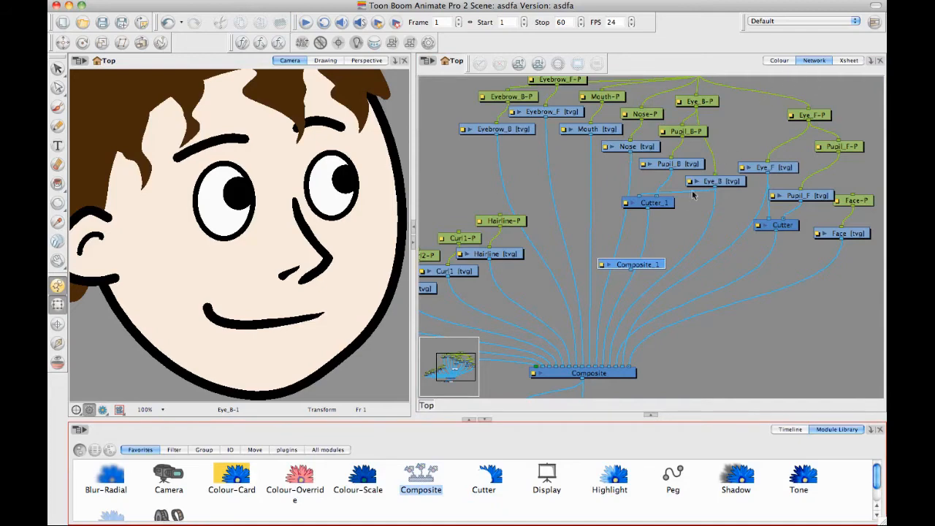
{"action": "left_click_drag", "start_coordinate": [599, 204], "coordinate": [653, 201]}
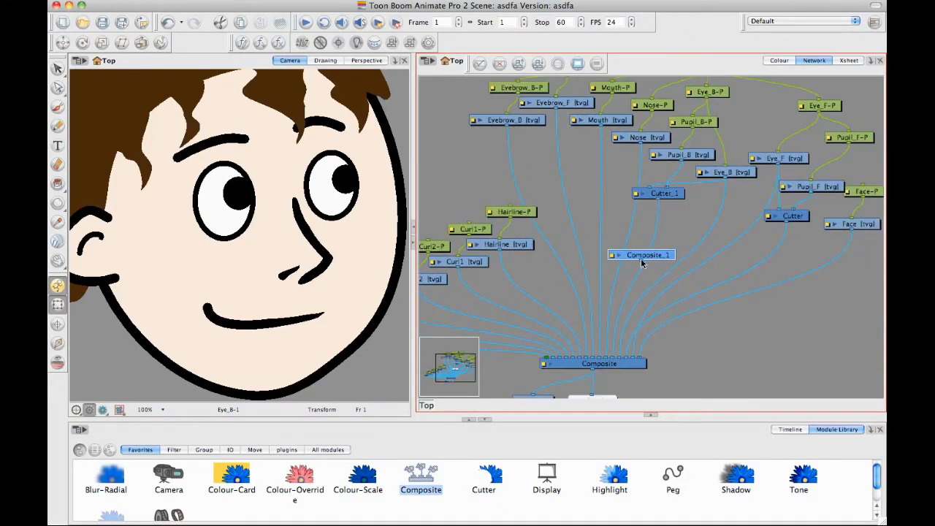
{"action": "left_click_drag", "start_coordinate": [642, 264], "coordinate": [587, 361]}
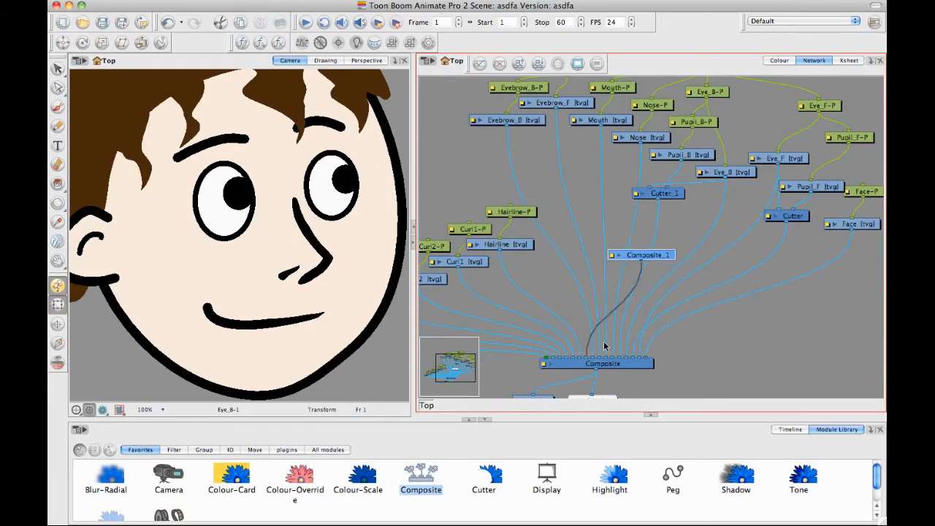
{"action": "left_click_drag", "start_coordinate": [644, 258], "coordinate": [624, 262]}
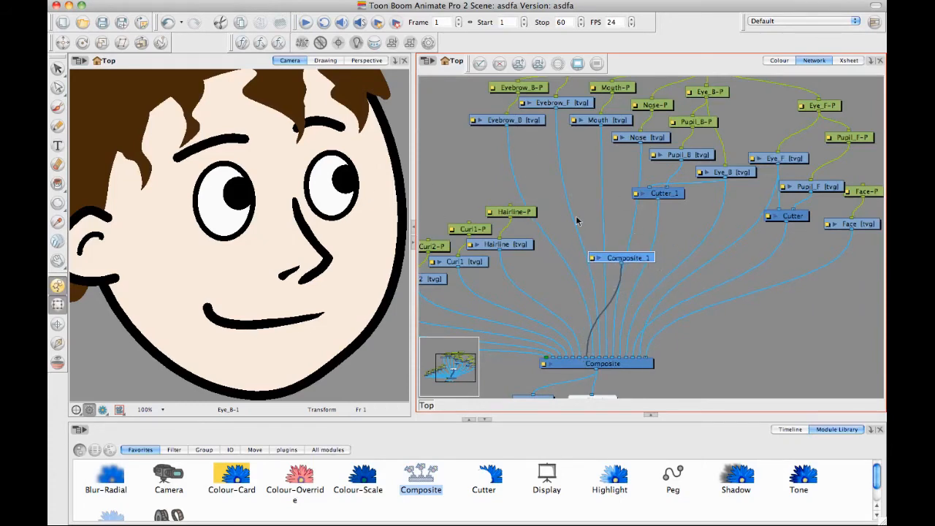
Disconnect Composite_1 from the main Composite, and reposition the Display, Composite and Composite_1 modules, keeping Composite_1 below Cutter_1
{"action": "scroll", "coordinate": [656, 333], "scroll_direction": "down", "scroll_amount": 2}
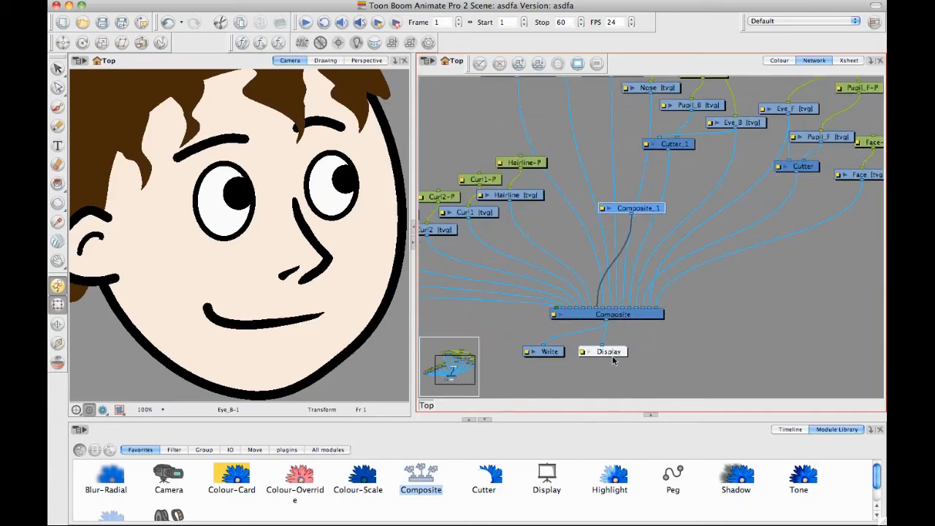
{"action": "left_click_drag", "start_coordinate": [630, 359], "coordinate": [633, 358]}
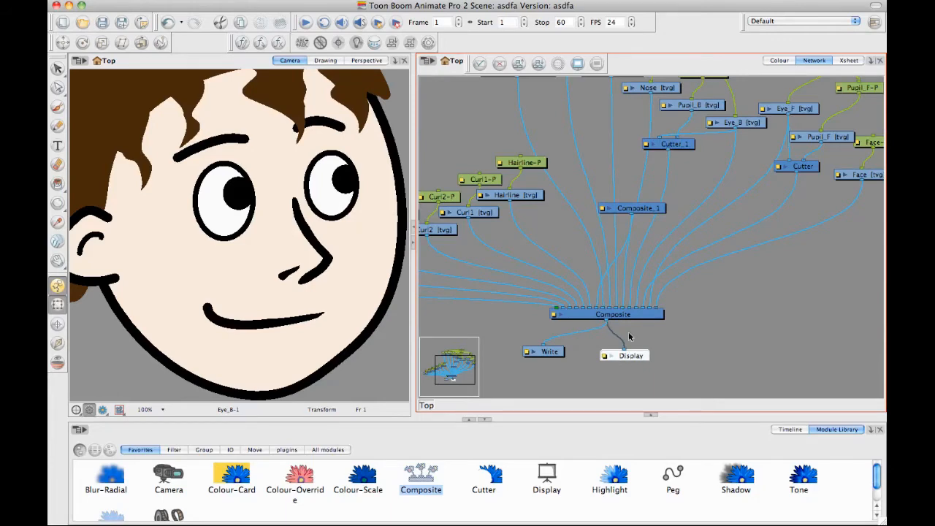
{"action": "left_click_drag", "start_coordinate": [650, 211], "coordinate": [647, 209]}
{"action": "left_click_drag", "start_coordinate": [599, 302], "coordinate": [594, 263]}
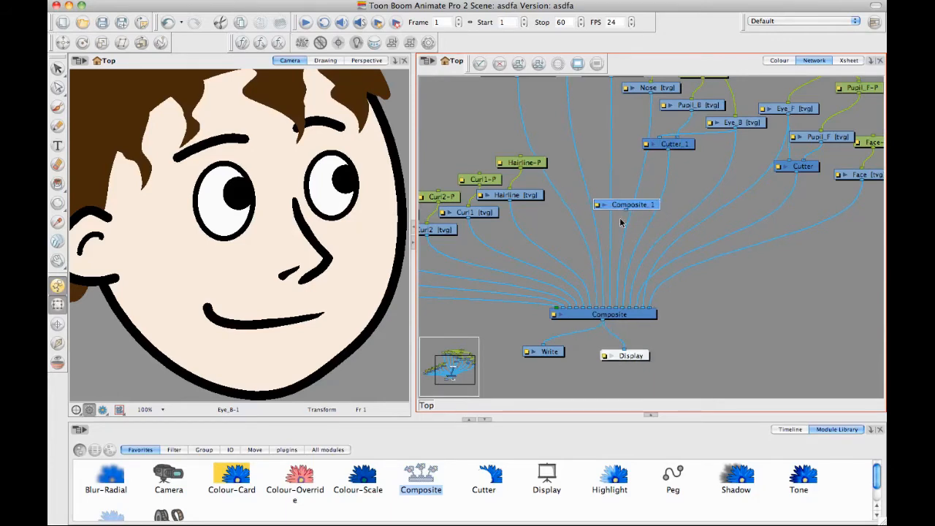
{"action": "left_click", "coordinate": [636, 205]}
{"action": "left_click_drag", "start_coordinate": [695, 224], "coordinate": [698, 233]}
{"action": "left_click_drag", "start_coordinate": [638, 313], "coordinate": [644, 307]}
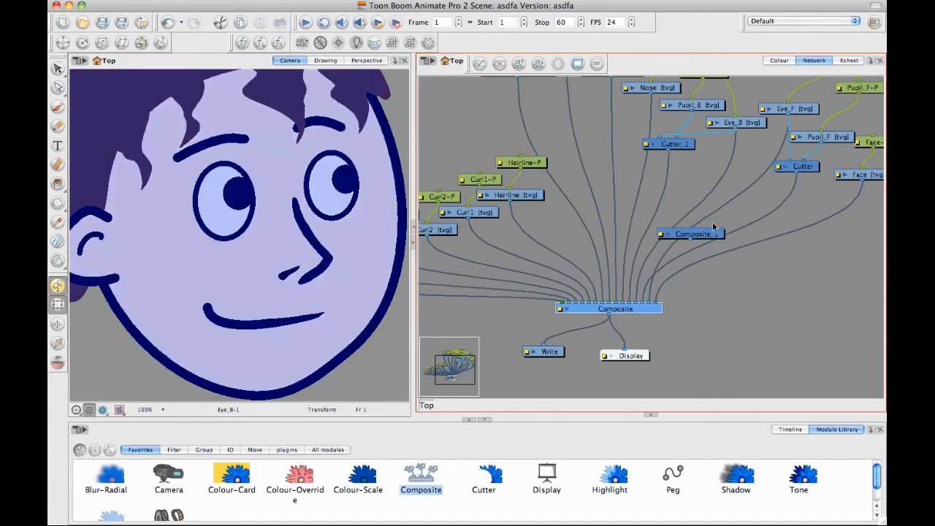
{"action": "left_click_drag", "start_coordinate": [714, 228], "coordinate": [687, 211]}
{"action": "scroll", "coordinate": [588, 212], "scroll_direction": "up", "scroll_amount": 3}
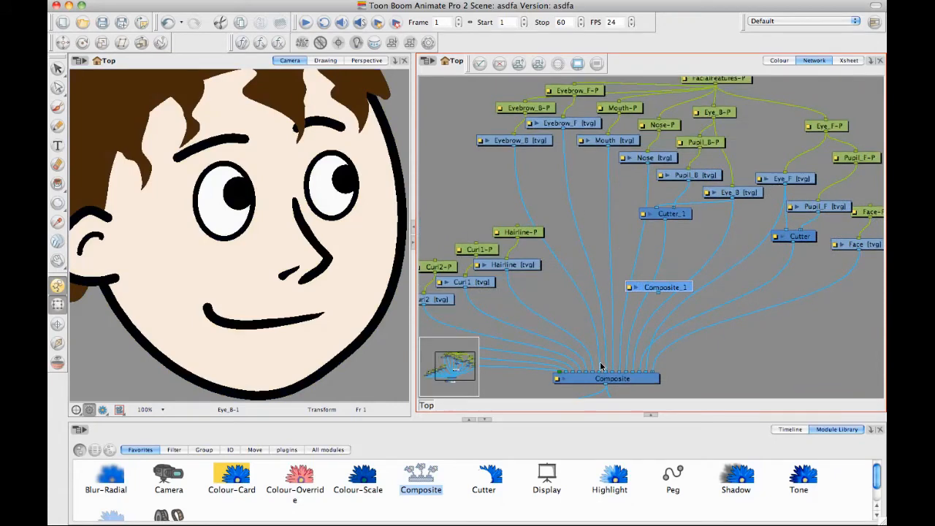
Reroute Eyebrow_B, Eyebrow_F and Mouth from the main Composite into Composite_1, and connect Composite_1 to the main Composite
{"action": "left_click_drag", "start_coordinate": [600, 364], "coordinate": [628, 268]}
{"action": "left_click_drag", "start_coordinate": [580, 290], "coordinate": [648, 289]}
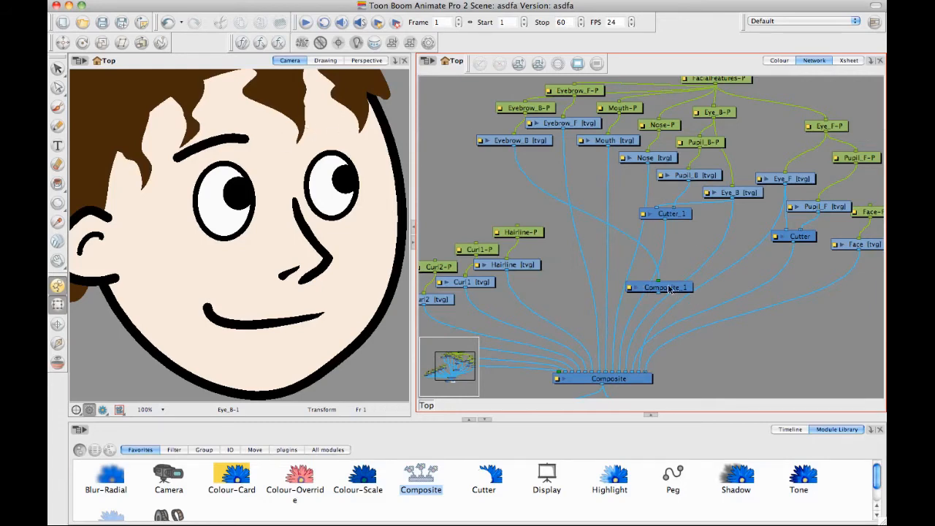
{"action": "left_click_drag", "start_coordinate": [662, 289], "coordinate": [603, 374]}
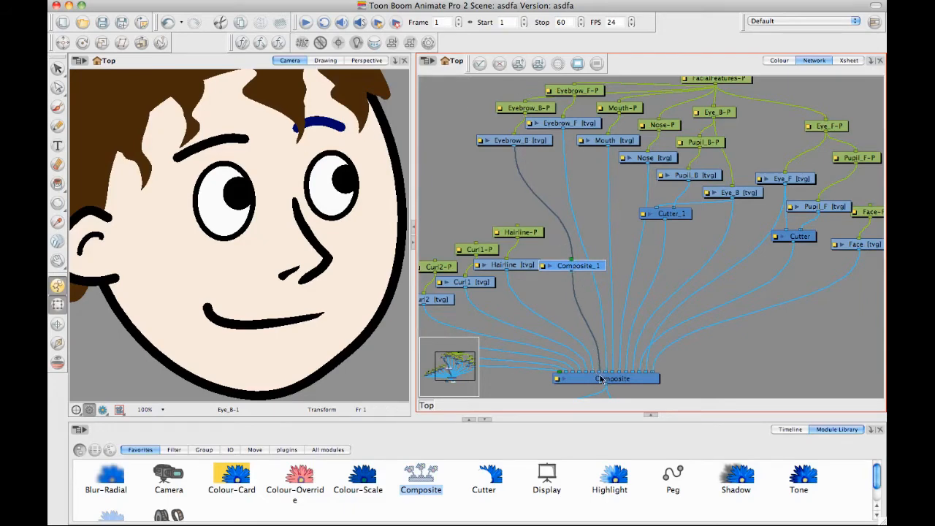
{"action": "left_click_drag", "start_coordinate": [605, 368], "coordinate": [582, 259]}
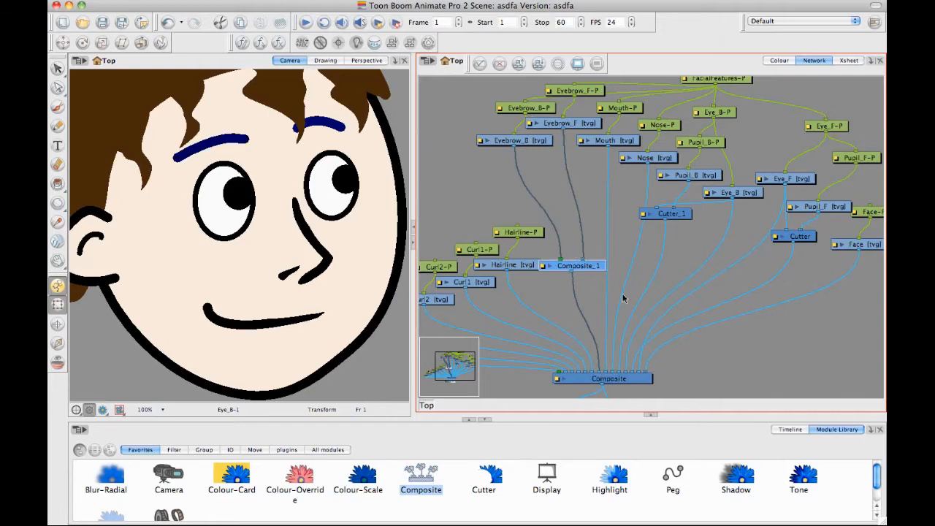
{"action": "left_click_drag", "start_coordinate": [605, 369], "coordinate": [590, 261]}
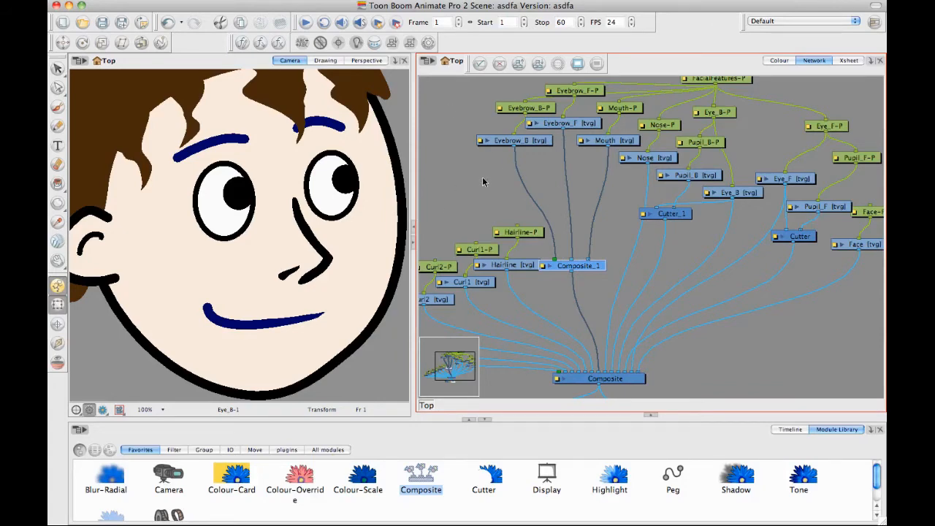
Shift Nose aside and reroute Cutter_1, Eye_B, Eye_F and Cutter from the main Composite into Composite_1
{"action": "left_click_drag", "start_coordinate": [665, 161], "coordinate": [658, 160]}
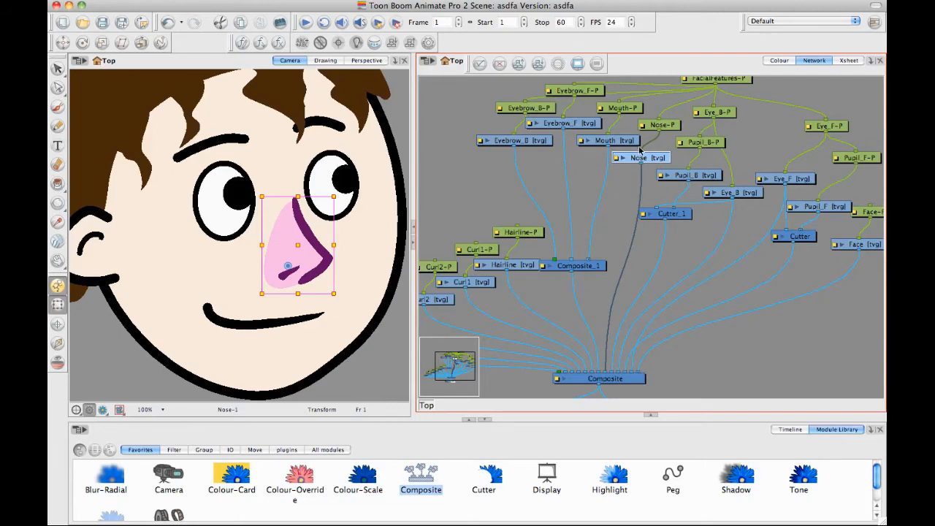
{"action": "left_click_drag", "start_coordinate": [662, 254], "coordinate": [599, 260]}
{"action": "left_click_drag", "start_coordinate": [708, 257], "coordinate": [594, 261]}
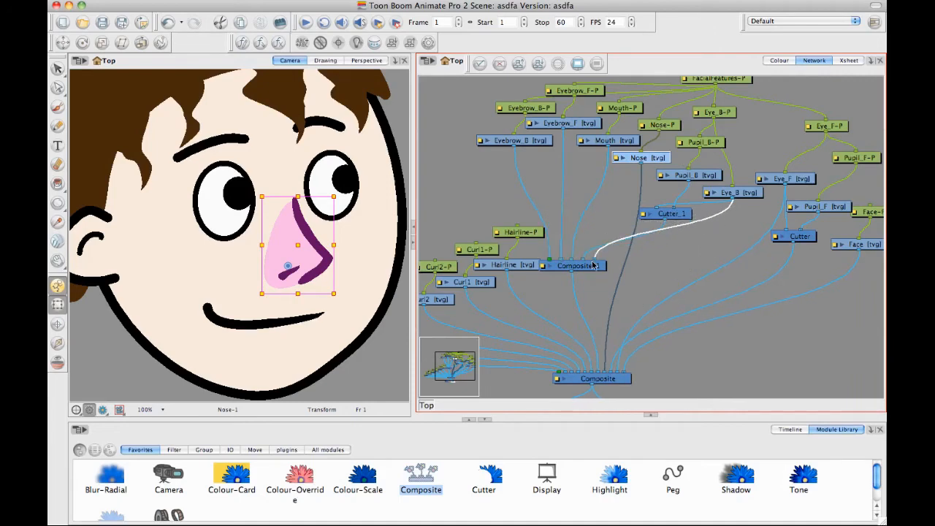
{"action": "left_click_drag", "start_coordinate": [732, 265], "coordinate": [596, 265]}
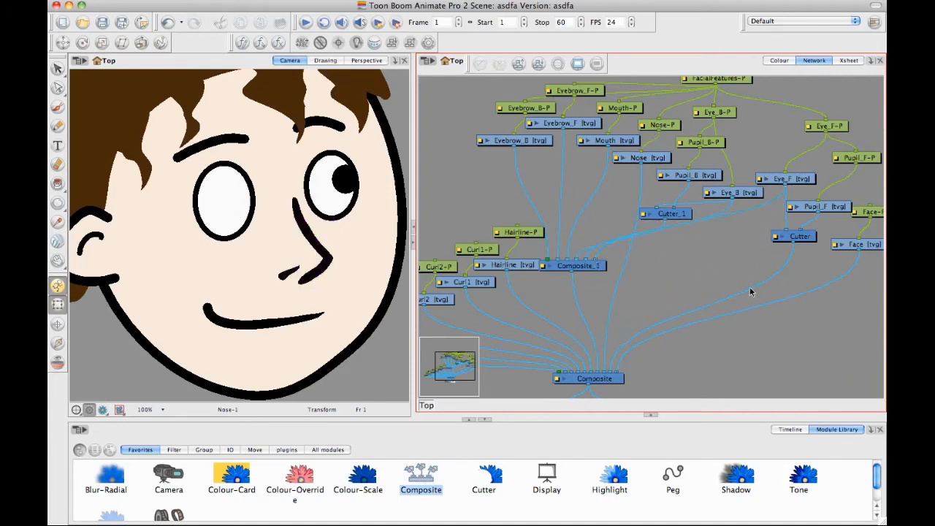
{"action": "left_click_drag", "start_coordinate": [750, 291], "coordinate": [601, 263]}
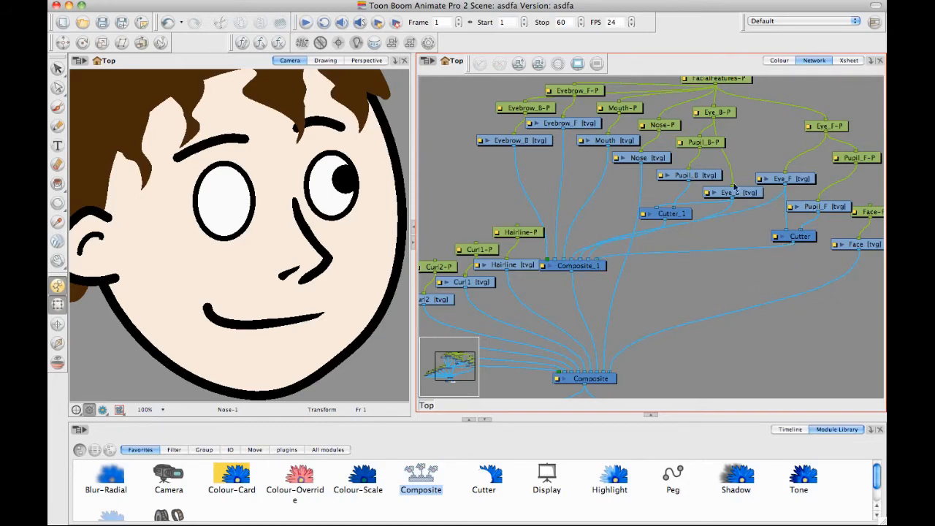
Reposition Composite_1 and Cutter, and reorder the connections into Composite_1 so both pupils render in front of the eyes
{"action": "scroll", "coordinate": [713, 240], "scroll_direction": "up", "scroll_amount": 2}
{"action": "scroll", "coordinate": [705, 276], "scroll_direction": "down", "scroll_amount": 5}
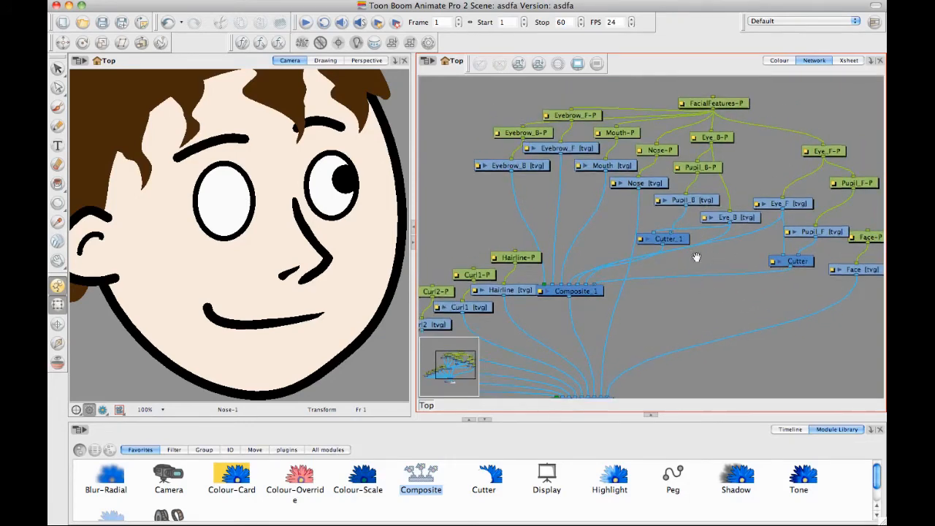
{"action": "left_click_drag", "start_coordinate": [623, 236], "coordinate": [686, 256]}
{"action": "left_click_drag", "start_coordinate": [684, 259], "coordinate": [611, 271]}
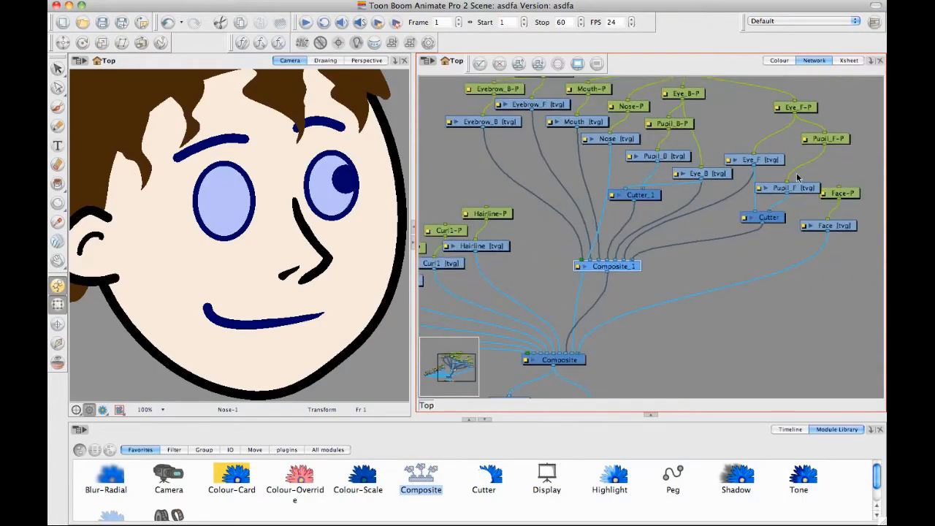
{"action": "left_click_drag", "start_coordinate": [765, 217], "coordinate": [737, 216]}
{"action": "left_click_drag", "start_coordinate": [633, 259], "coordinate": [624, 260]}
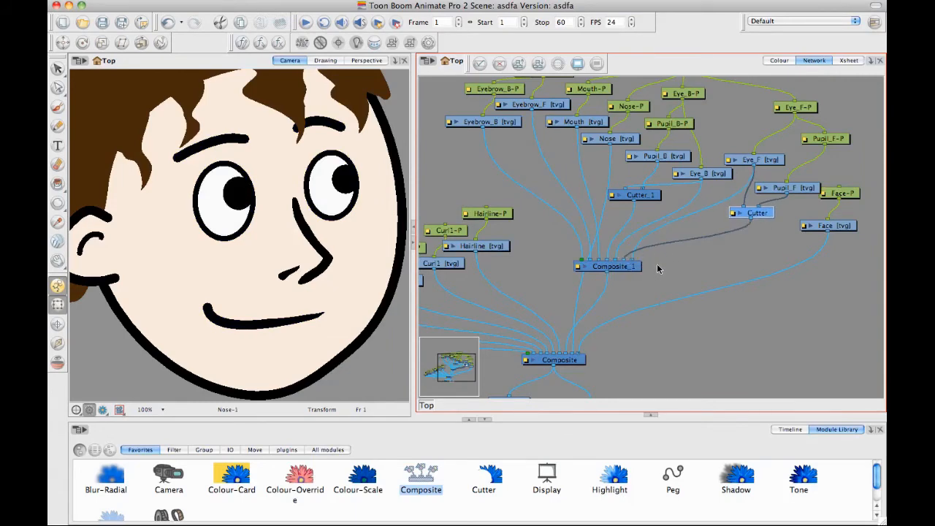
Check what FacialFeatures-P controls, and move Composite_1 closer beneath Cutter_1
{"action": "scroll", "coordinate": [659, 268], "scroll_direction": "up", "scroll_amount": 1}
{"action": "left_click_drag", "start_coordinate": [642, 258], "coordinate": [648, 275]}
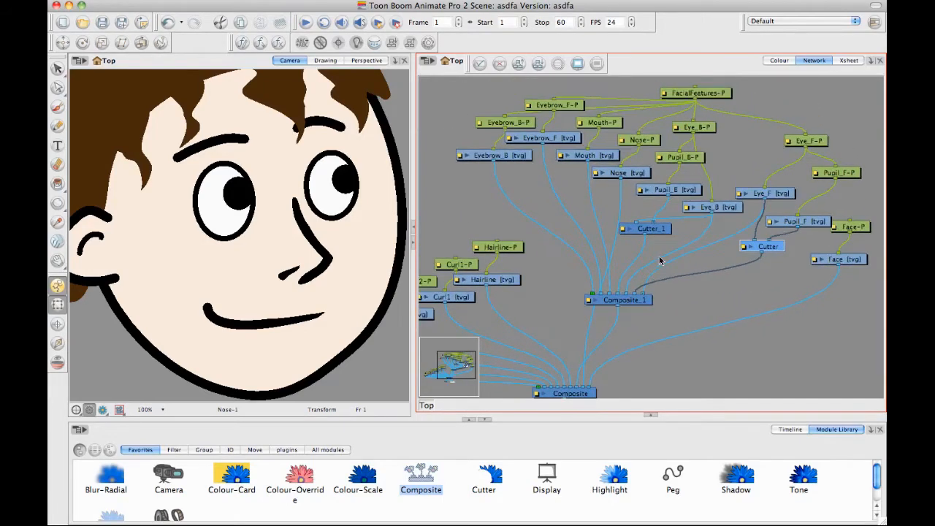
{"action": "key", "text": "1"}
{"action": "left_click_drag", "start_coordinate": [680, 194], "coordinate": [639, 167]}
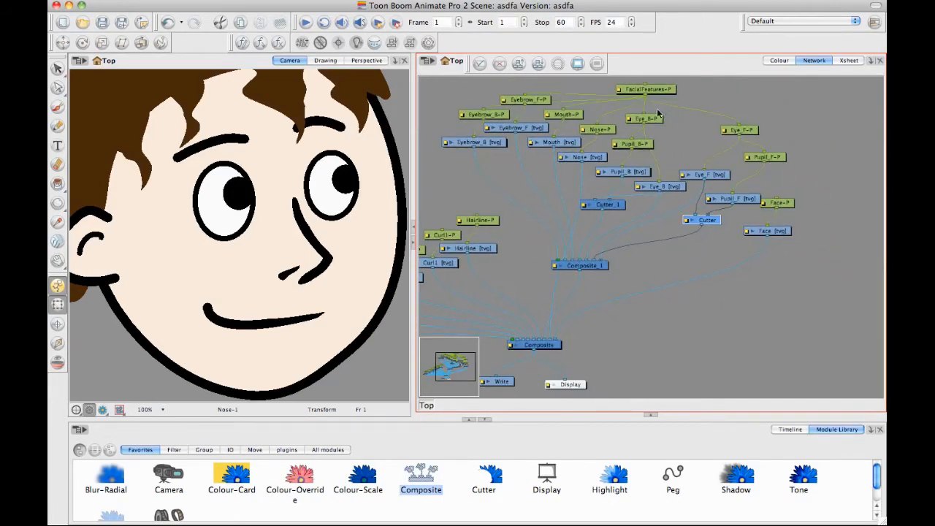
{"action": "left_click_drag", "start_coordinate": [645, 221], "coordinate": [678, 249]}
{"action": "left_click", "coordinate": [689, 117]}
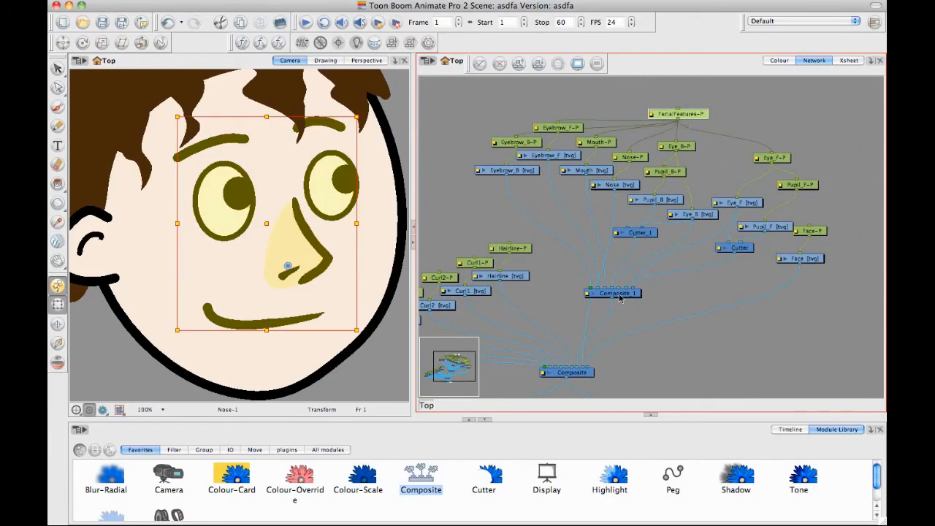
{"action": "left_click_drag", "start_coordinate": [630, 297], "coordinate": [661, 276]}
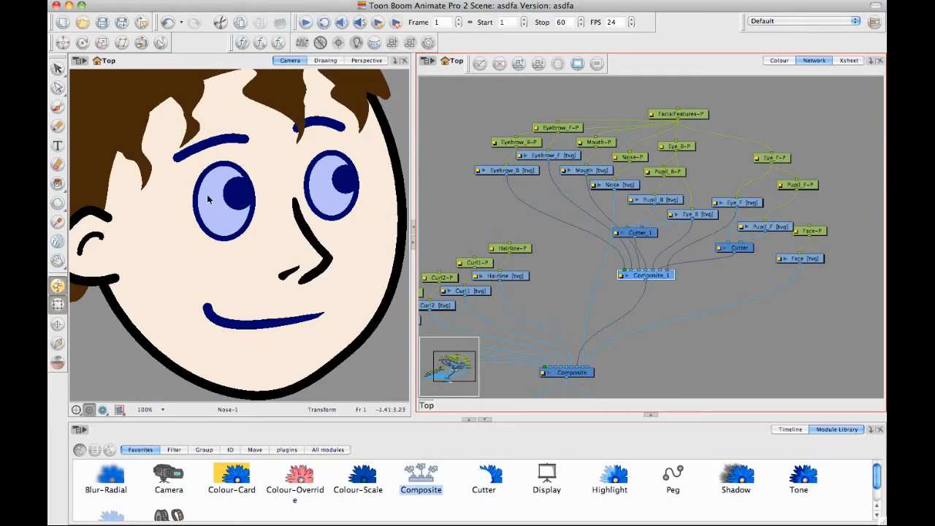
{"action": "left_click_drag", "start_coordinate": [658, 274], "coordinate": [656, 273]}
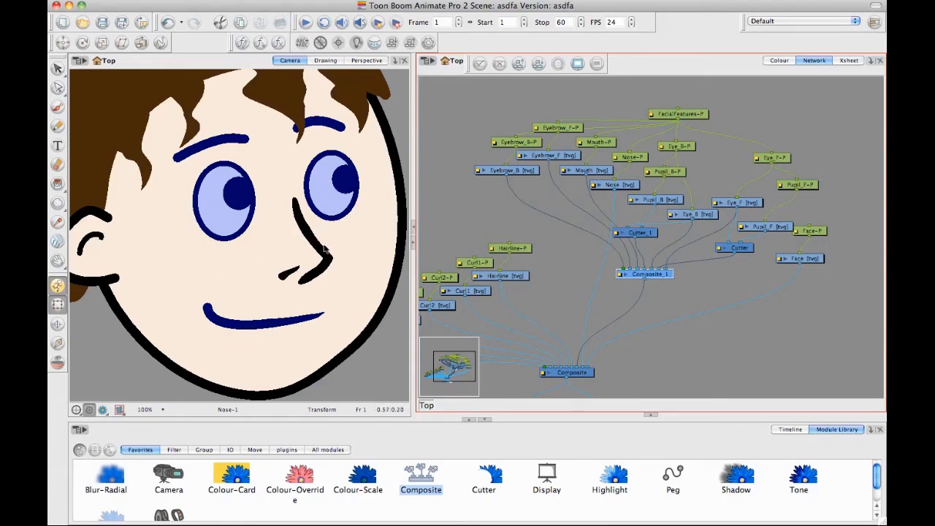
Insert a new Cutter module between Composite_1 and the main Composite, feeding Composite_1 into its image input
{"action": "scroll", "coordinate": [633, 187], "scroll_direction": "down", "scroll_amount": 4}
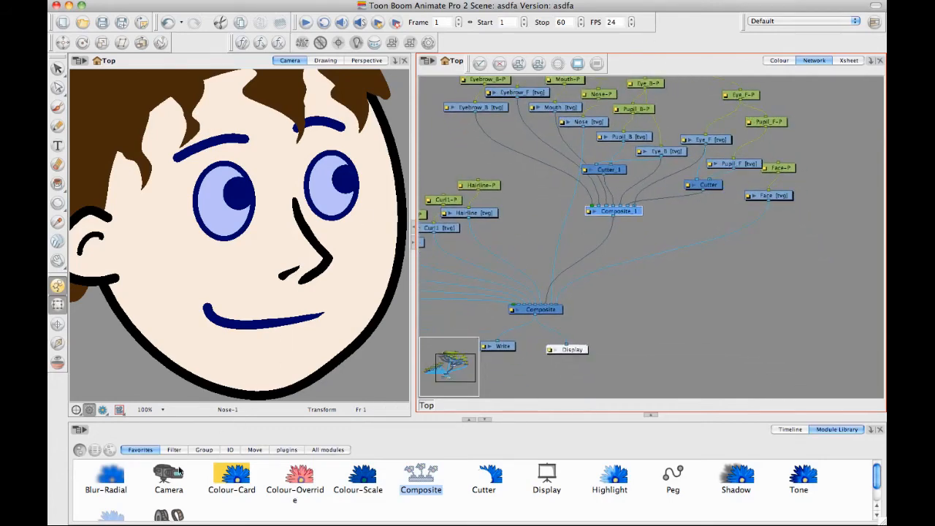
{"action": "left_click", "coordinate": [491, 476]}
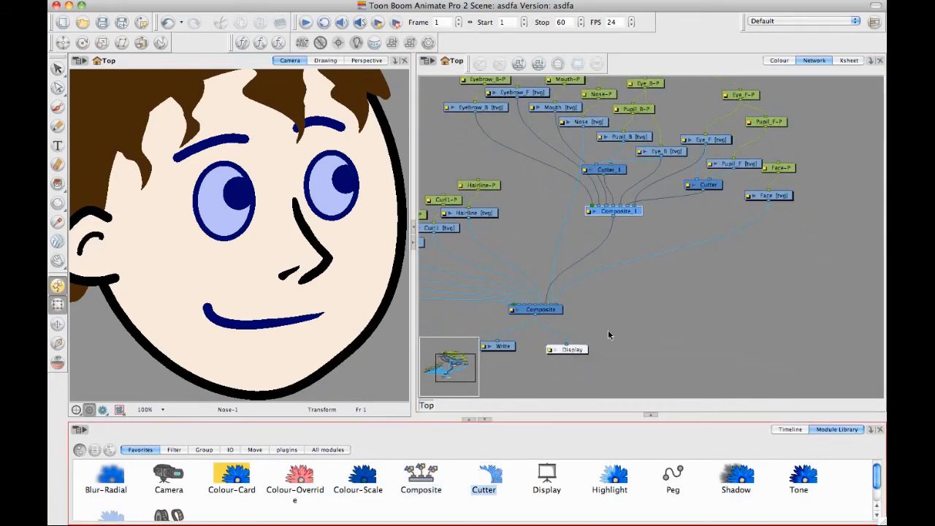
{"action": "left_click_drag", "start_coordinate": [705, 291], "coordinate": [607, 253]}
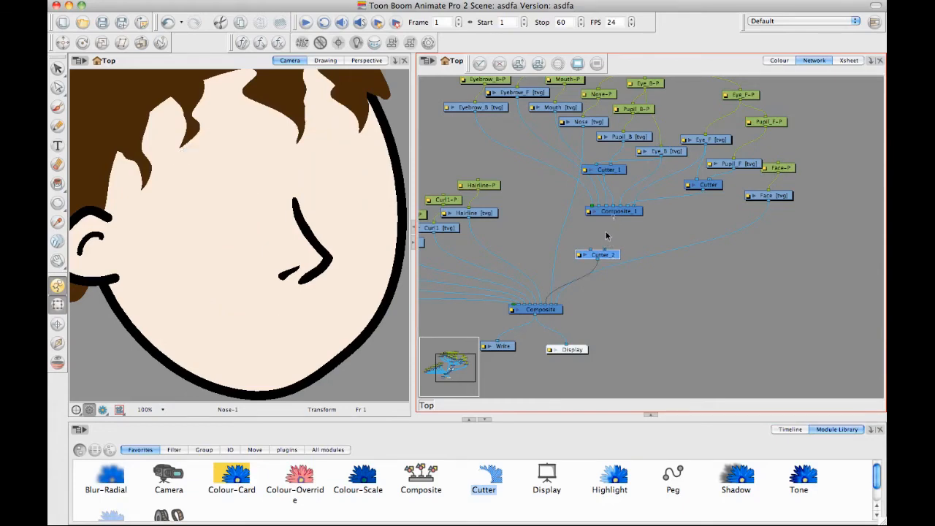
{"action": "left_click_drag", "start_coordinate": [607, 235], "coordinate": [607, 248]}
{"action": "left_click_drag", "start_coordinate": [625, 213], "coordinate": [625, 207]}
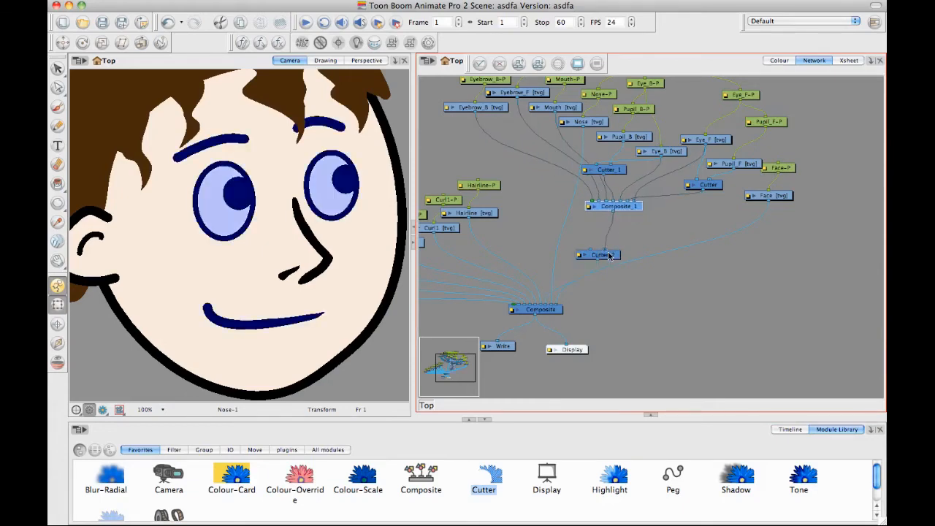
{"action": "left_click_drag", "start_coordinate": [610, 255], "coordinate": [617, 240]}
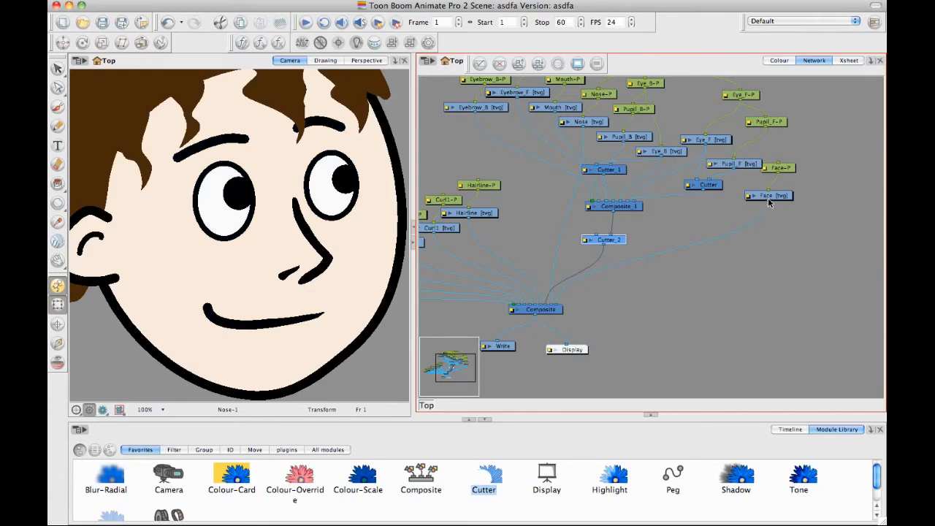
Connect Face to the matte input of Cutter_2 and turn on its Inverted option
{"action": "left_click_drag", "start_coordinate": [768, 203], "coordinate": [613, 246]}
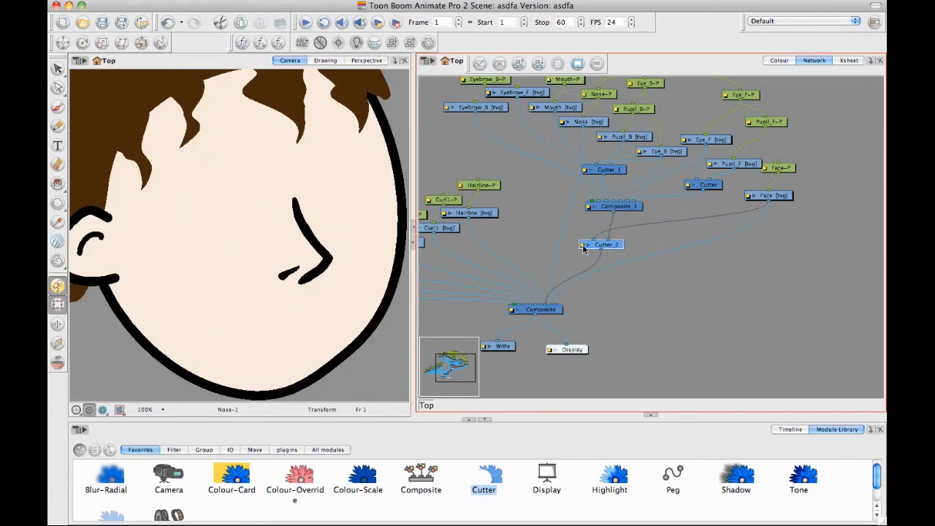
{"action": "left_click", "coordinate": [582, 245]}
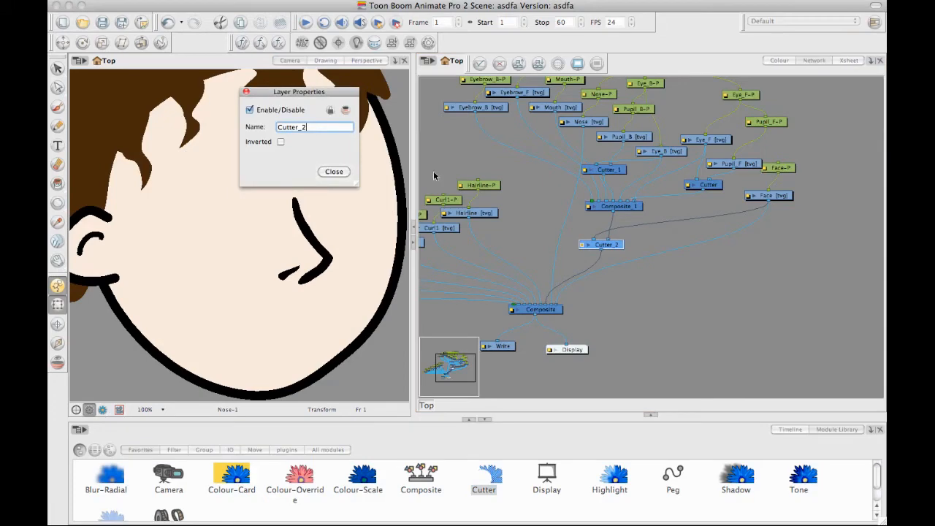
{"action": "left_click", "coordinate": [280, 142]}
{"action": "left_click", "coordinate": [334, 172]}
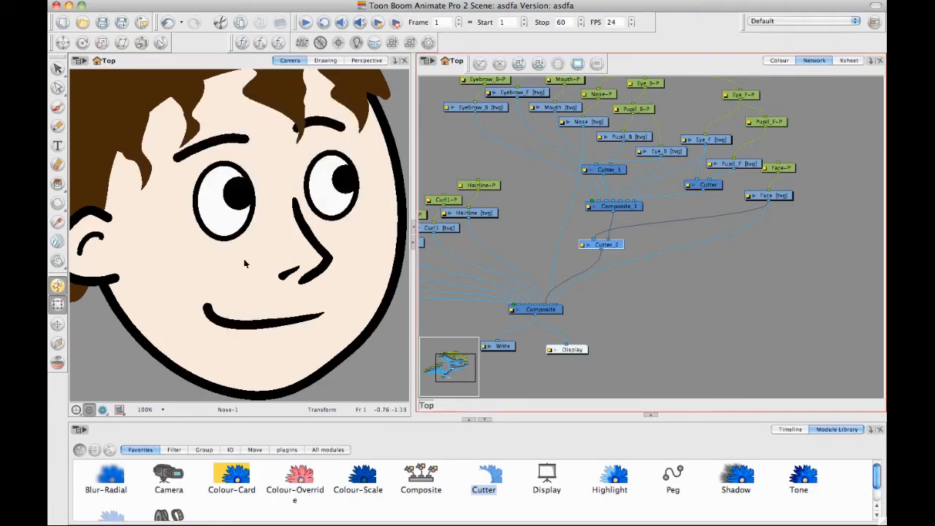
Move the facial features past the face's front edge using FacialFeatures-P to test the masking, with the camera view at 50%
{"action": "left_click", "coordinate": [370, 229]}
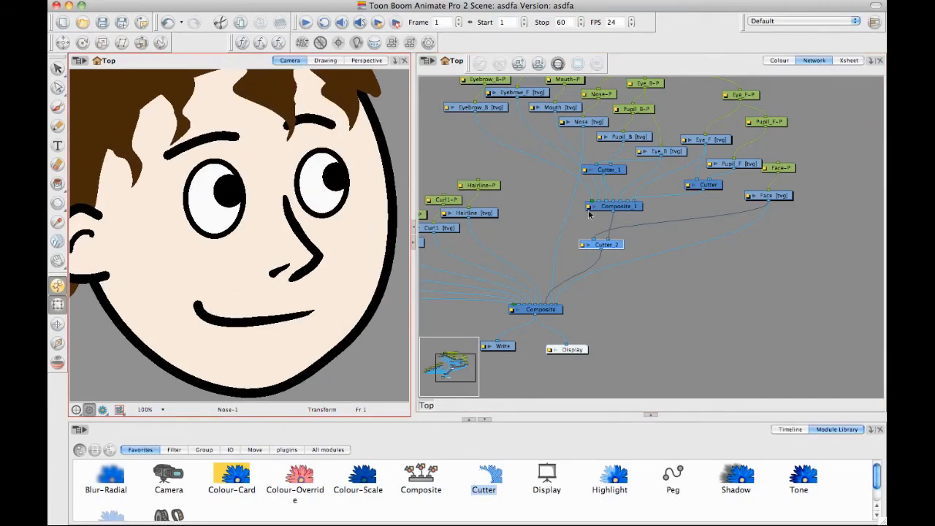
{"action": "key", "text": "space"}
{"action": "left_click_drag", "start_coordinate": [570, 176], "coordinate": [596, 204]}
{"action": "left_click_drag", "start_coordinate": [611, 174], "coordinate": [612, 218]}
{"action": "left_click_drag", "start_coordinate": [679, 128], "coordinate": [653, 94]}
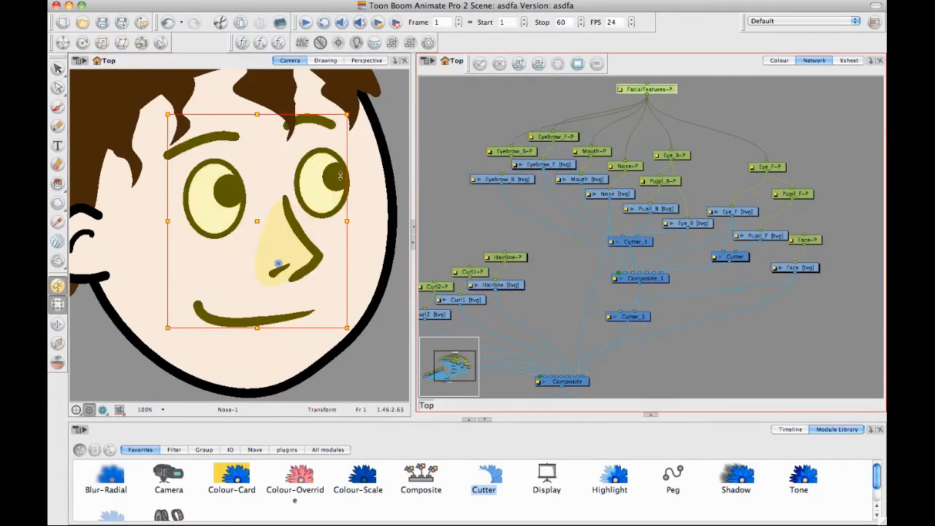
{"action": "left_click_drag", "start_coordinate": [259, 220], "coordinate": [316, 189]}
{"action": "key", "text": "space"}
{"action": "key", "text": "2"}
{"action": "key", "text": "2"}
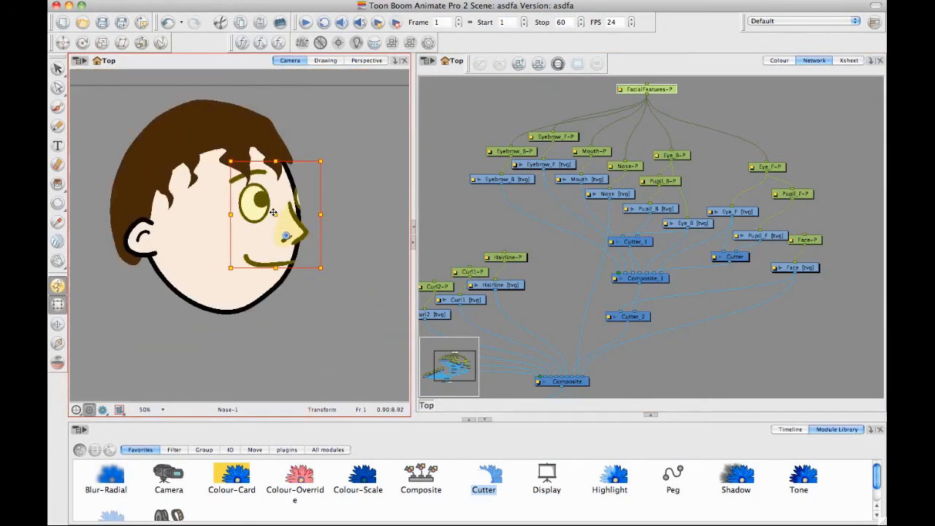
{"action": "mouse_move", "coordinate": [274, 213]}
{"action": "left_mouse_down"}
{"action": "mouse_move", "coordinate": [245, 230]}
{"action": "mouse_move", "coordinate": [282, 208]}
{"action": "left_mouse_up"}
{"action": "left_click", "coordinate": [353, 200]}
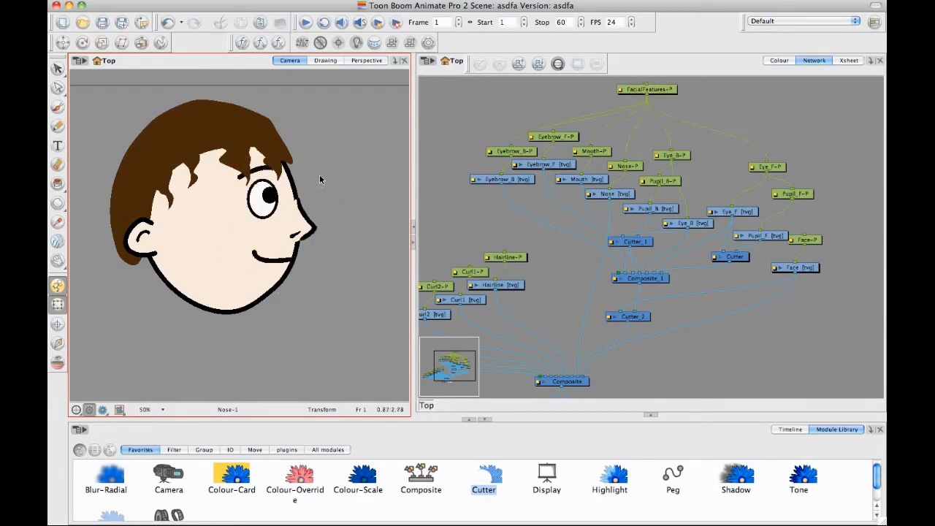
{"action": "left_click_drag", "start_coordinate": [322, 190], "coordinate": [331, 184]}
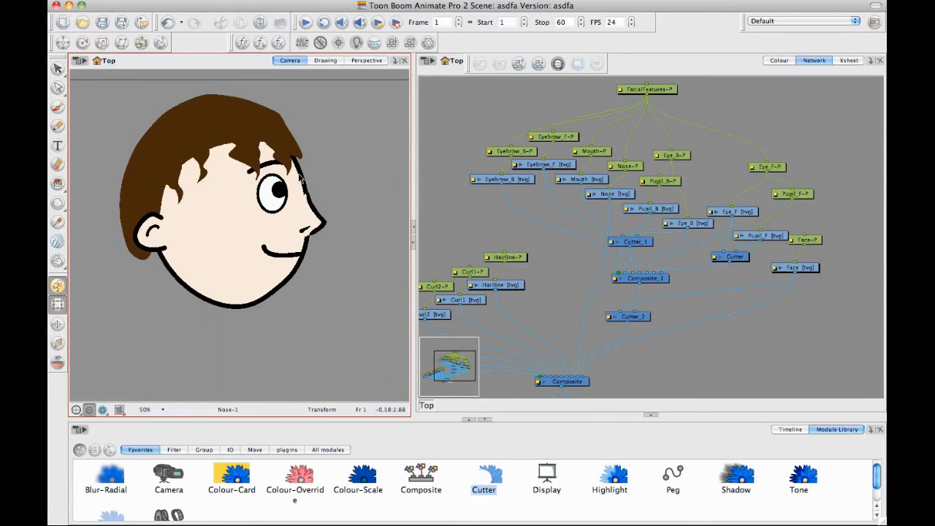
Undo the test moves of the facial features
{"action": "key", "text": "super+z"}
{"action": "key", "text": "super+z"}
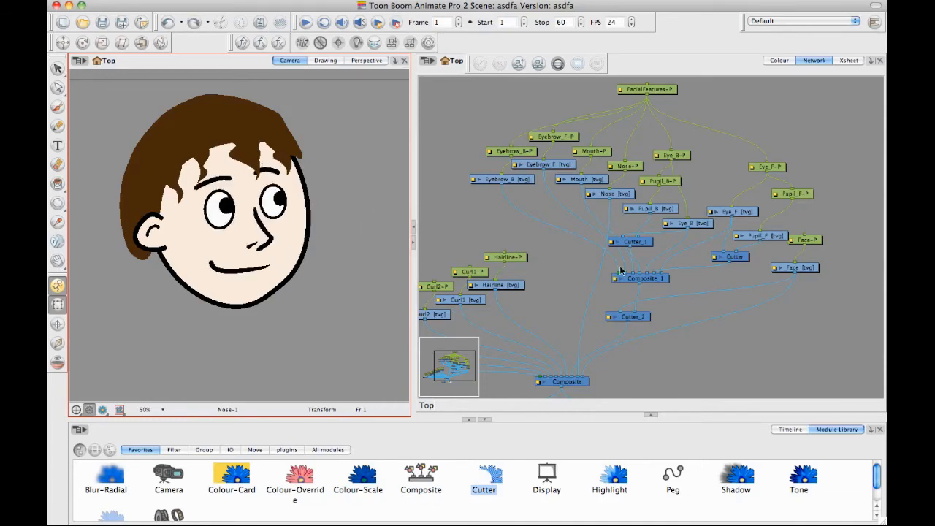
Move Face and Face-P farther away from the eye modules and slightly adjust the position of Cutter_2
{"action": "key", "text": "space"}
{"action": "left_click_drag", "start_coordinate": [744, 299], "coordinate": [746, 274]}
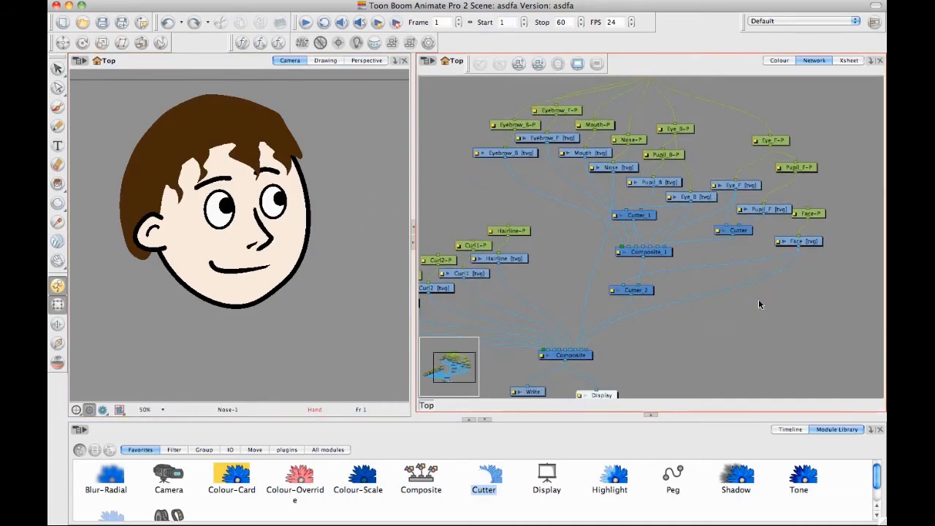
{"action": "left_click_drag", "start_coordinate": [744, 308], "coordinate": [696, 248]}
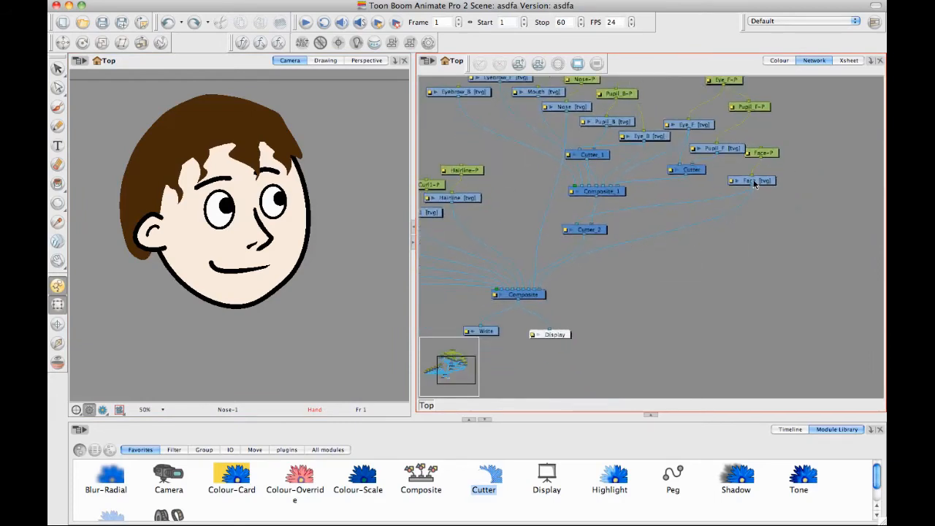
{"action": "left_click_drag", "start_coordinate": [755, 184], "coordinate": [764, 190]}
{"action": "left_click_drag", "start_coordinate": [770, 153], "coordinate": [799, 157]}
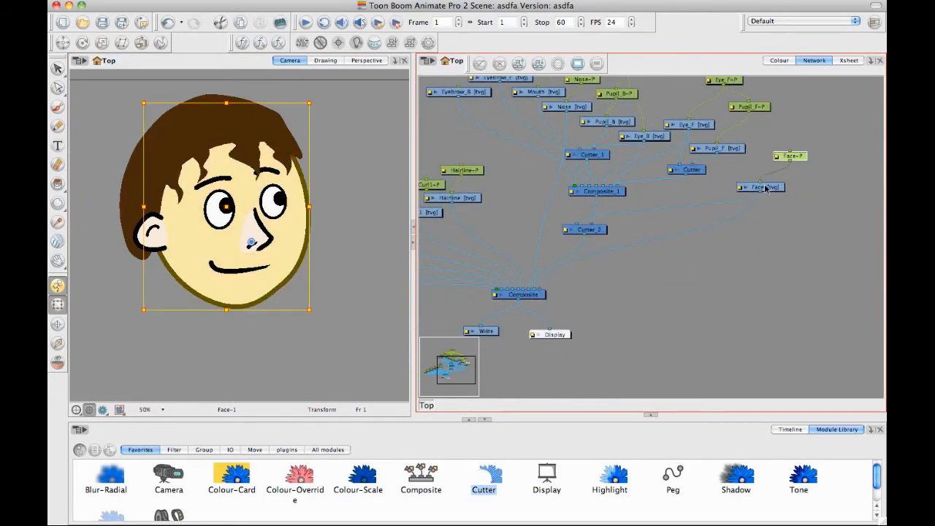
{"action": "left_click_drag", "start_coordinate": [763, 194], "coordinate": [598, 225]}
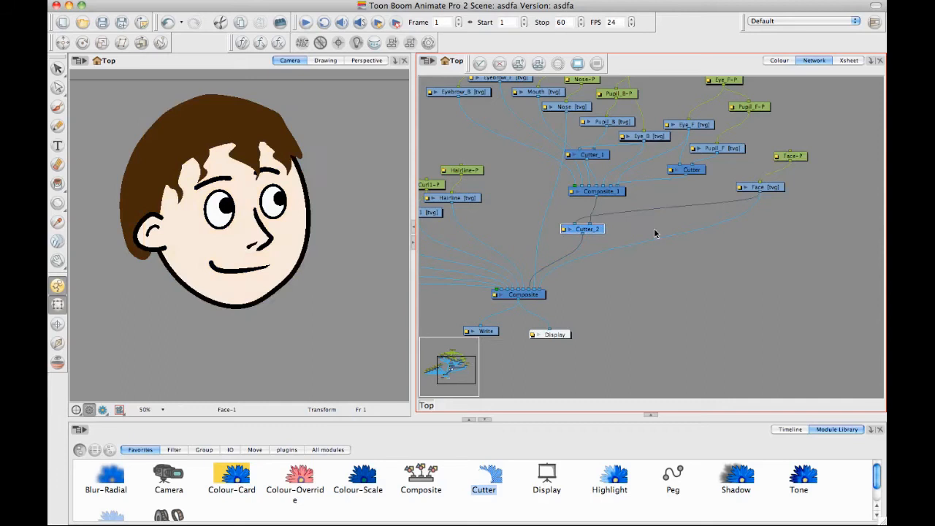
Examine the Face drawing's outline and fill on its own in the Drawing view, and return to the Camera view
{"action": "left_click", "coordinate": [768, 189]}
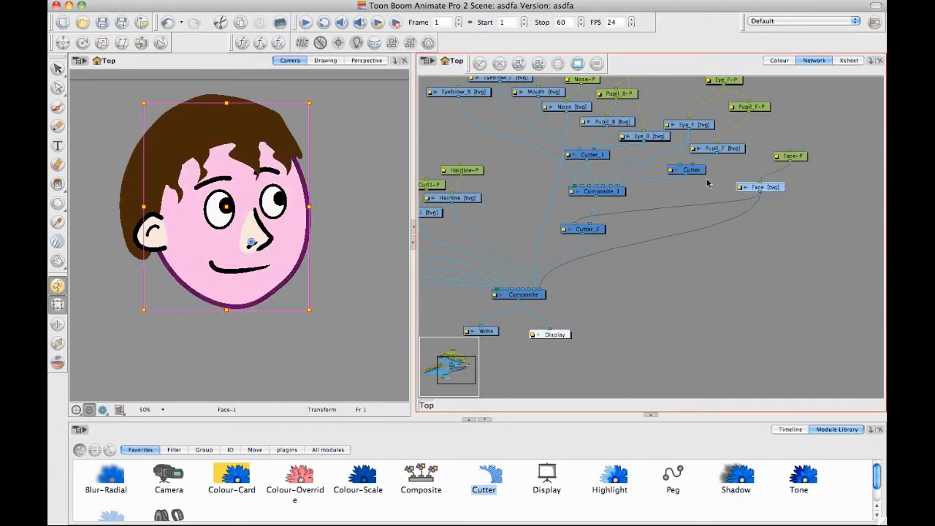
{"action": "left_click", "coordinate": [327, 62]}
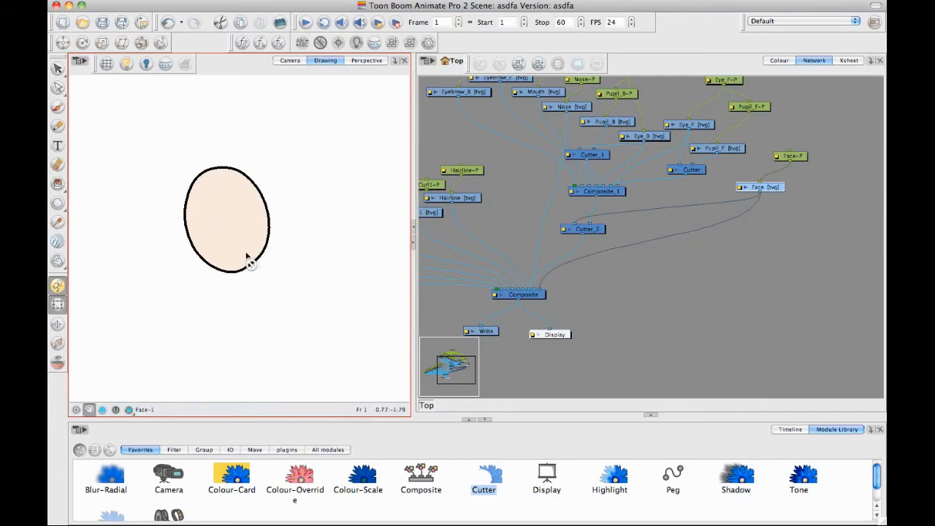
{"action": "left_click", "coordinate": [290, 61]}
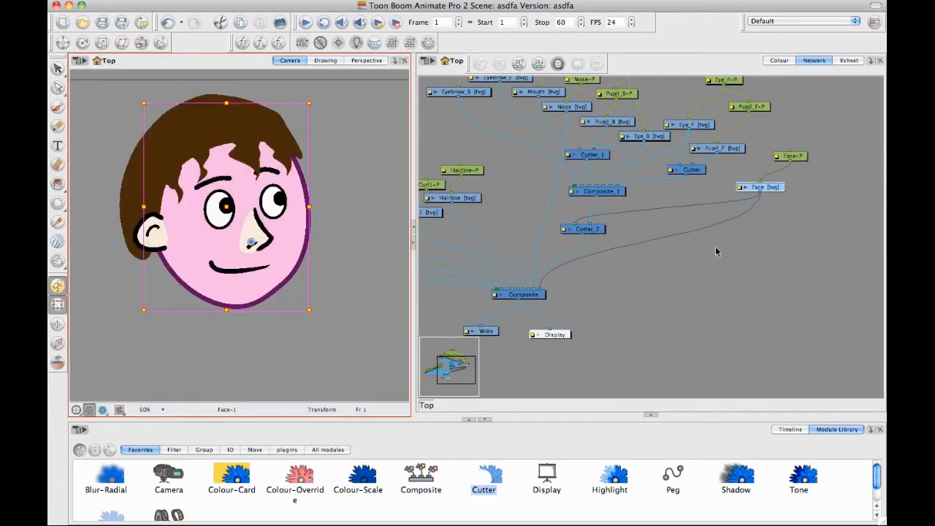
Insert a Colour-Override module on the connection between Face and Cutter_2, and open its layer properties
{"action": "left_click_drag", "start_coordinate": [301, 472], "coordinate": [705, 218]}
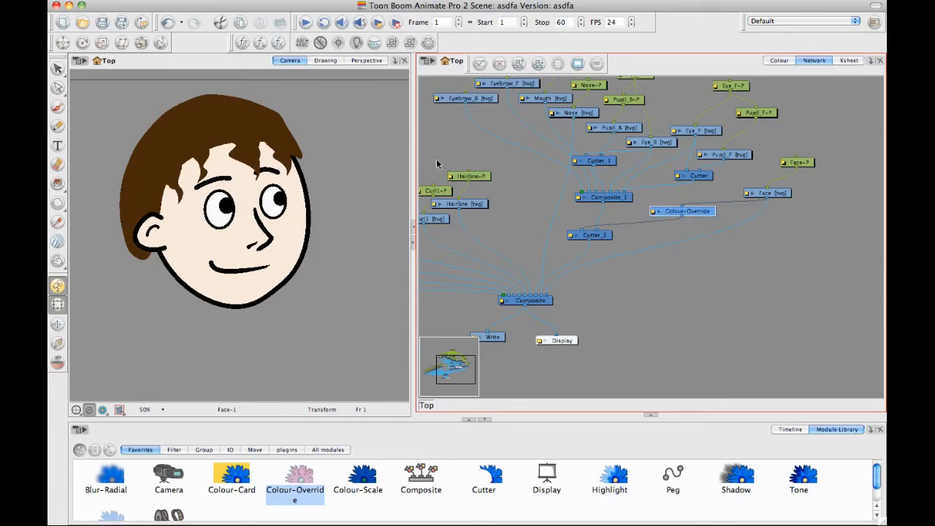
{"action": "left_click", "coordinate": [654, 212]}
{"action": "left_click_drag", "start_coordinate": [473, 91], "coordinate": [547, 32]}
{"action": "left_click_drag", "start_coordinate": [485, 31], "coordinate": [528, 27]}
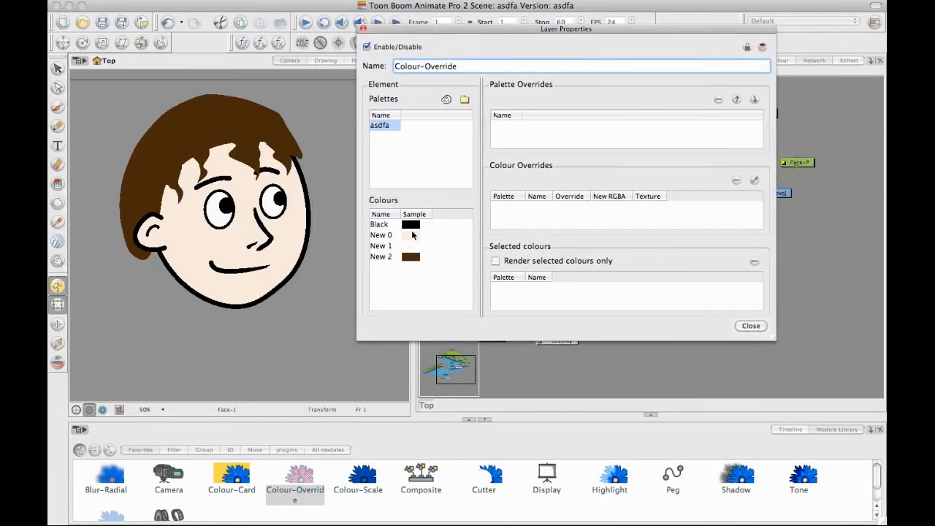
Make the Colour-Override render only colour New 0, close its properties, and slightly reposition the Colour-Override and Face modules
{"action": "left_click", "coordinate": [371, 234]}
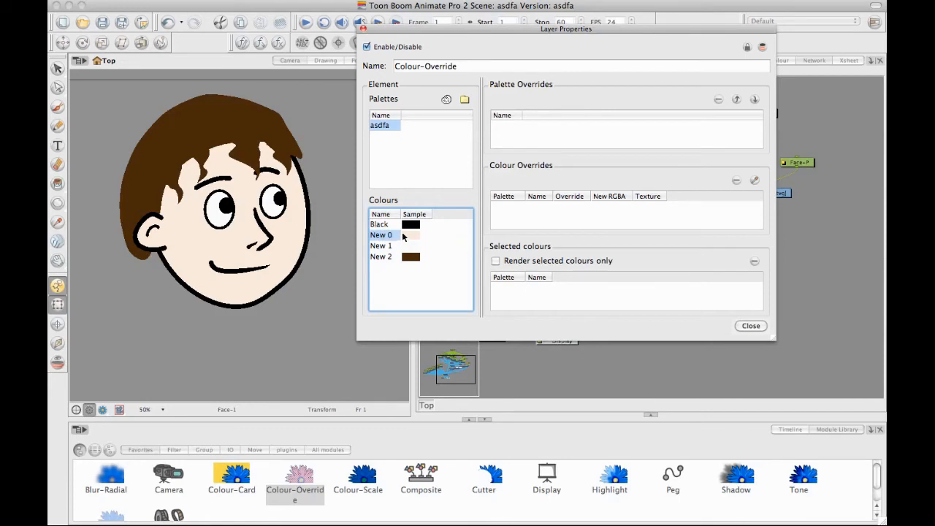
{"action": "left_click_drag", "start_coordinate": [402, 235], "coordinate": [548, 299]}
{"action": "left_click", "coordinate": [751, 326]}
{"action": "mouse_move", "coordinate": [696, 219]}
{"action": "left_mouse_down"}
{"action": "mouse_move", "coordinate": [702, 208]}
{"action": "mouse_move", "coordinate": [681, 209]}
{"action": "left_mouse_up"}
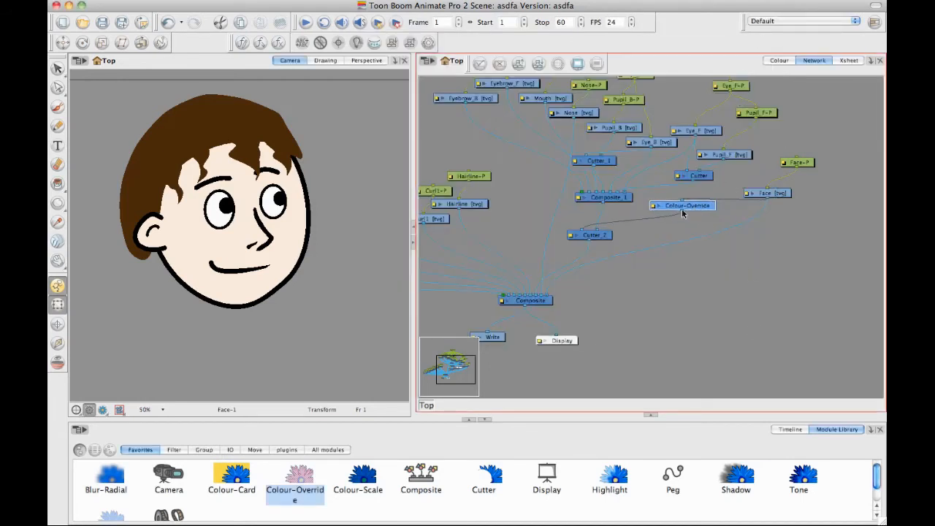
{"action": "left_click_drag", "start_coordinate": [757, 198], "coordinate": [761, 194]}
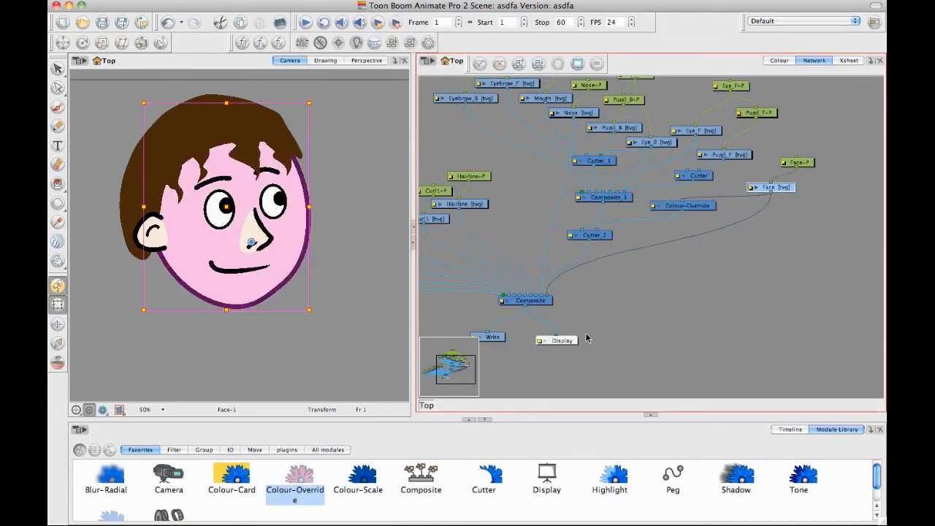
Preview the Colour-Override output and the Cutter_2 output in turn by reattaching the Display module to each
{"action": "left_click_drag", "start_coordinate": [575, 342], "coordinate": [706, 248]}
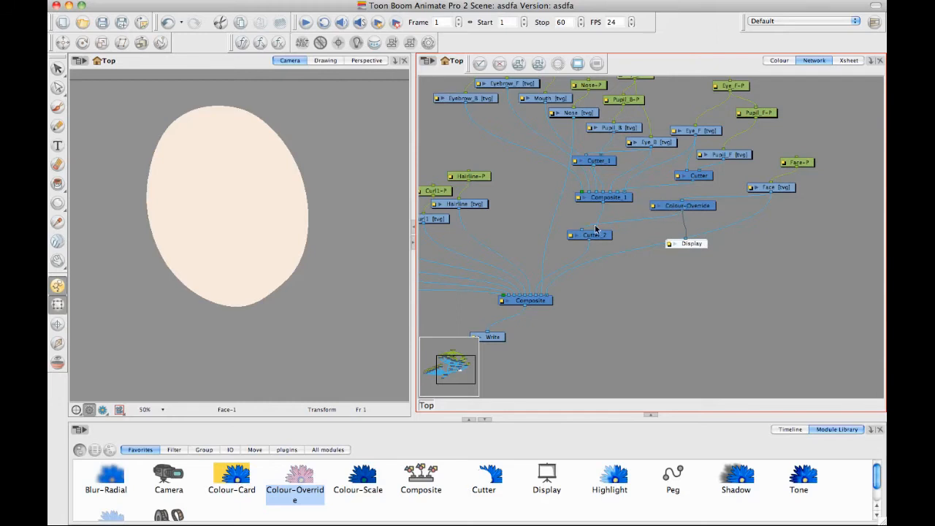
{"action": "left_click_drag", "start_coordinate": [696, 248], "coordinate": [614, 262]}
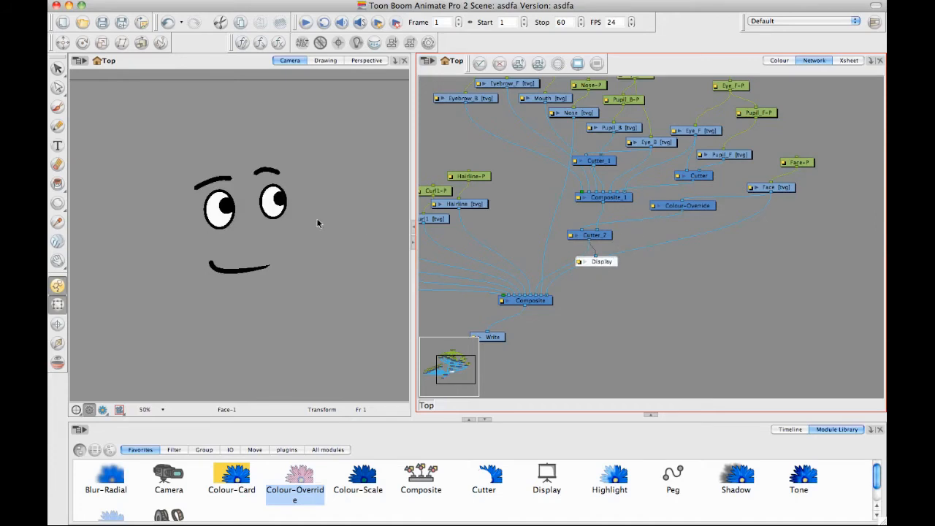
Test the face mask by moving FacialFeatures-P in the Camera view, and undo the move
{"action": "left_click_drag", "start_coordinate": [610, 171], "coordinate": [632, 226]}
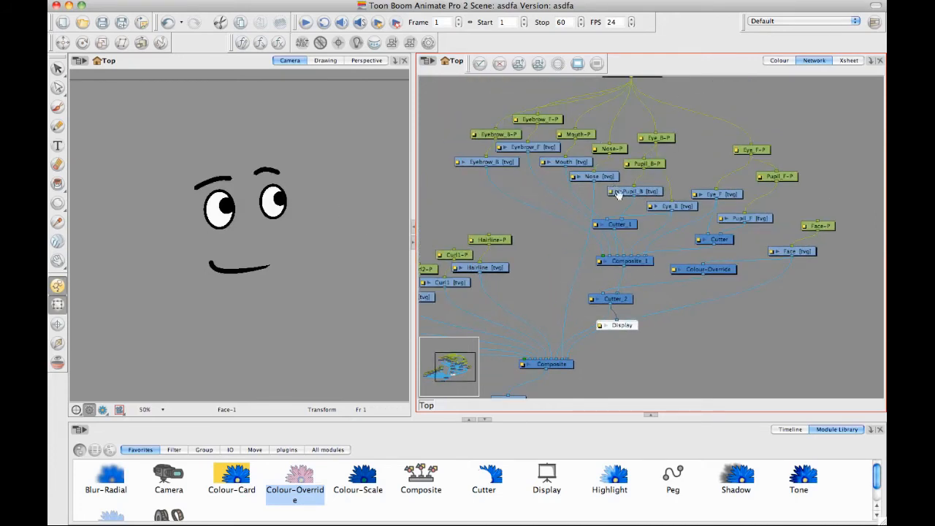
{"action": "left_click_drag", "start_coordinate": [619, 194], "coordinate": [635, 247]}
{"action": "left_click", "coordinate": [649, 124]}
{"action": "left_click_drag", "start_coordinate": [243, 220], "coordinate": [298, 249]}
{"action": "key", "text": "super+z"}
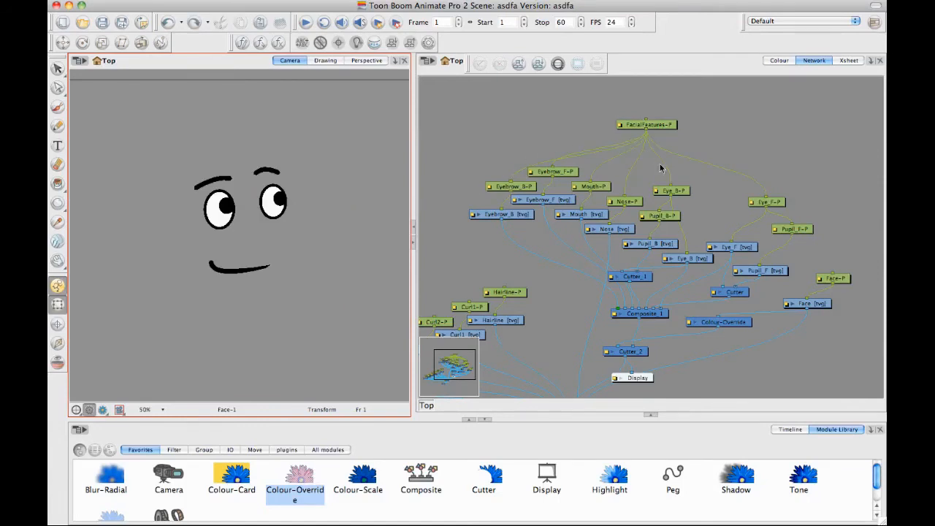
Reattach the Display module to the main Composite and place it beside Write
{"action": "left_click_drag", "start_coordinate": [685, 144], "coordinate": [695, 14]}
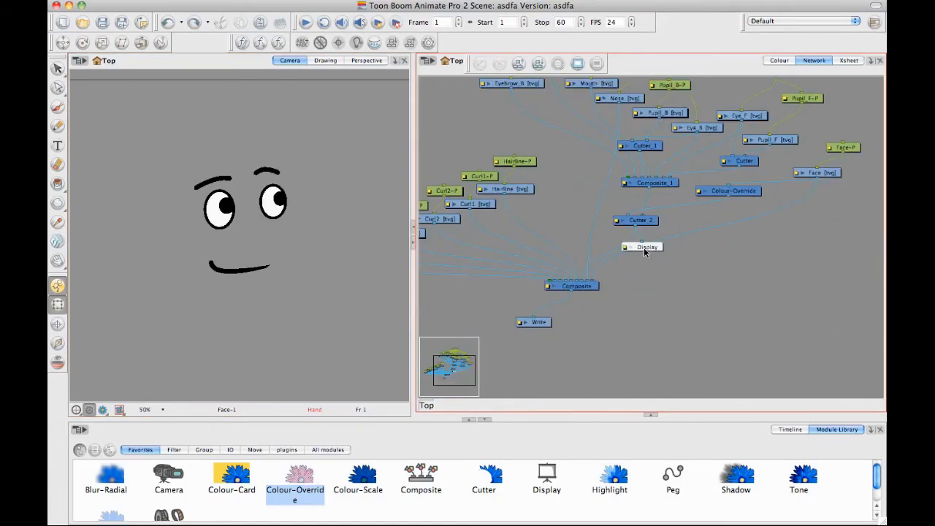
{"action": "left_click_drag", "start_coordinate": [644, 247], "coordinate": [600, 320]}
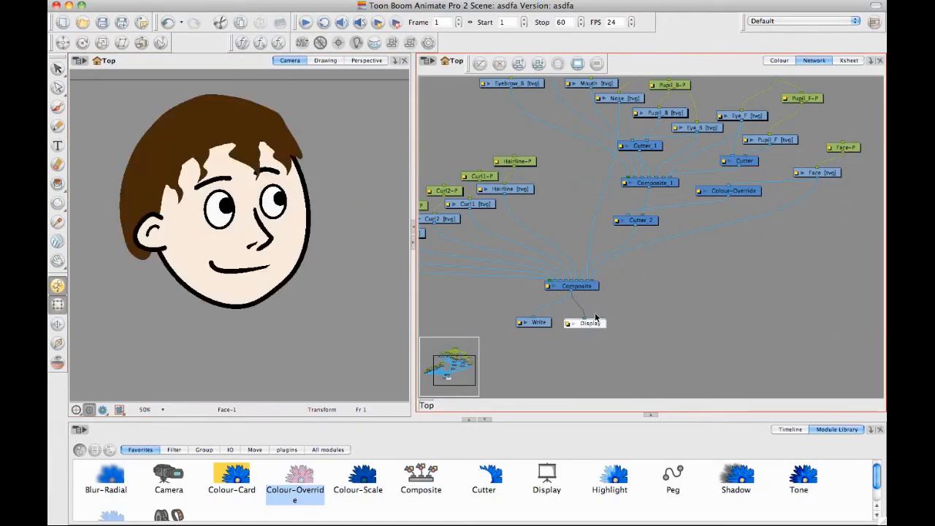
{"action": "left_click", "coordinate": [613, 297]}
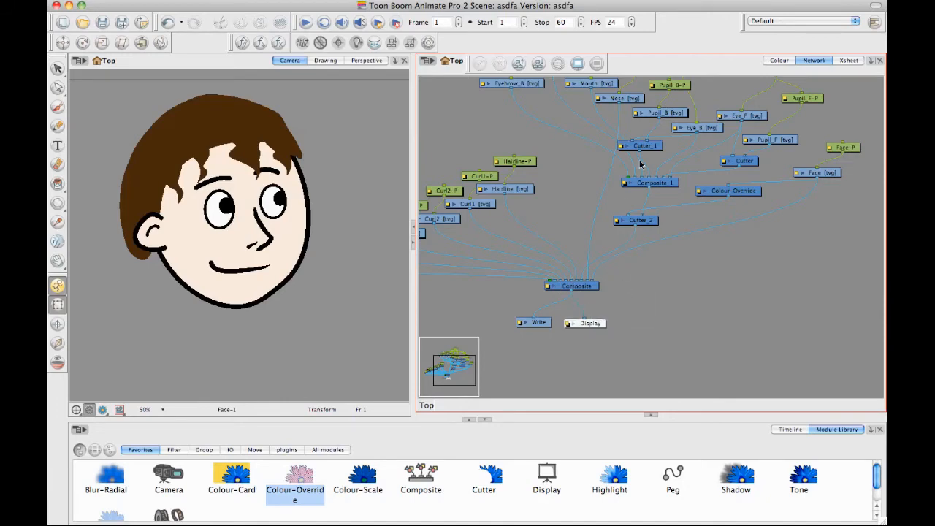
{"action": "left_click_drag", "start_coordinate": [597, 232], "coordinate": [657, 272]}
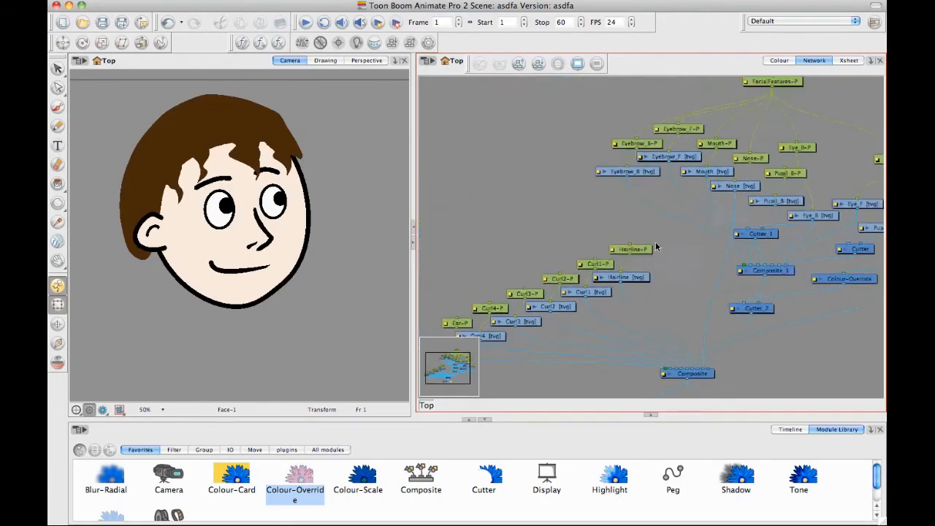
{"action": "key", "text": "2"}
{"action": "left_click_drag", "start_coordinate": [654, 232], "coordinate": [624, 176]}
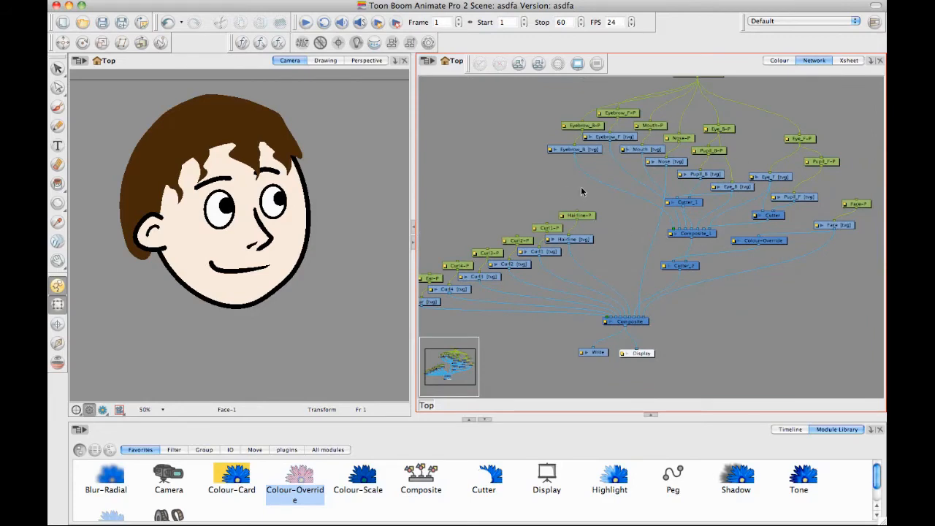
{"action": "left_click_drag", "start_coordinate": [581, 191], "coordinate": [700, 194]}
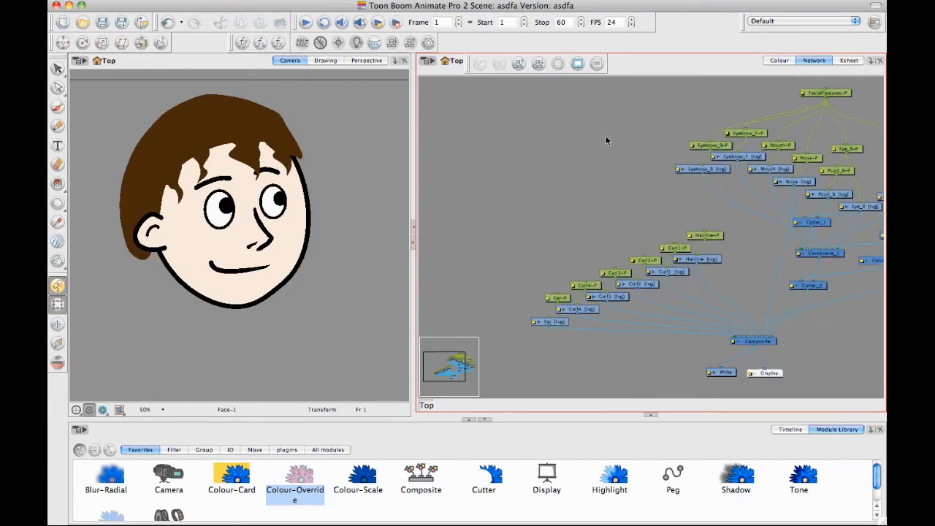
{"action": "left_click_drag", "start_coordinate": [662, 168], "coordinate": [612, 193]}
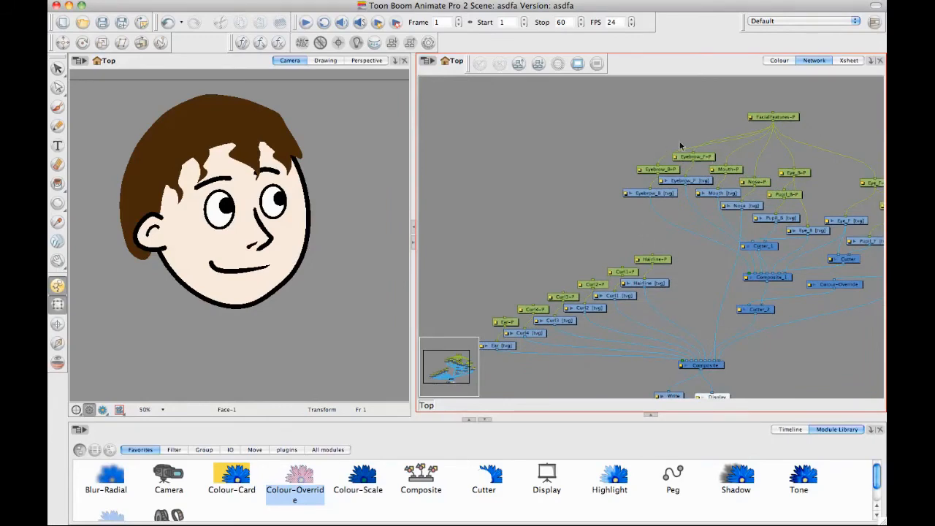
{"action": "left_click_drag", "start_coordinate": [671, 175], "coordinate": [657, 161]}
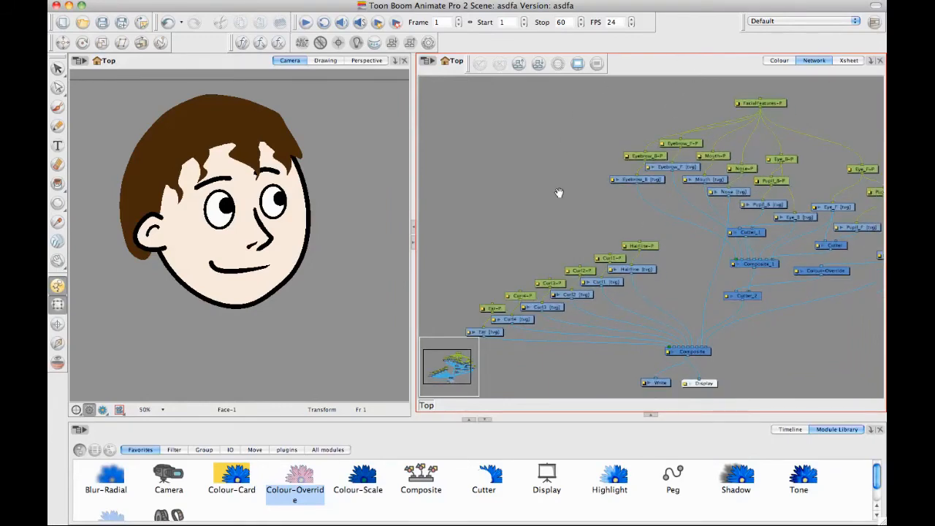
{"action": "left_click_drag", "start_coordinate": [559, 192], "coordinate": [562, 226]}
Show the Timeline and add a new peg to the network above the facial features modules
{"action": "left_click", "coordinate": [778, 134]}
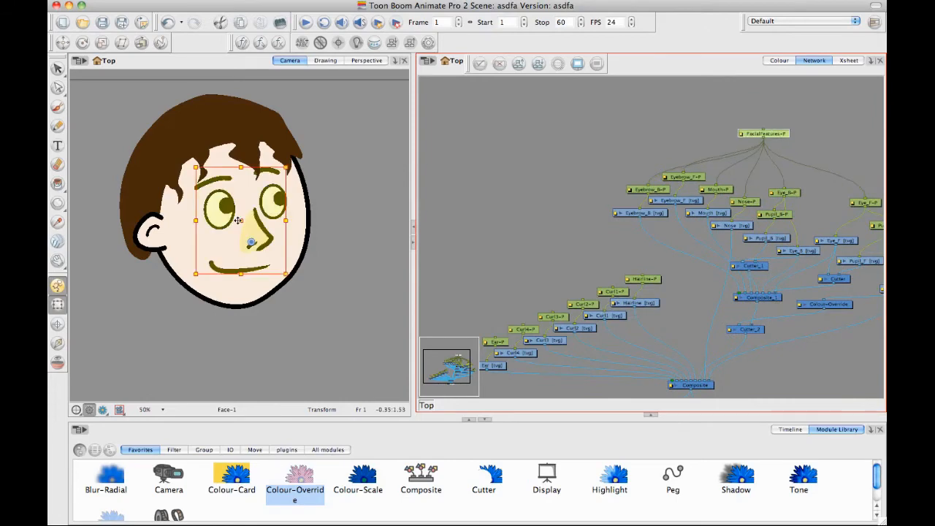
{"action": "left_click", "coordinate": [789, 430]}
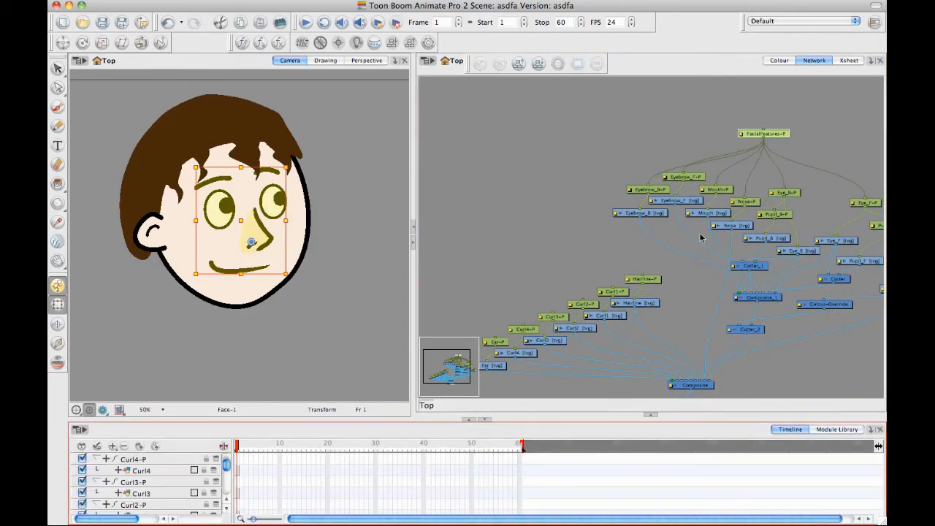
{"action": "left_click", "coordinate": [774, 143]}
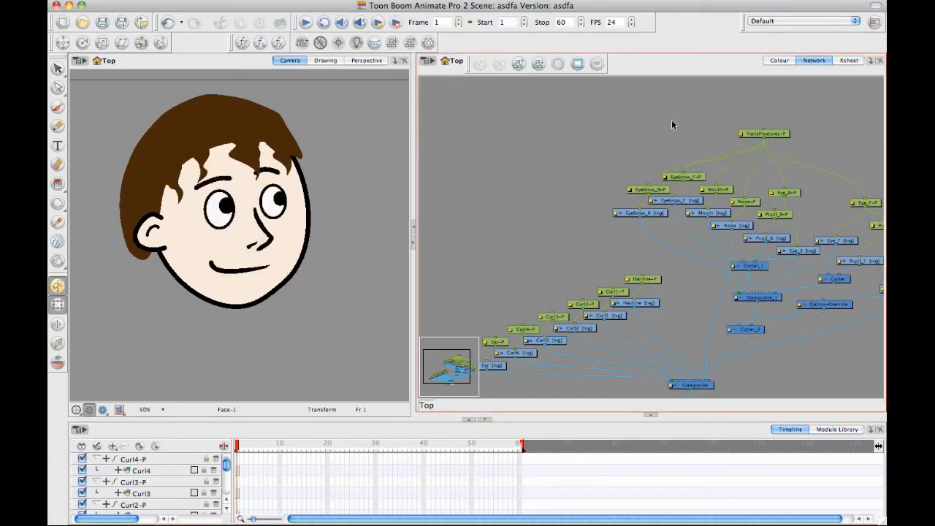
{"action": "key", "text": "super+p"}
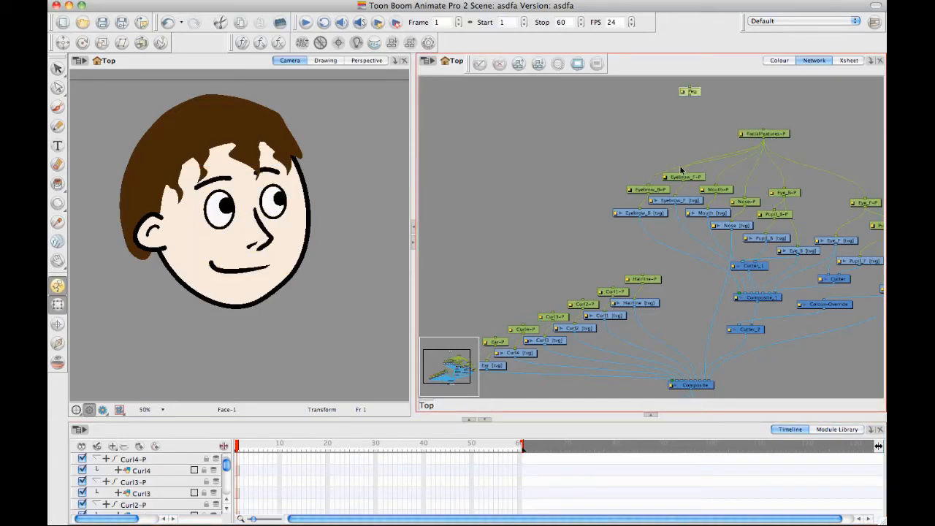
Connect the new Peg as parent of FacialFeatures-P, Face-P and Hairline-P
{"action": "left_click_drag", "start_coordinate": [690, 96], "coordinate": [764, 132]}
{"action": "left_click_drag", "start_coordinate": [773, 132], "coordinate": [671, 143]}
{"action": "mouse_move", "coordinate": [591, 110]}
{"action": "left_mouse_down"}
{"action": "mouse_move", "coordinate": [826, 214]}
{"action": "mouse_move", "coordinate": [822, 281]}
{"action": "mouse_move", "coordinate": [657, 122]}
{"action": "mouse_move", "coordinate": [622, 292]}
{"action": "mouse_move", "coordinate": [630, 293]}
{"action": "left_mouse_up"}
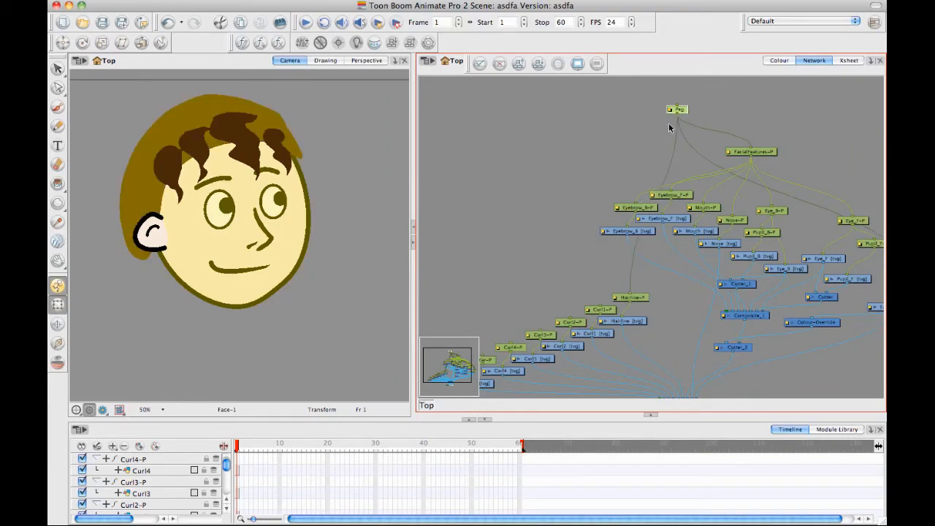
Connect the Peg to Curl1-P, Curl2-P, Curl3-P, Curl4-P and Ear-P
{"action": "left_click_drag", "start_coordinate": [677, 115], "coordinate": [600, 304]}
{"action": "mouse_move", "coordinate": [666, 130]}
{"action": "left_mouse_down"}
{"action": "mouse_move", "coordinate": [614, 252]}
{"action": "mouse_move", "coordinate": [602, 312]}
{"action": "left_mouse_up"}
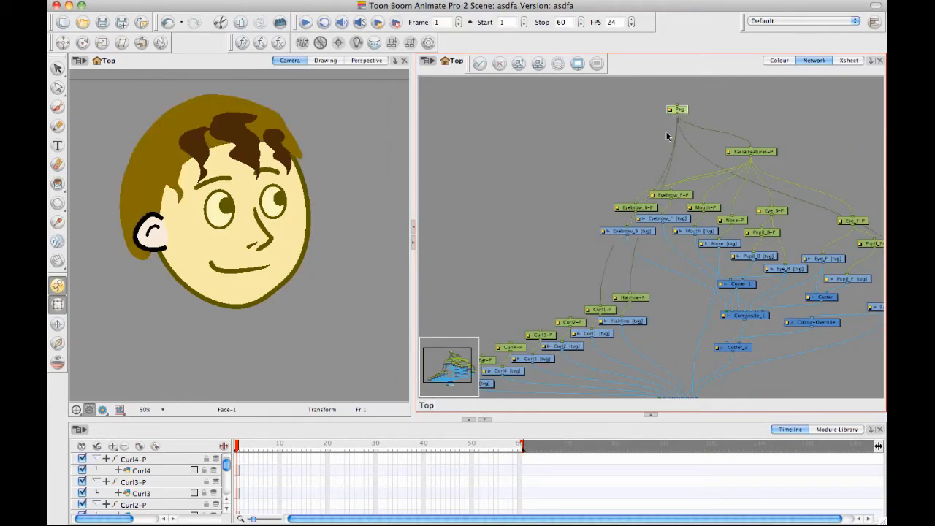
{"action": "left_click_drag", "start_coordinate": [675, 117], "coordinate": [573, 321]}
{"action": "left_click_drag", "start_coordinate": [596, 251], "coordinate": [599, 241]}
{"action": "left_click_drag", "start_coordinate": [678, 119], "coordinate": [542, 336]}
{"action": "left_click_drag", "start_coordinate": [663, 127], "coordinate": [573, 349]}
{"action": "left_click_drag", "start_coordinate": [735, 122], "coordinate": [544, 363]}
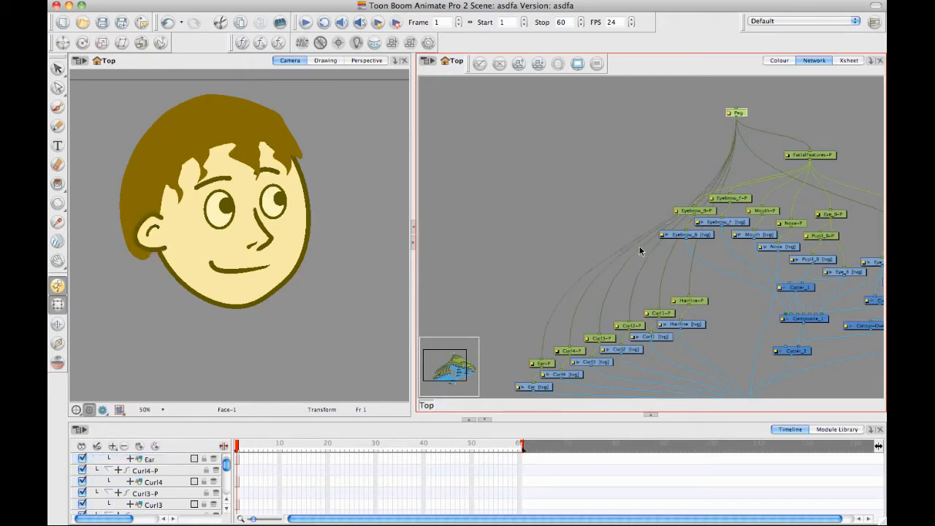
Automatically order the network upward from the Display module
{"action": "left_click_drag", "start_coordinate": [652, 179], "coordinate": [629, 114]}
{"action": "left_click_drag", "start_coordinate": [660, 179], "coordinate": [635, 215]}
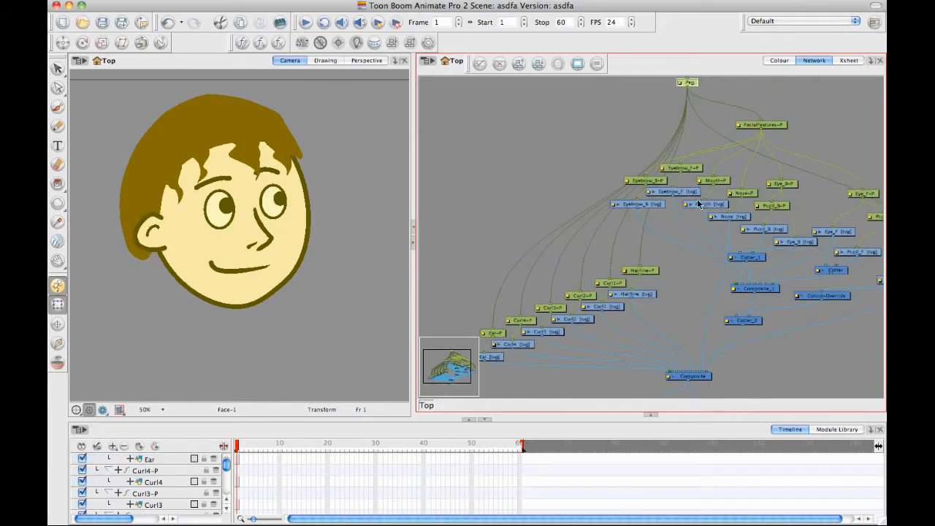
{"action": "left_click_drag", "start_coordinate": [671, 185], "coordinate": [621, 109]}
{"action": "left_click_drag", "start_coordinate": [684, 248], "coordinate": [641, 212]}
{"action": "left_click", "coordinate": [617, 300]}
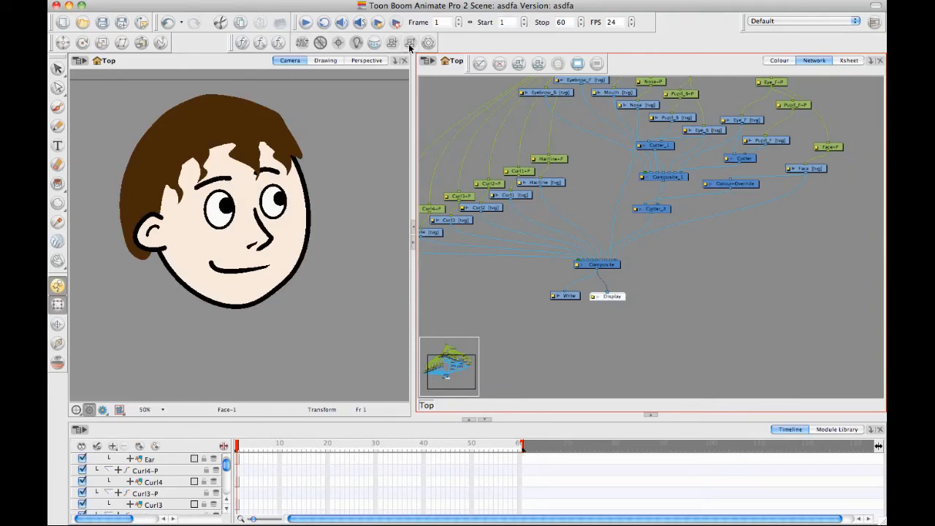
{"action": "left_click", "coordinate": [519, 65]}
{"action": "left_click", "coordinate": [436, 280]}
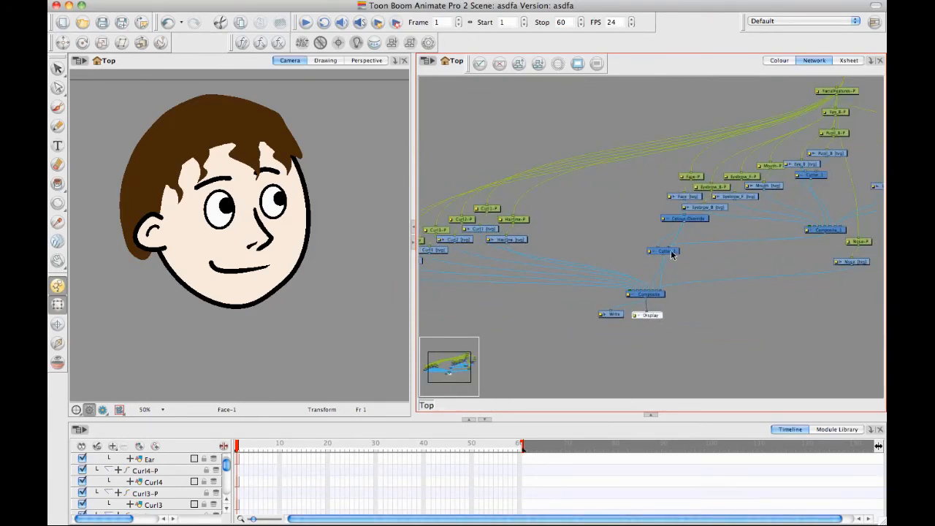
Move Cutter_2 away from the cables beneath the Colour-Override, and place Nose-P and Nose between the hair and face modules
{"action": "left_click_drag", "start_coordinate": [674, 251], "coordinate": [724, 248]}
{"action": "left_click_drag", "start_coordinate": [726, 204], "coordinate": [604, 233]}
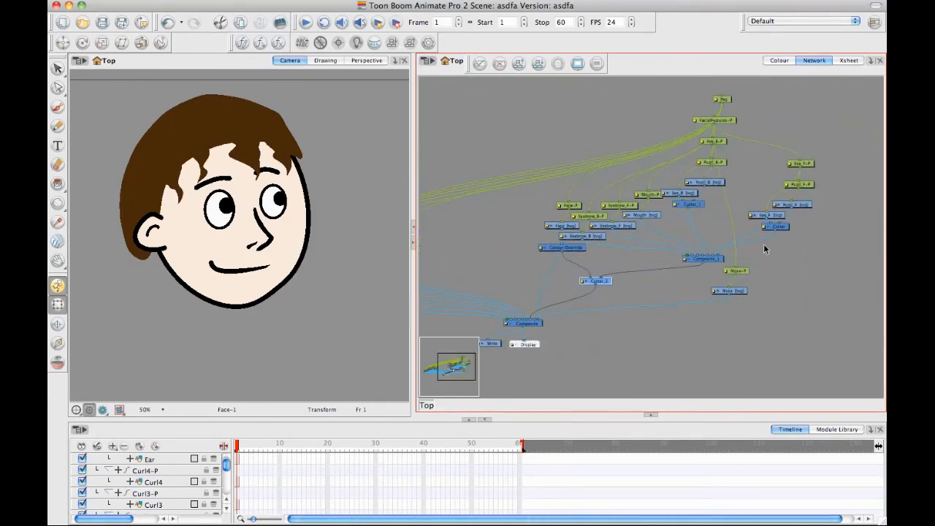
{"action": "left_click_drag", "start_coordinate": [762, 310], "coordinate": [494, 244]}
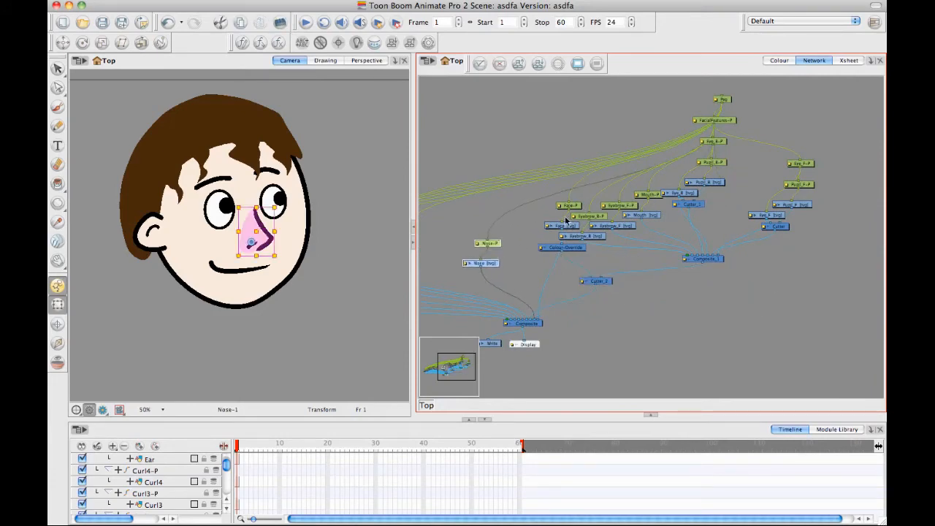
{"action": "left_click_drag", "start_coordinate": [636, 236], "coordinate": [749, 274]}
Move Peg and FacialFeatures-P closer to the centre of the network, and delete the connection between Peg and Curl2-P
{"action": "left_click_drag", "start_coordinate": [792, 100], "coordinate": [600, 92]}
{"action": "left_click", "coordinate": [717, 123]}
{"action": "left_click", "coordinate": [539, 181]}
{"action": "key", "text": "Delete"}
{"action": "left_click_drag", "start_coordinate": [467, 321], "coordinate": [477, 288]}
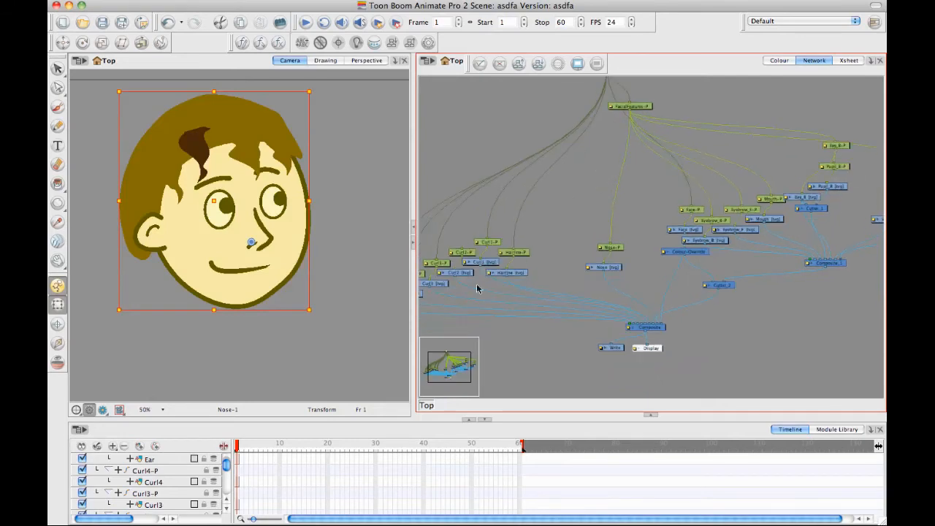
Collapse the Peg hierarchy in the Timeline and check the drawing at frames 60 and 8
{"action": "scroll", "coordinate": [226, 465], "scroll_direction": "up", "scroll_amount": 2}
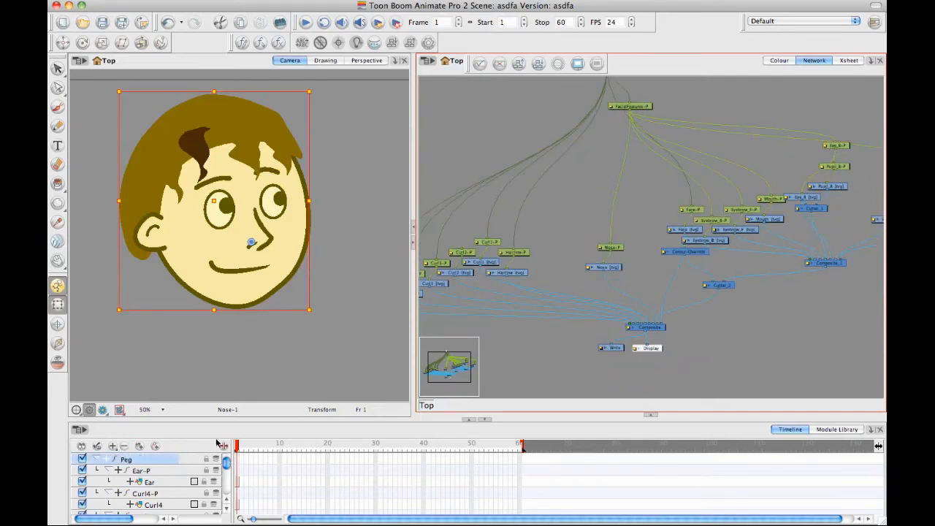
{"action": "left_click", "coordinate": [93, 458]}
{"action": "left_click", "coordinate": [95, 460]}
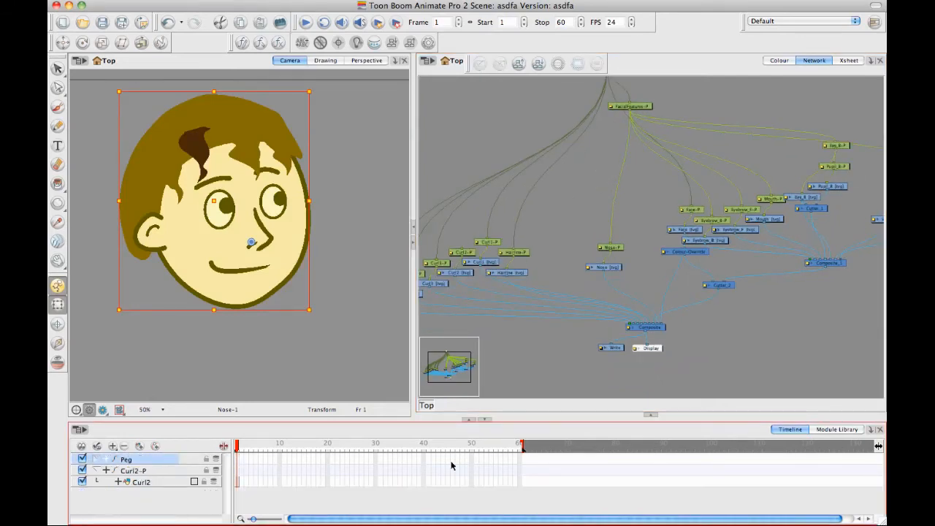
{"action": "left_click", "coordinate": [521, 457]}
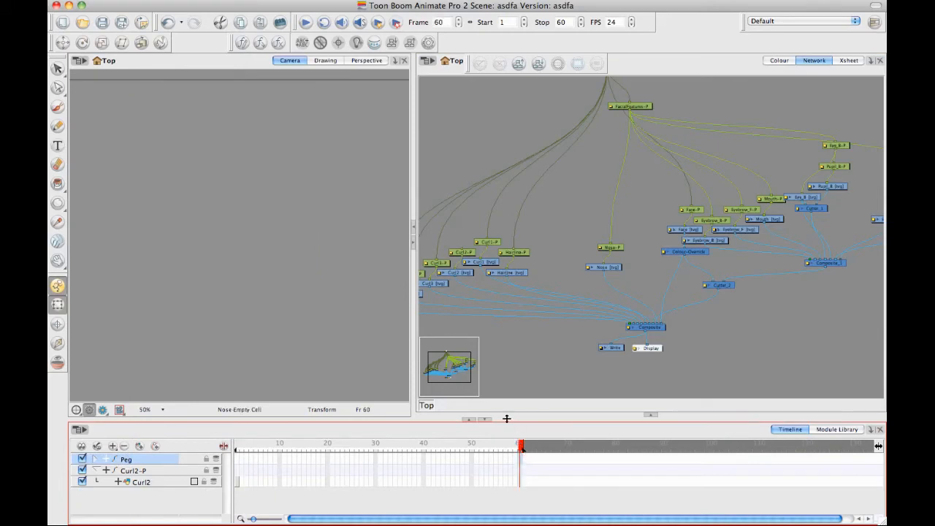
{"action": "left_click", "coordinate": [270, 484]}
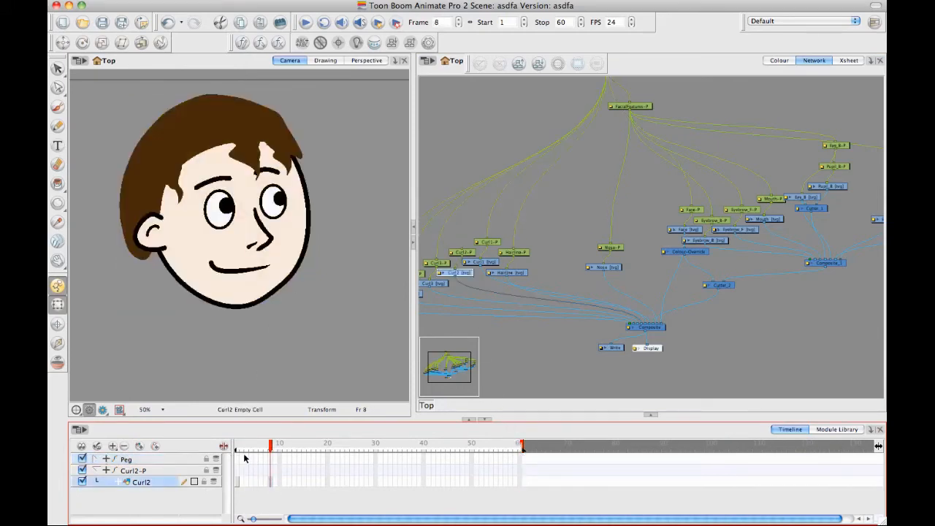
Set keyframes on the master Peg layer at frames 1 and 20
{"action": "left_click", "coordinate": [238, 460]}
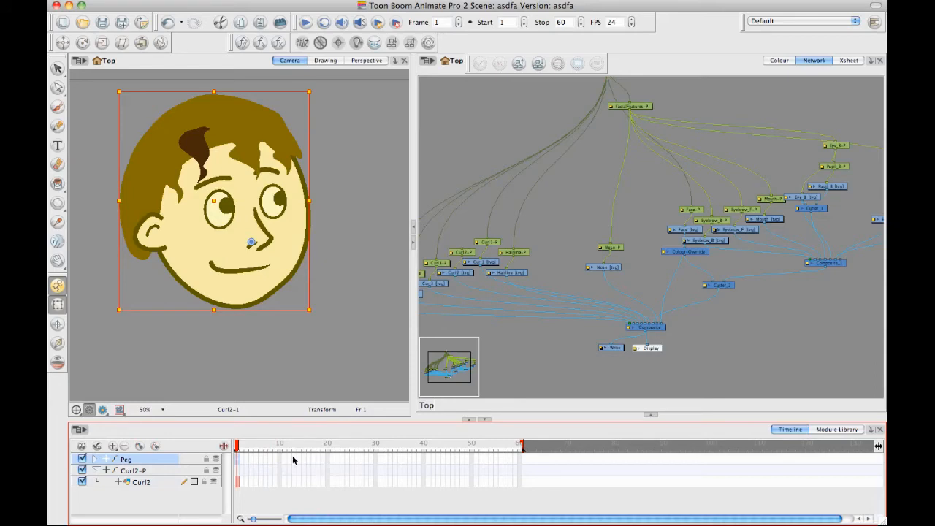
{"action": "left_click", "coordinate": [330, 459]}
{"action": "left_click", "coordinate": [349, 286]}
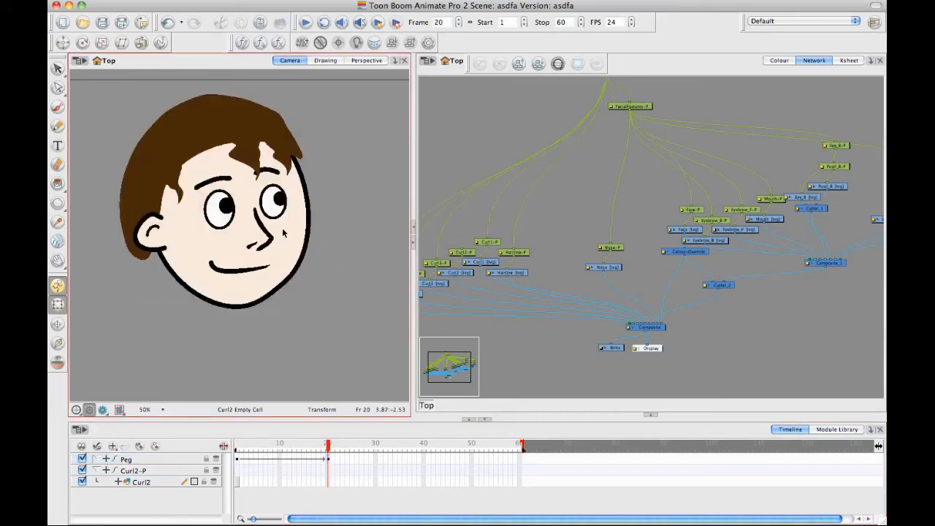
Widen the Camera view, and select the FacialFeatures-P peg by climbing the hierarchy from the nose drawing
{"action": "left_click", "coordinate": [265, 236]}
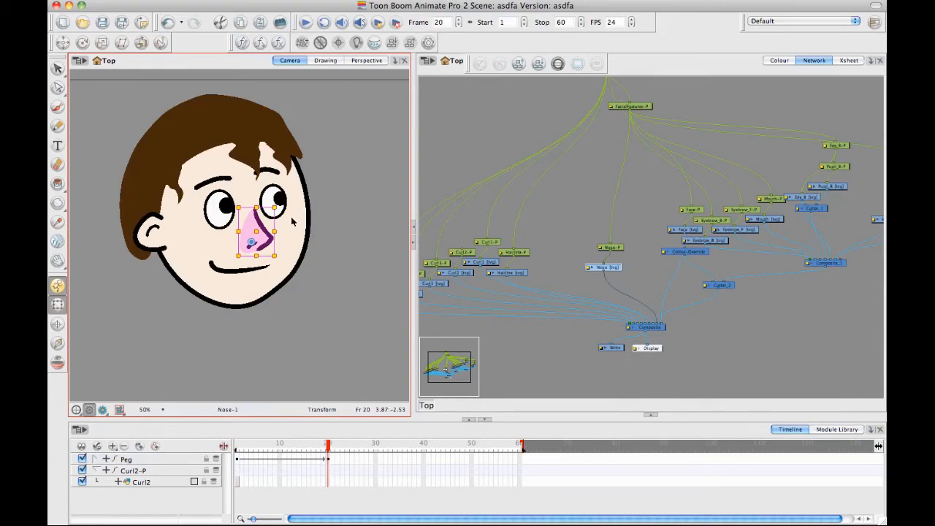
{"action": "left_click_drag", "start_coordinate": [315, 254], "coordinate": [334, 267]}
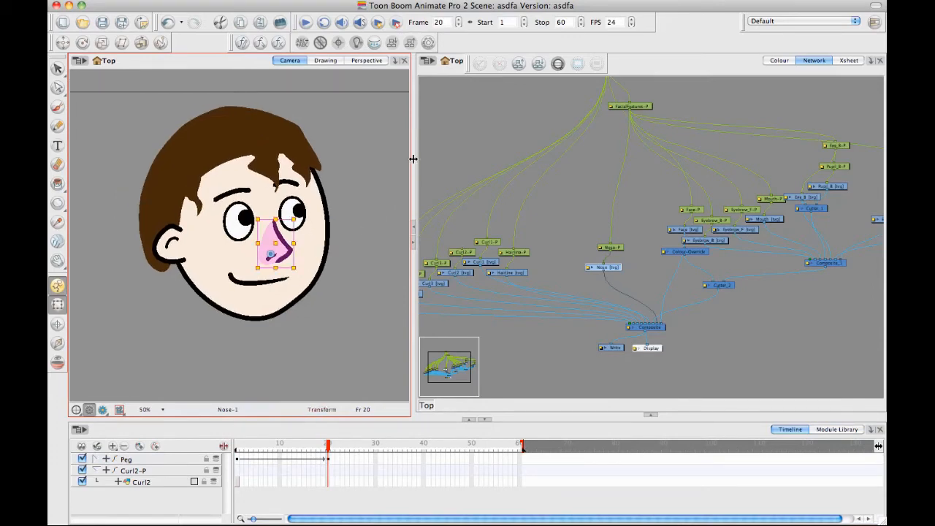
{"action": "left_click_drag", "start_coordinate": [414, 163], "coordinate": [492, 163]}
{"action": "left_click", "coordinate": [307, 250]}
{"action": "left_click", "coordinate": [307, 251]}
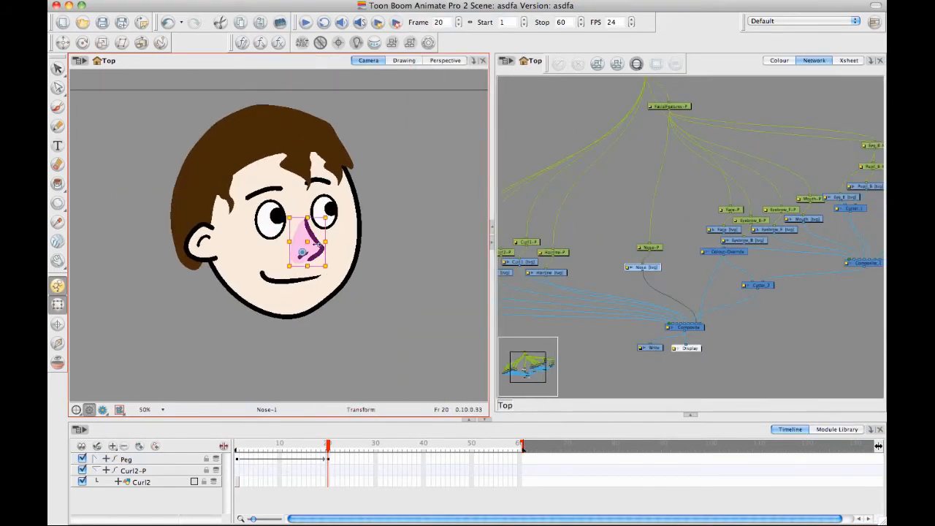
{"action": "key", "text": "b"}
{"action": "key", "text": "b"}
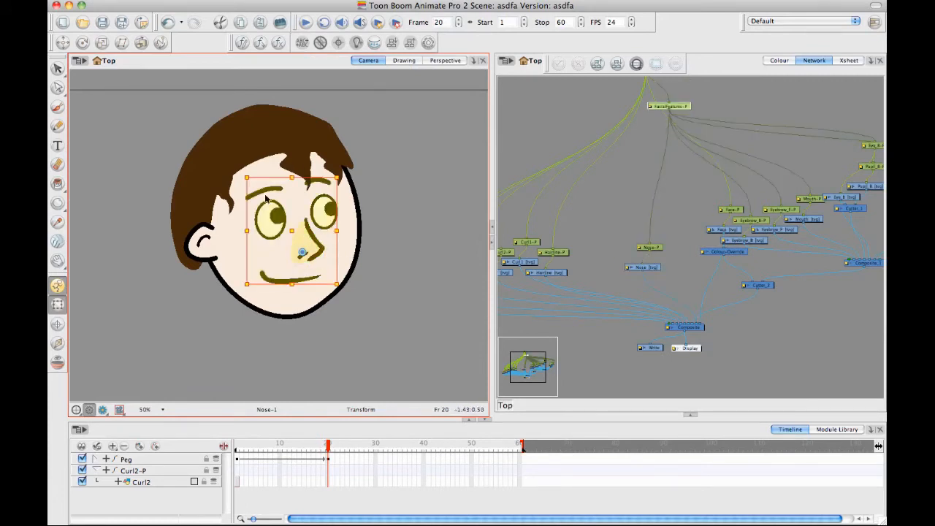
{"action": "left_click", "coordinate": [700, 328]}
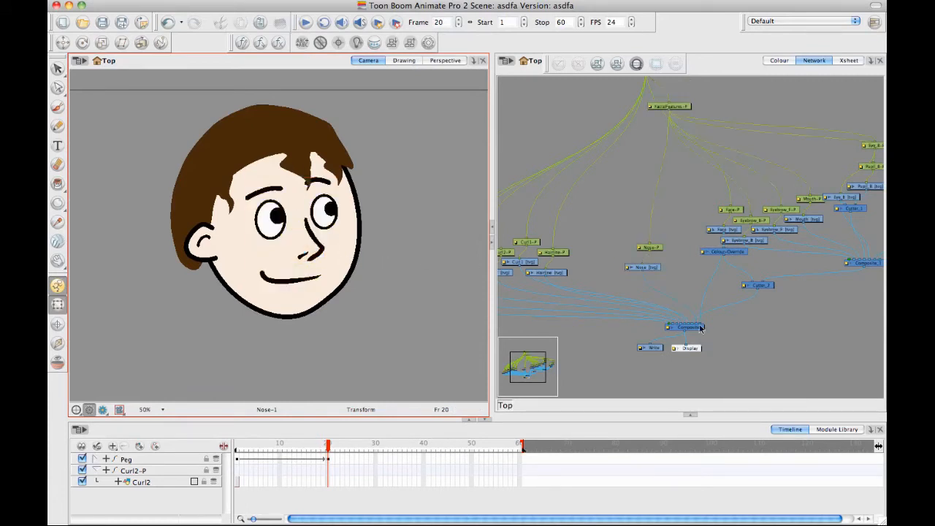
Show the Transform tool's properties, enable Peg Selection Mode, and check that the nose selects as its peg
{"action": "left_click", "coordinate": [692, 415]}
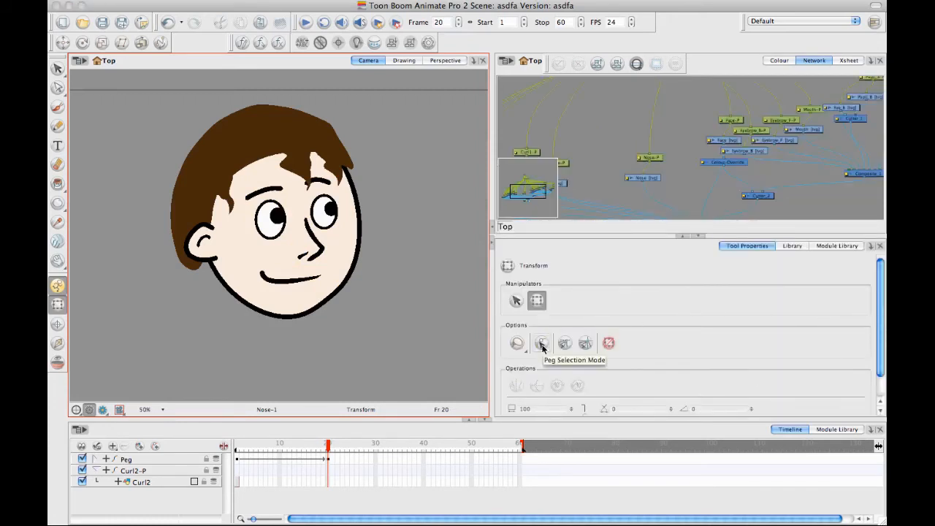
{"action": "left_click", "coordinate": [540, 344]}
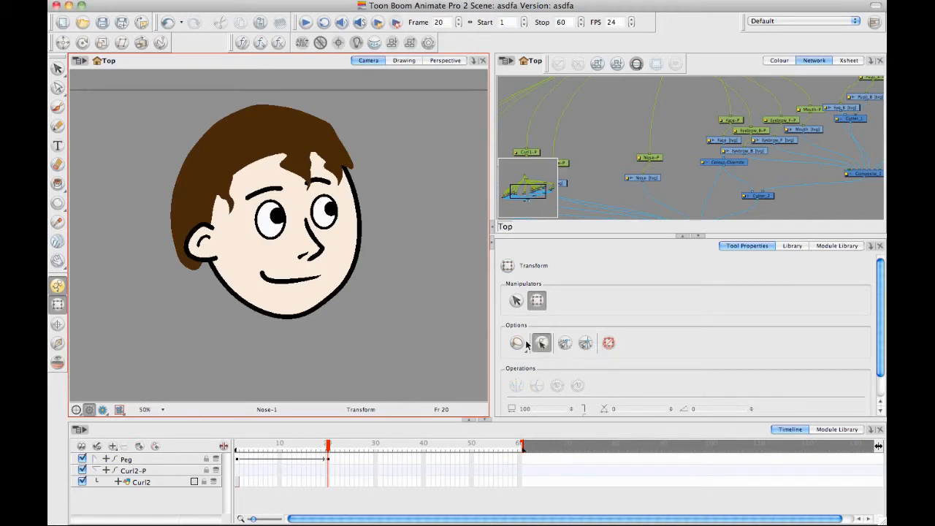
{"action": "left_click", "coordinate": [313, 250]}
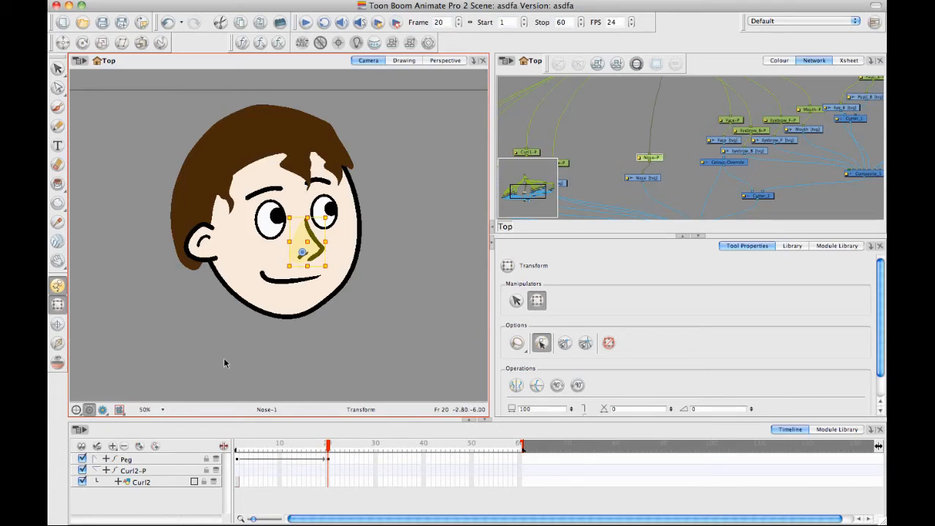
{"action": "left_click", "coordinate": [397, 273]}
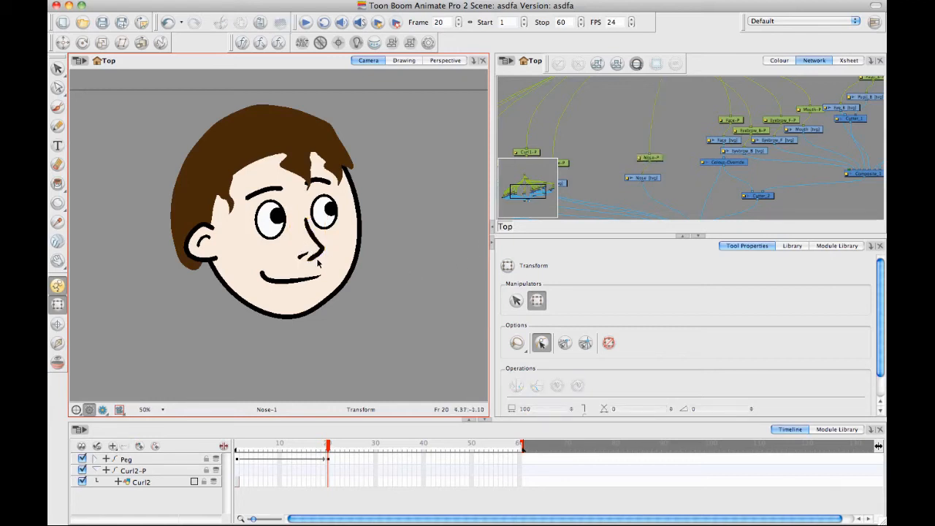
Turn off Peg Selection Mode, and select the FacialFeatures-P peg by stepping up twice from the nose drawing
{"action": "left_click", "coordinate": [547, 349]}
{"action": "left_click", "coordinate": [307, 249]}
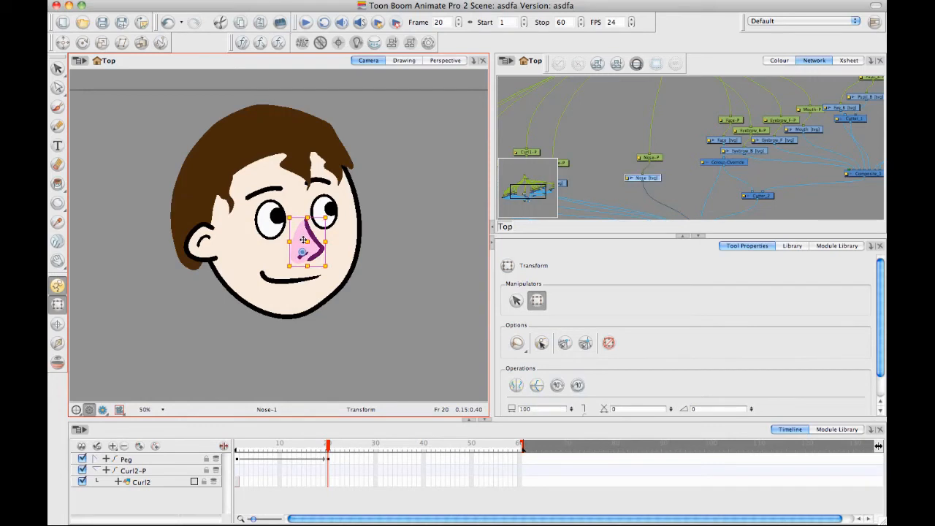
{"action": "key", "text": "b"}
{"action": "key", "text": "b"}
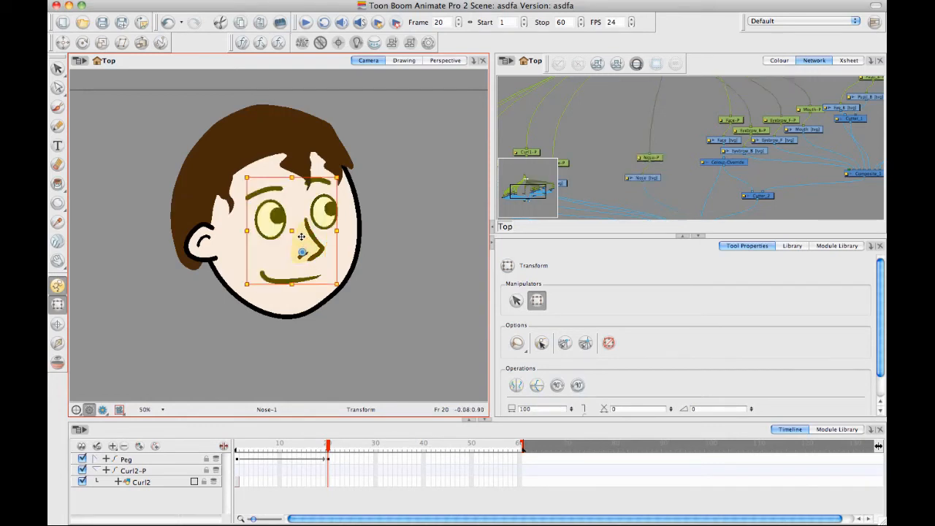
{"action": "left_click", "coordinate": [445, 328]}
Re-enable Peg Selection Mode, and move the parent peg of the nose so the facial features overlap the face's front edge at frame 20
{"action": "left_click", "coordinate": [542, 344]}
{"action": "left_click", "coordinate": [310, 248]}
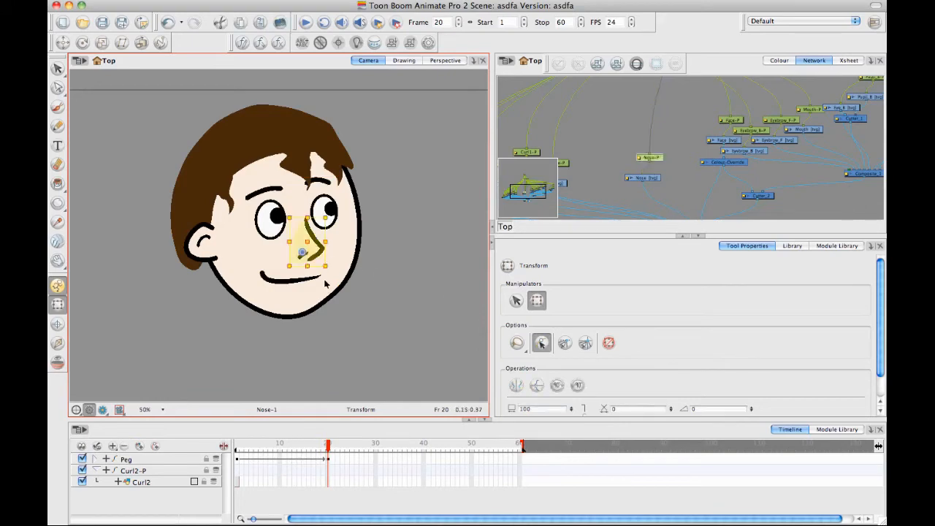
{"action": "key", "text": "b"}
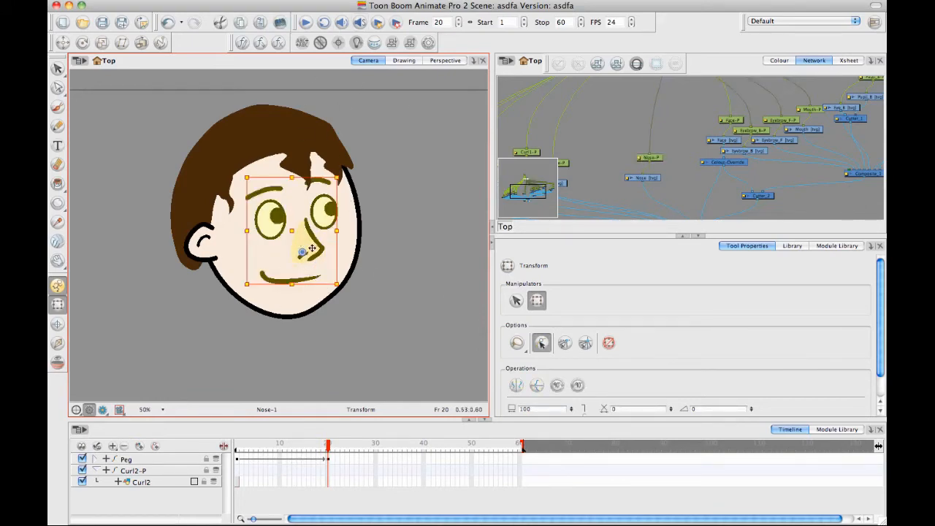
{"action": "left_click_drag", "start_coordinate": [310, 243], "coordinate": [358, 236]}
{"action": "left_click", "coordinate": [419, 176]}
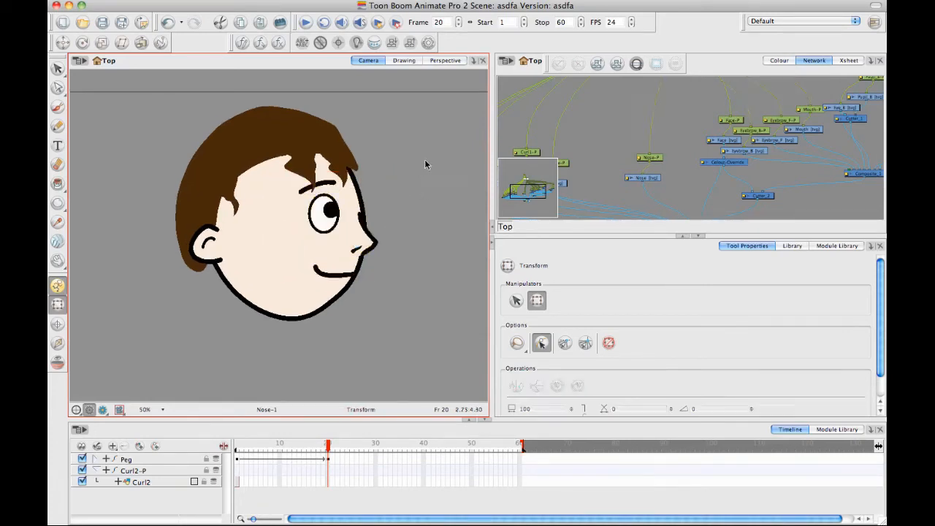
Move the ear forward from the back of the head onto the side of the face
{"action": "left_click", "coordinate": [211, 249]}
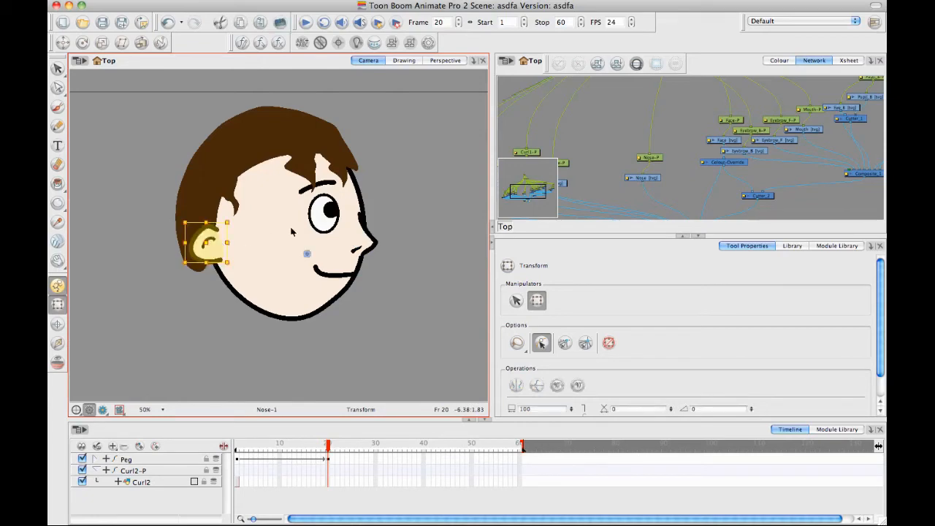
{"action": "left_click_drag", "start_coordinate": [209, 240], "coordinate": [247, 231]}
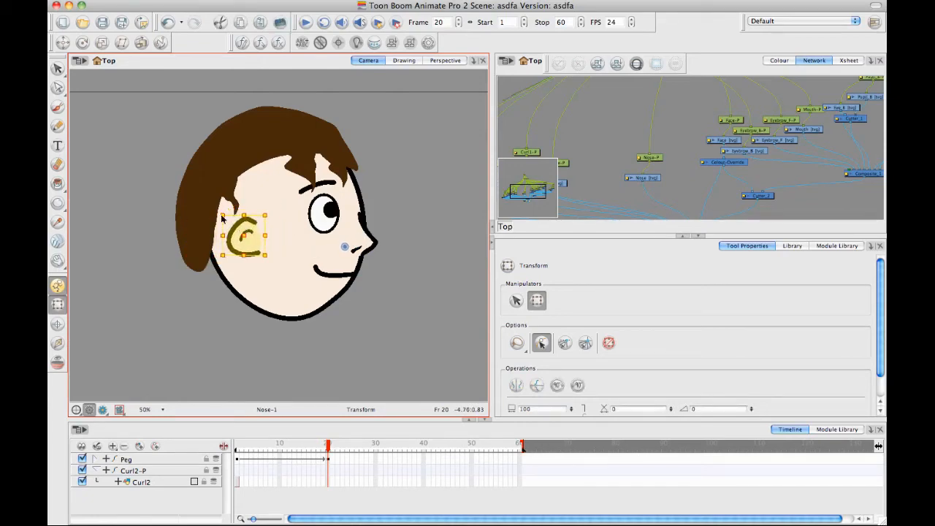
{"action": "left_click", "coordinate": [261, 187]}
Try shifting the hairline peg toward the front of the head, and undo the move
{"action": "left_click_drag", "start_coordinate": [201, 198], "coordinate": [236, 208]}
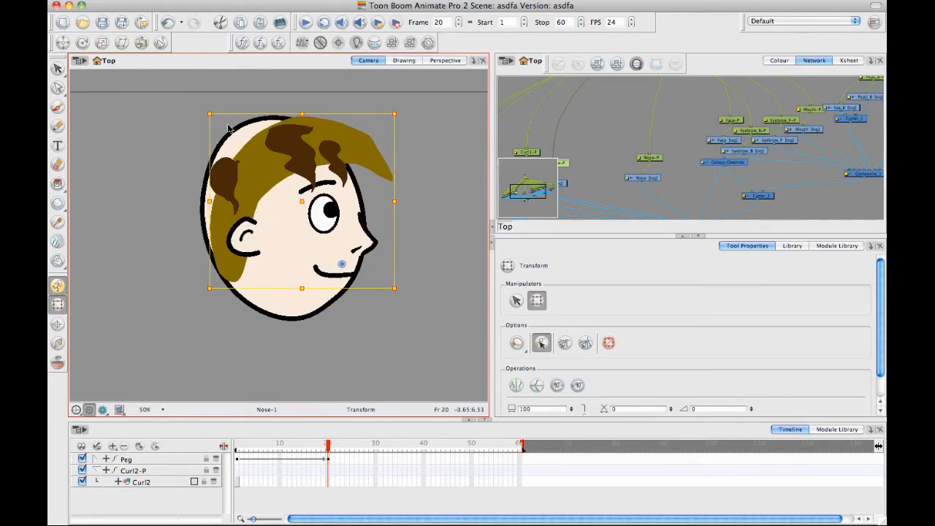
{"action": "key", "text": "ctrl+z"}
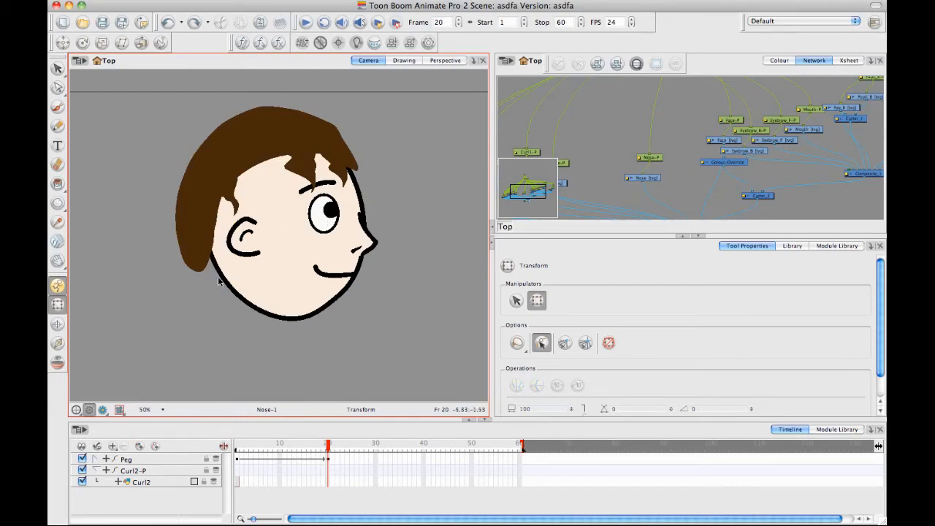
{"action": "left_click", "coordinate": [206, 228]}
{"action": "left_click", "coordinate": [58, 87]}
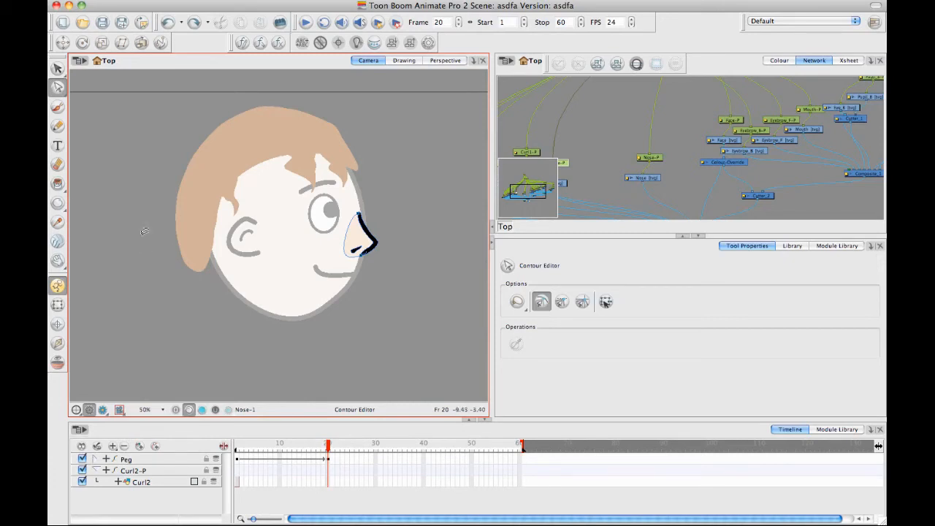
{"action": "left_click", "coordinate": [58, 304]}
{"action": "left_click", "coordinate": [126, 219]}
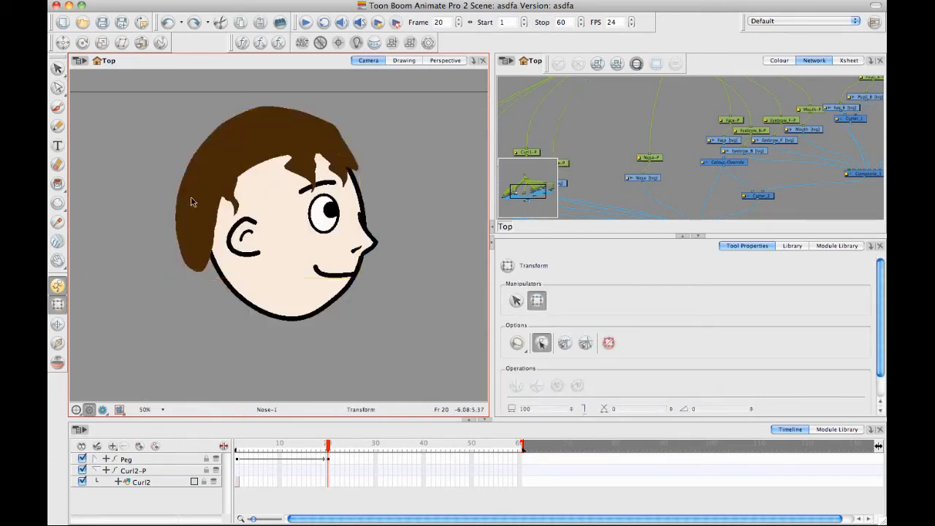
Turn off Peg Selection Mode, select the Hairline drawing, and display its contour points with the Contour Editor
{"action": "left_click", "coordinate": [197, 211]}
{"action": "left_click", "coordinate": [170, 233]}
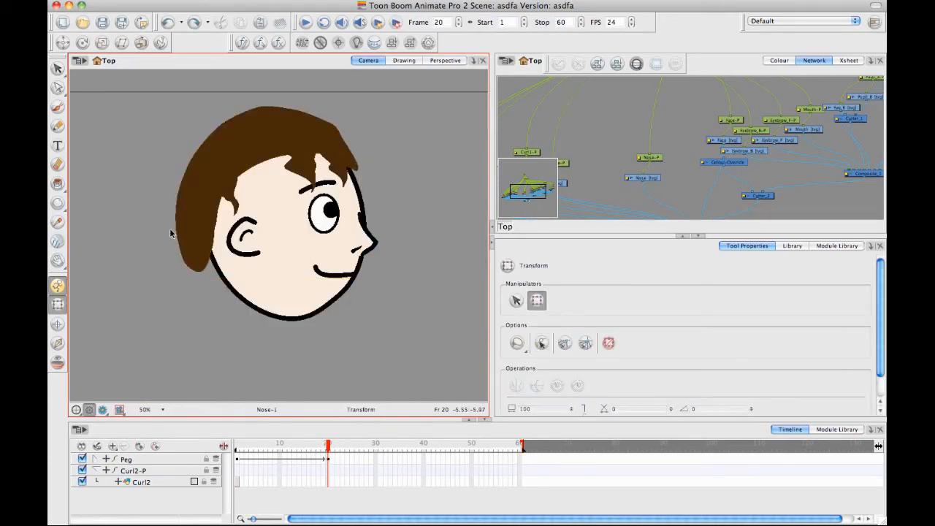
{"action": "left_click", "coordinate": [186, 182]}
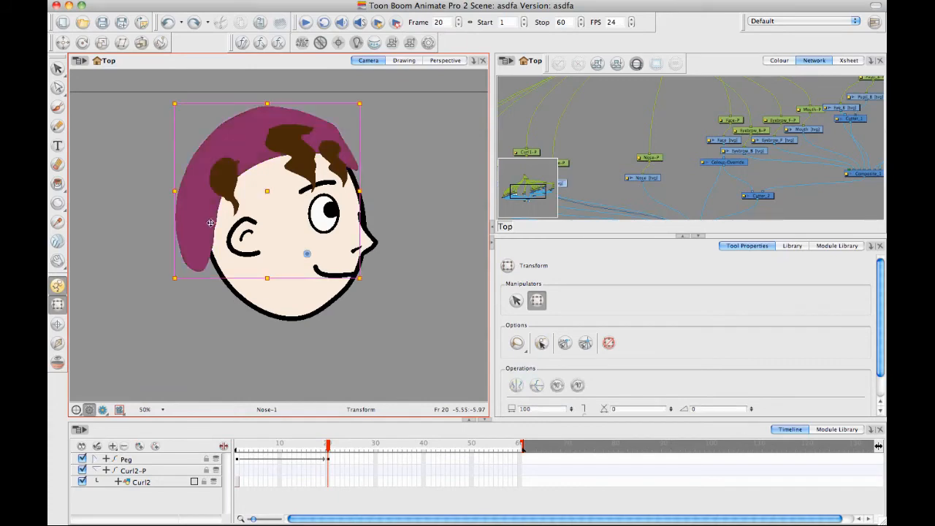
{"action": "left_click", "coordinate": [58, 68]}
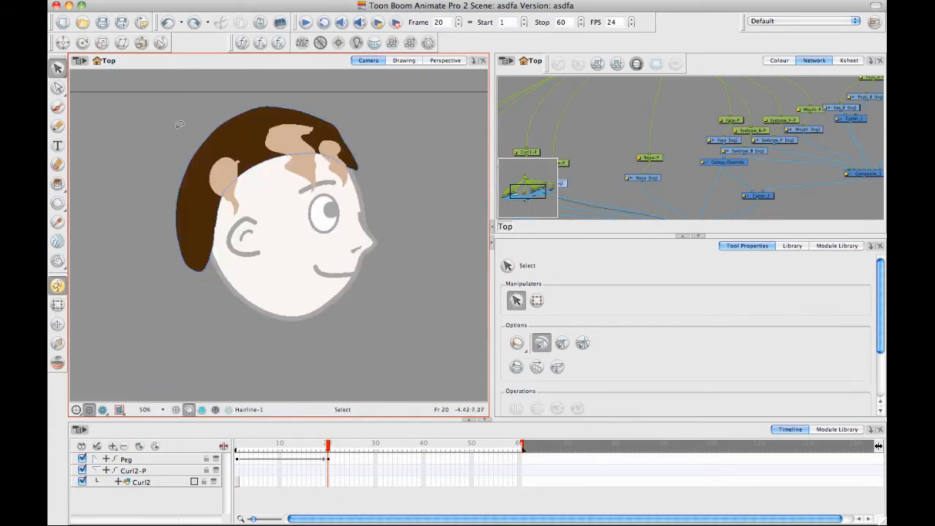
{"action": "left_click", "coordinate": [57, 87]}
{"action": "left_click", "coordinate": [183, 202]}
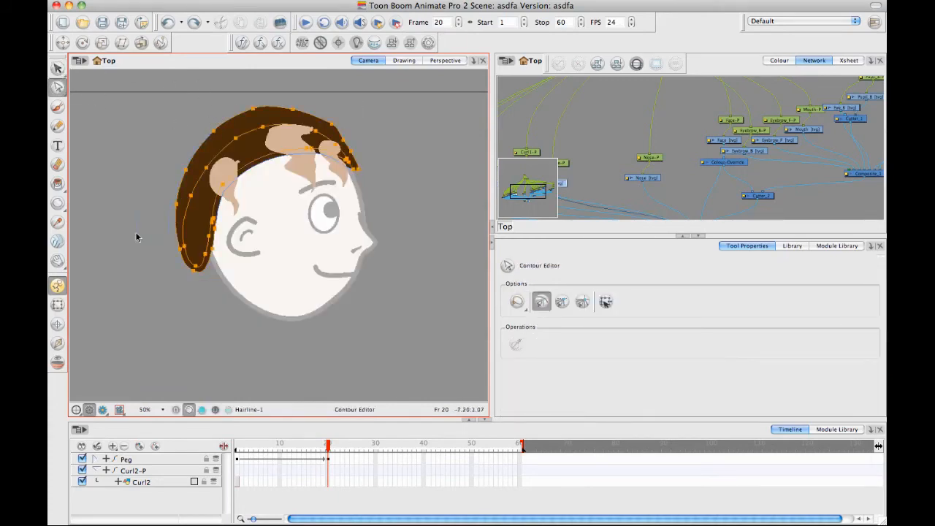
Reshape the Hairline contour outward at the back, top and front of the head to give the hair more volume
{"action": "left_click_drag", "start_coordinate": [178, 223], "coordinate": [135, 235]}
{"action": "left_click_drag", "start_coordinate": [196, 149], "coordinate": [142, 124]}
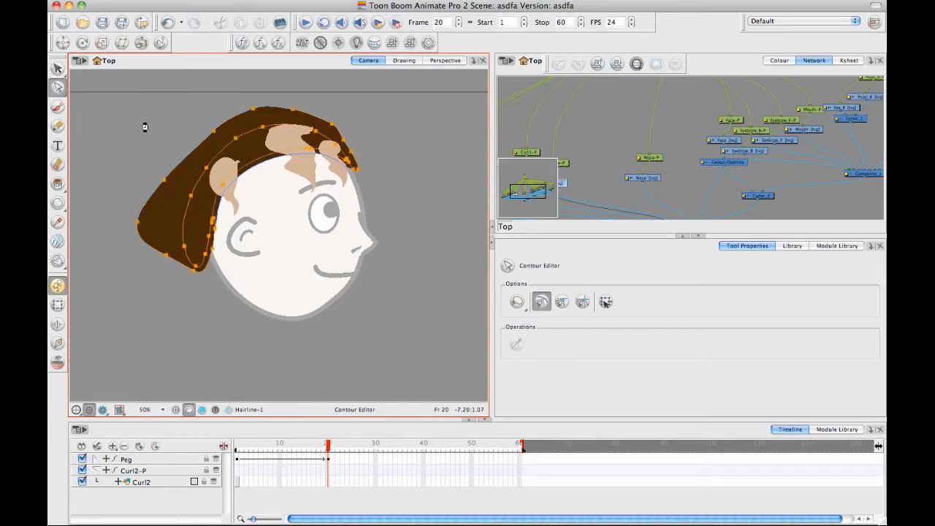
{"action": "left_click", "coordinate": [297, 96]}
{"action": "left_click_drag", "start_coordinate": [303, 109], "coordinate": [320, 82]}
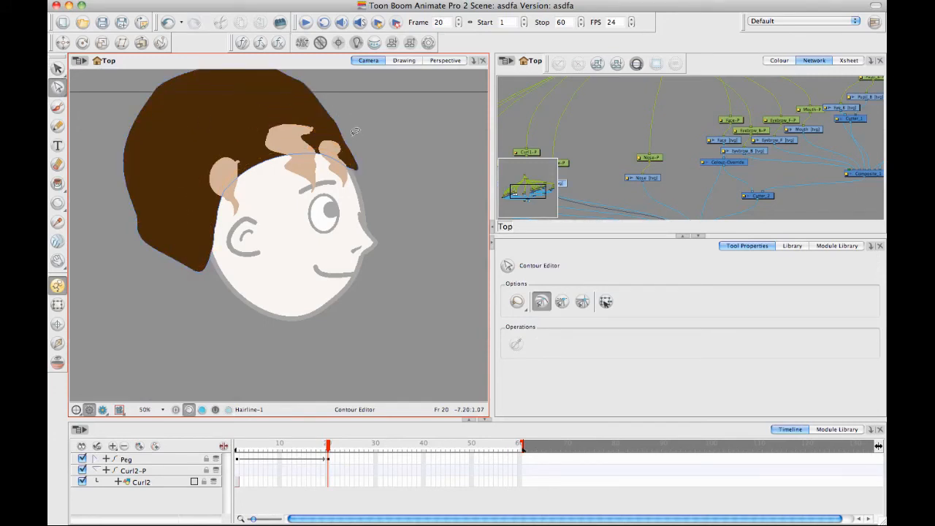
{"action": "left_click_drag", "start_coordinate": [341, 125], "coordinate": [372, 143]}
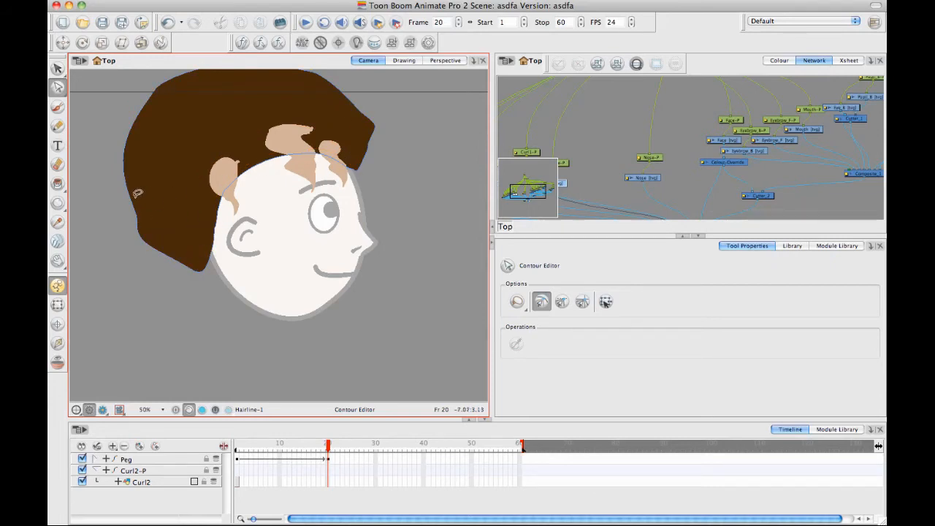
{"action": "left_click_drag", "start_coordinate": [135, 217], "coordinate": [115, 211]}
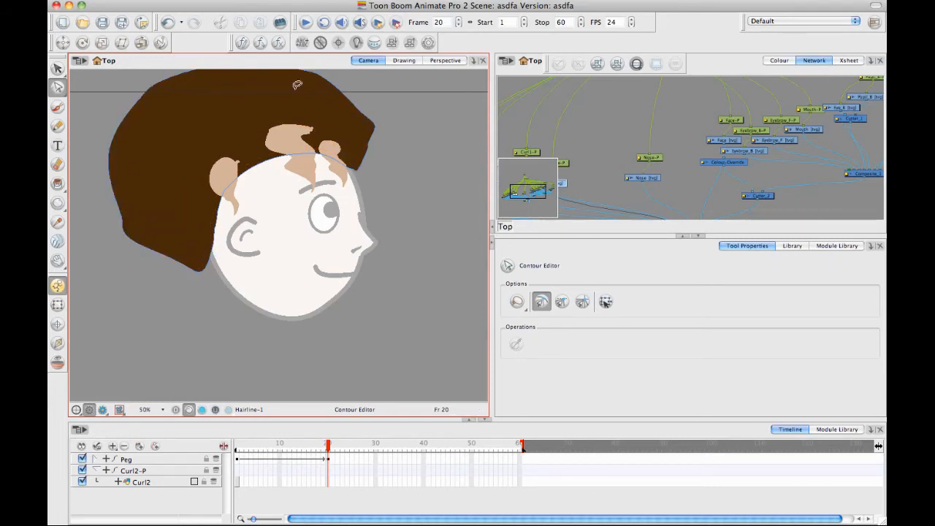
Enlarge the Network view, and space the Face-P, Face, Colour-Override, Hairline-P and Hairline modules away from their neighbours
{"action": "left_click", "coordinate": [699, 236]}
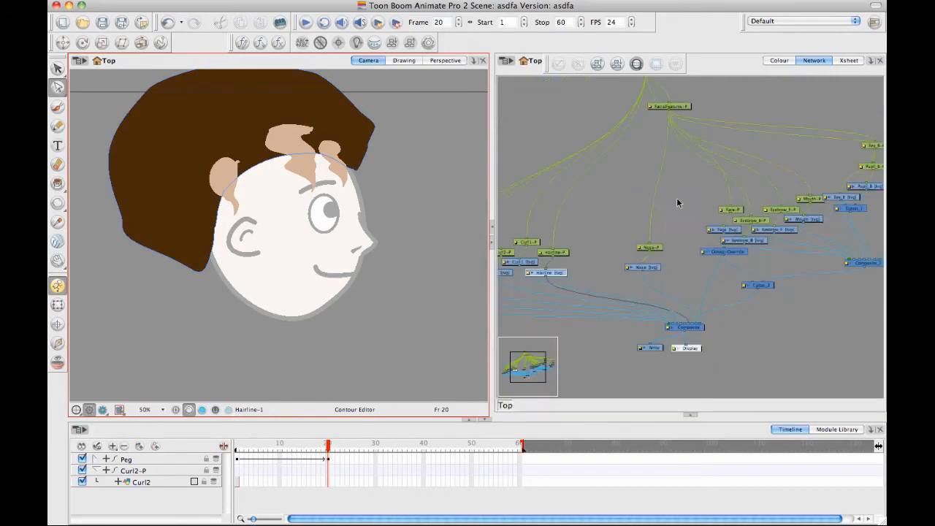
{"action": "key", "text": "space"}
{"action": "left_click_drag", "start_coordinate": [620, 204], "coordinate": [710, 123]}
{"action": "left_click_drag", "start_coordinate": [647, 203], "coordinate": [610, 117]}
{"action": "key", "text": "space"}
{"action": "key", "text": "space"}
{"action": "left_click_drag", "start_coordinate": [843, 176], "coordinate": [760, 191]}
{"action": "key", "text": "space"}
{"action": "mouse_move", "coordinate": [811, 166]}
{"action": "left_mouse_down"}
{"action": "mouse_move", "coordinate": [738, 173]}
{"action": "mouse_move", "coordinate": [818, 174]}
{"action": "left_mouse_up"}
{"action": "left_click_drag", "start_coordinate": [625, 136], "coordinate": [602, 180]}
{"action": "left_click_drag", "start_coordinate": [636, 176], "coordinate": [613, 179]}
{"action": "left_click_drag", "start_coordinate": [650, 152], "coordinate": [601, 141]}
{"action": "left_click_drag", "start_coordinate": [661, 130], "coordinate": [594, 109]}
{"action": "left_click_drag", "start_coordinate": [661, 151], "coordinate": [770, 169]}
{"action": "scroll", "coordinate": [697, 166], "scroll_direction": "up", "scroll_amount": 1}
{"action": "scroll", "coordinate": [699, 161], "scroll_direction": "left", "scroll_amount": 2}
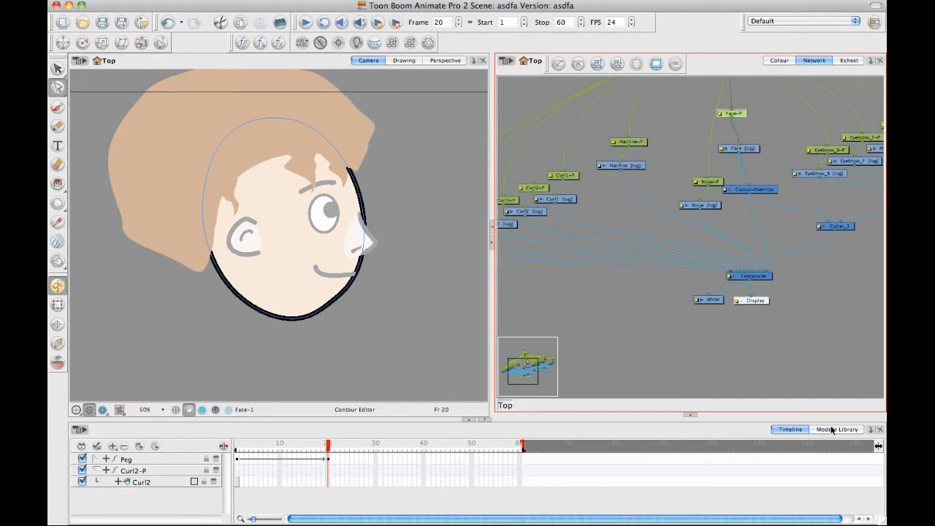
Disconnect the Hairline drawing from the main Composite, and connect it to Composite_1 so that the face masks the hair
{"action": "left_click_drag", "start_coordinate": [724, 276], "coordinate": [609, 330]}
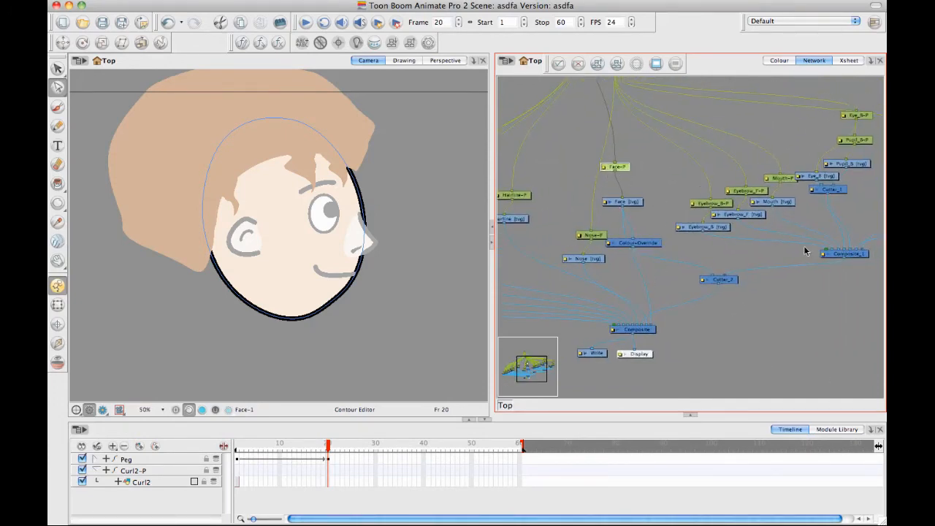
{"action": "scroll", "coordinate": [643, 270], "scroll_direction": "left", "scroll_amount": 3}
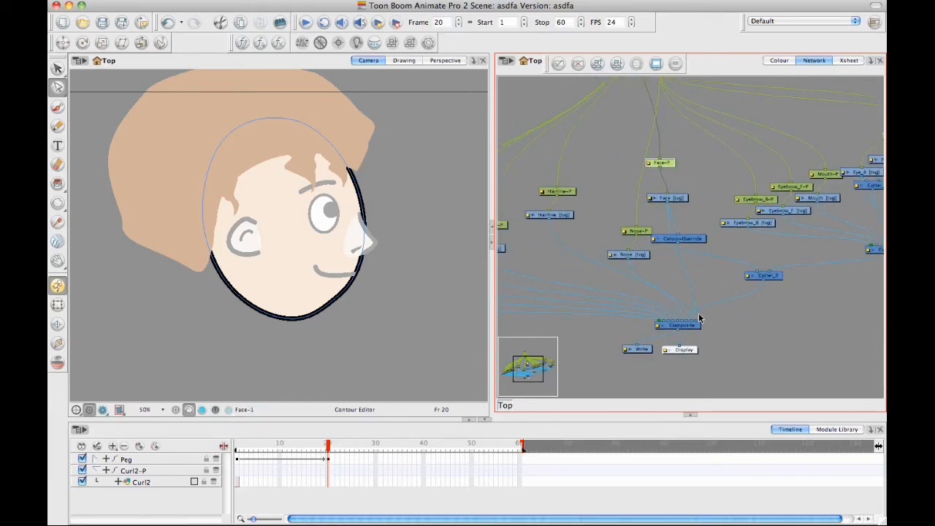
{"action": "mouse_move", "coordinate": [630, 260]}
{"action": "left_mouse_down"}
{"action": "mouse_move", "coordinate": [665, 286]}
{"action": "mouse_move", "coordinate": [686, 327]}
{"action": "left_mouse_up"}
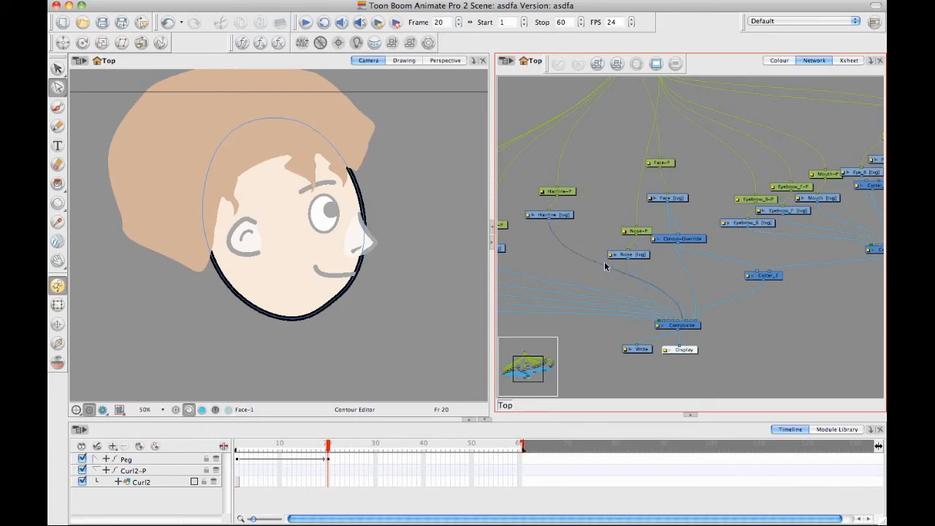
{"action": "left_click_drag", "start_coordinate": [549, 218], "coordinate": [869, 249]}
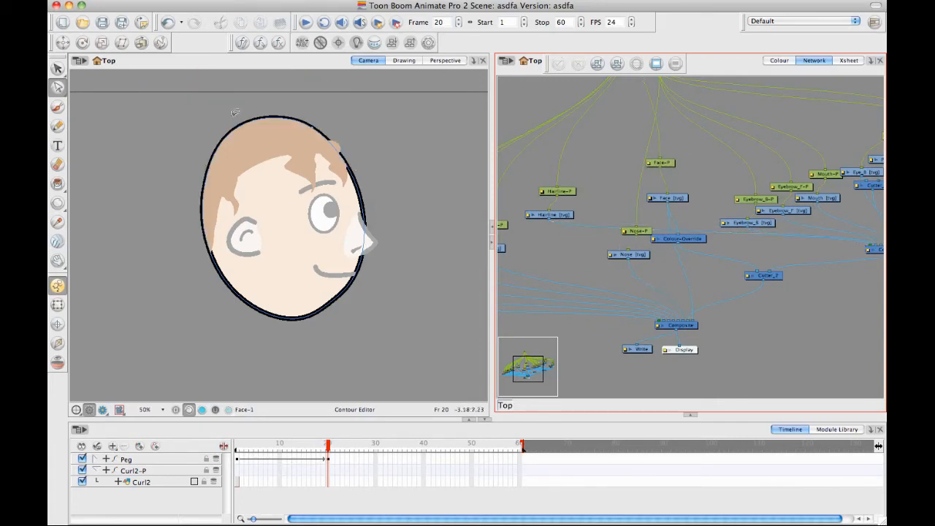
Switch to the Transform tool and shift the Hairline drawing toward the front of the head so the hair reaches behind the ear
{"action": "key", "text": "space"}
{"action": "left_click_drag", "start_coordinate": [374, 147], "coordinate": [338, 165]}
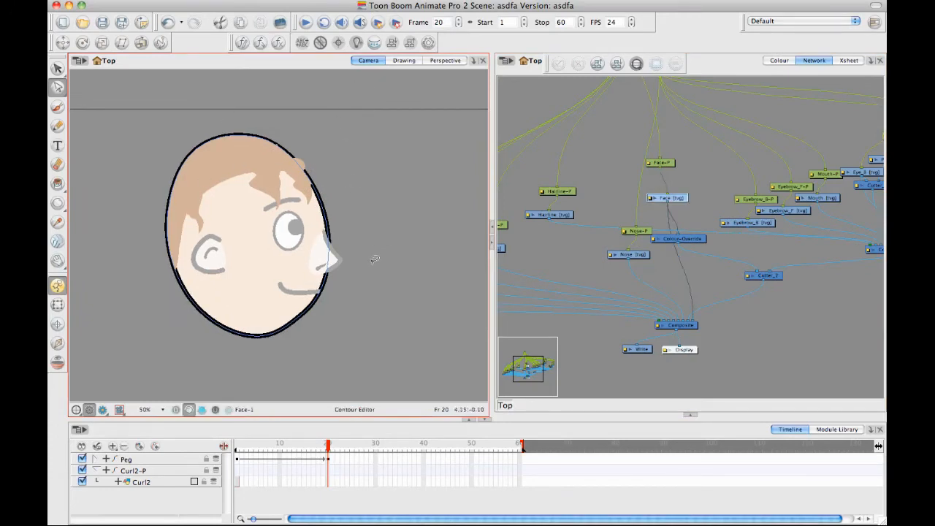
{"action": "left_click_drag", "start_coordinate": [332, 237], "coordinate": [337, 221]}
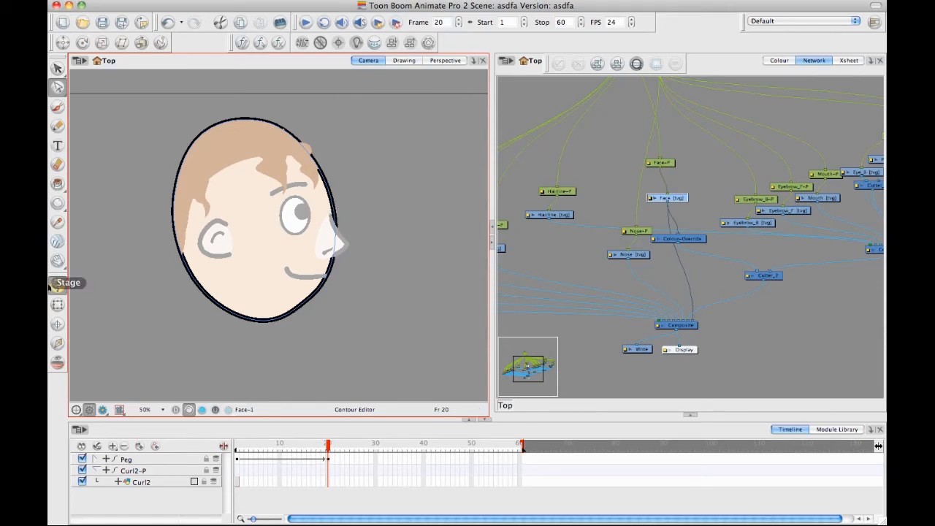
{"action": "left_click", "coordinate": [58, 305]}
{"action": "left_click", "coordinate": [428, 146]}
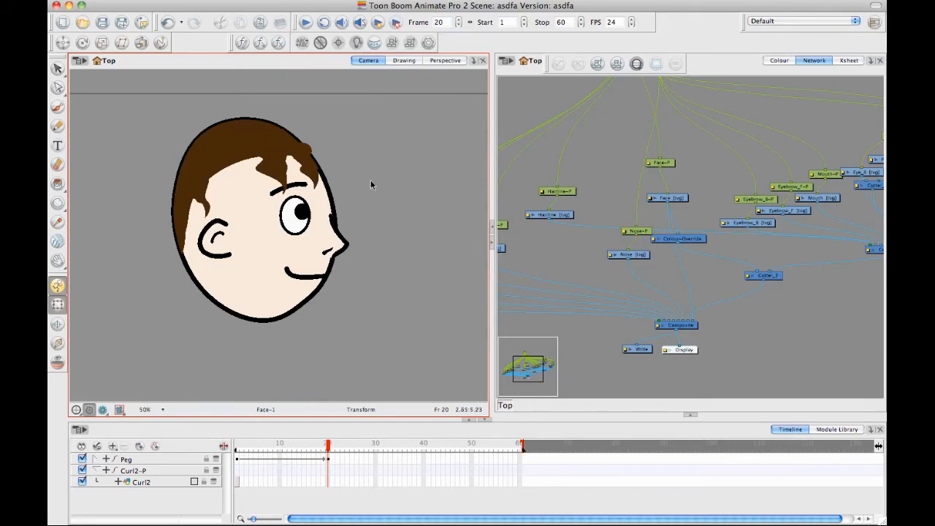
{"action": "left_click_drag", "start_coordinate": [323, 159], "coordinate": [334, 159]}
{"action": "key", "text": "2"}
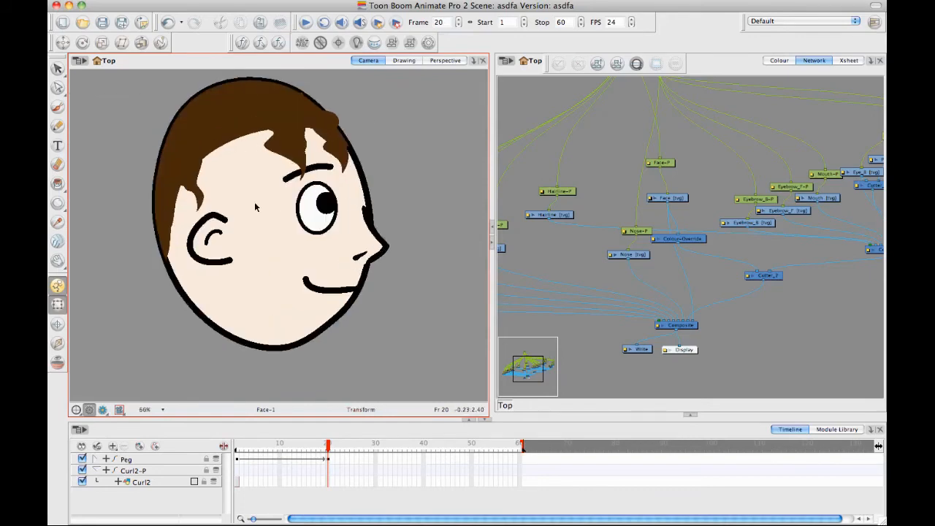
{"action": "left_click", "coordinate": [184, 210]}
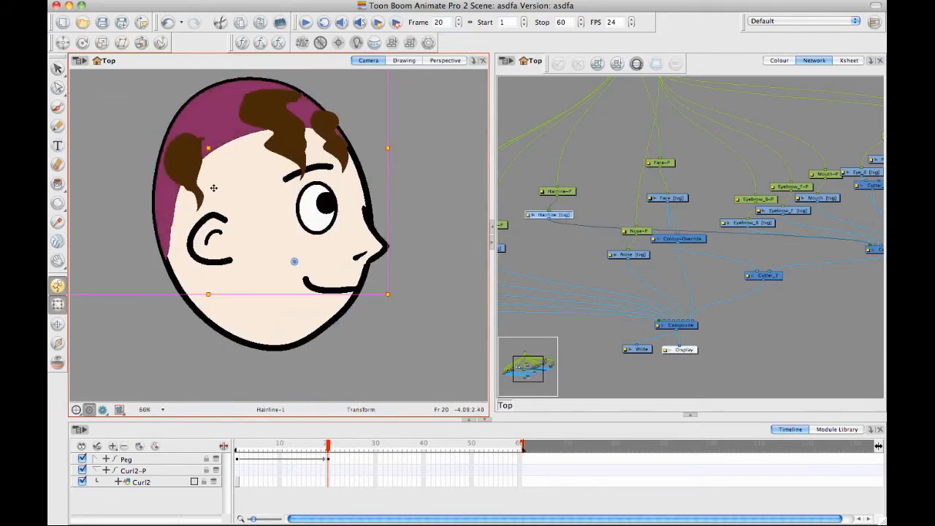
{"action": "left_click_drag", "start_coordinate": [167, 193], "coordinate": [209, 187]}
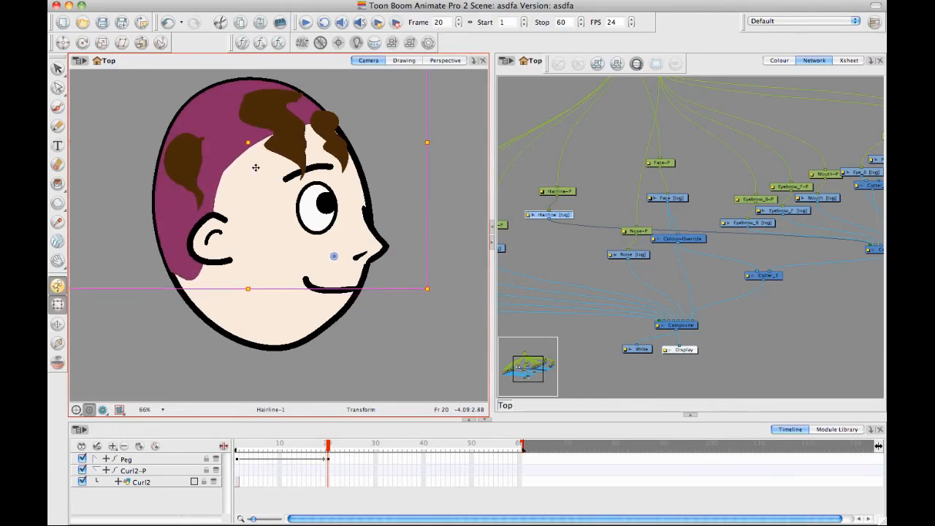
{"action": "left_click", "coordinate": [381, 157]}
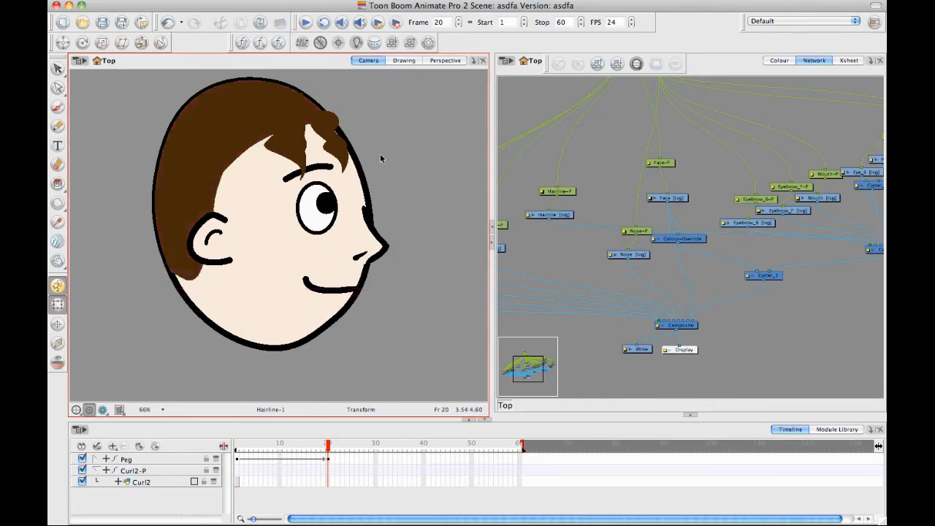
Return to frame 1, select the Curl2 hair piece, and collapse its Curl2-P layer in the timeline
{"action": "left_click", "coordinate": [288, 150]}
{"action": "left_click_drag", "start_coordinate": [325, 449], "coordinate": [175, 448]}
{"action": "left_click", "coordinate": [229, 146]}
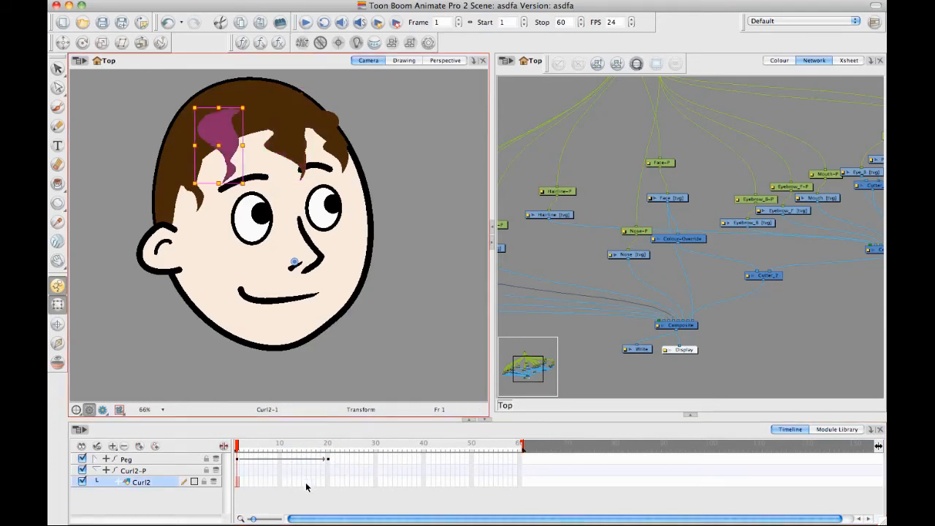
{"action": "left_click", "coordinate": [95, 471]}
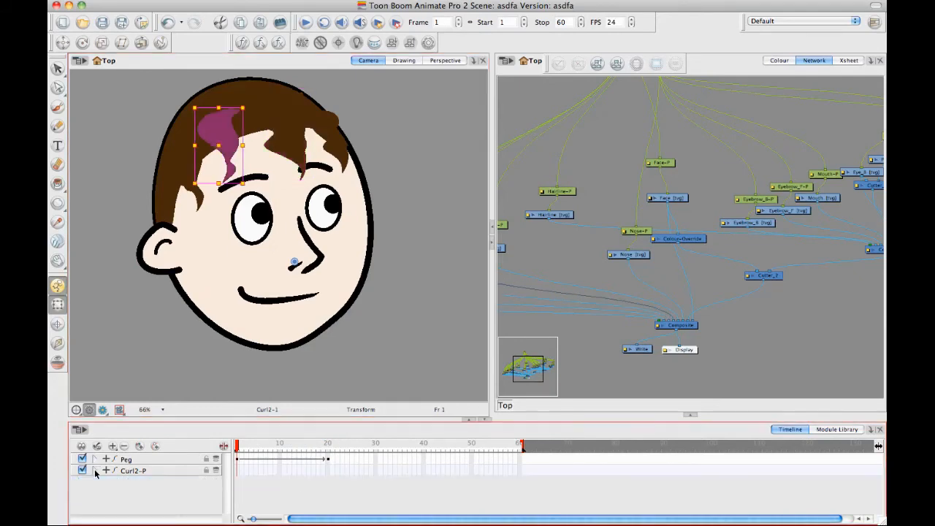
Select the Curl2-P peg and connect it under the master Peg in the Network view
{"action": "left_click", "coordinate": [516, 471]}
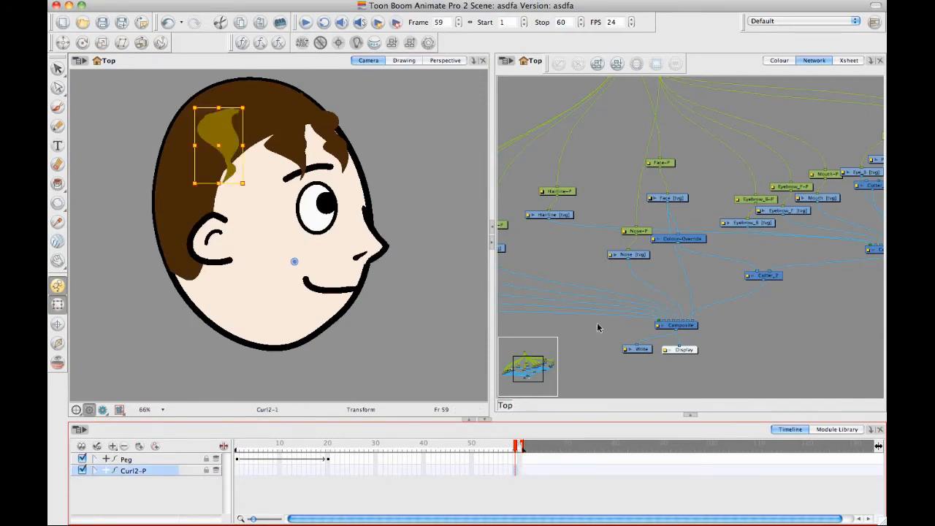
{"action": "left_click", "coordinate": [136, 484]}
{"action": "left_click", "coordinate": [151, 469]}
{"action": "left_click_drag", "start_coordinate": [719, 163], "coordinate": [737, 176]}
{"action": "left_click_drag", "start_coordinate": [589, 227], "coordinate": [751, 214]}
{"action": "left_click_drag", "start_coordinate": [693, 163], "coordinate": [724, 224]}
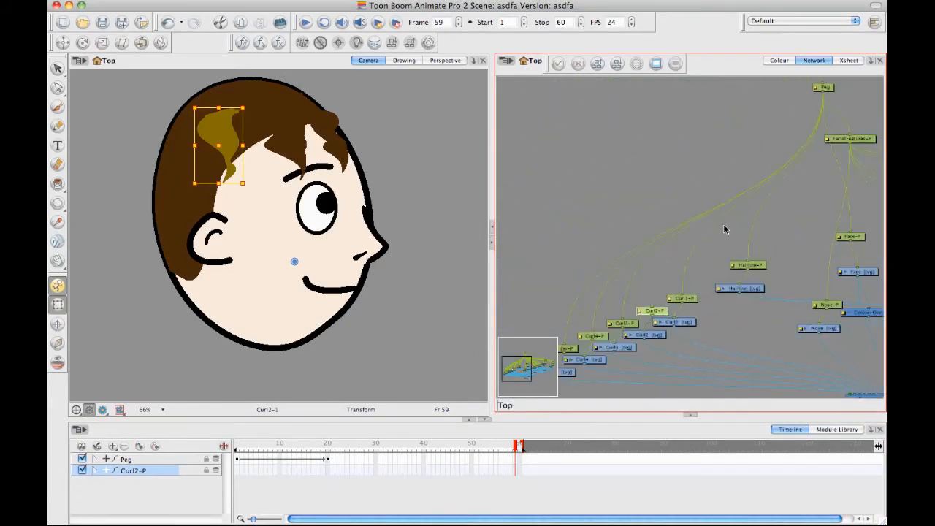
{"action": "left_click_drag", "start_coordinate": [829, 91], "coordinate": [658, 310]}
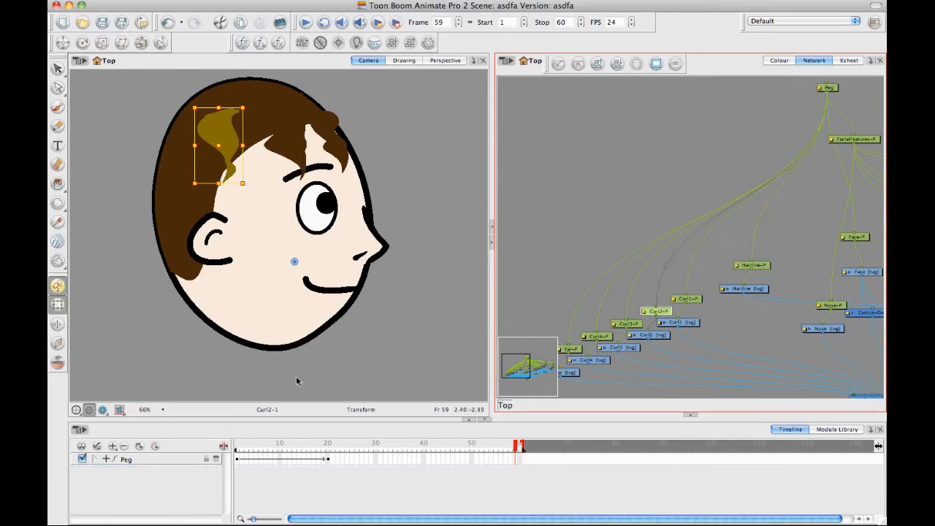
At frame 20, move Curl2 down toward the temple, Curl3 forward over the forehead, and Curl4 slightly forward
{"action": "left_click", "coordinate": [314, 230]}
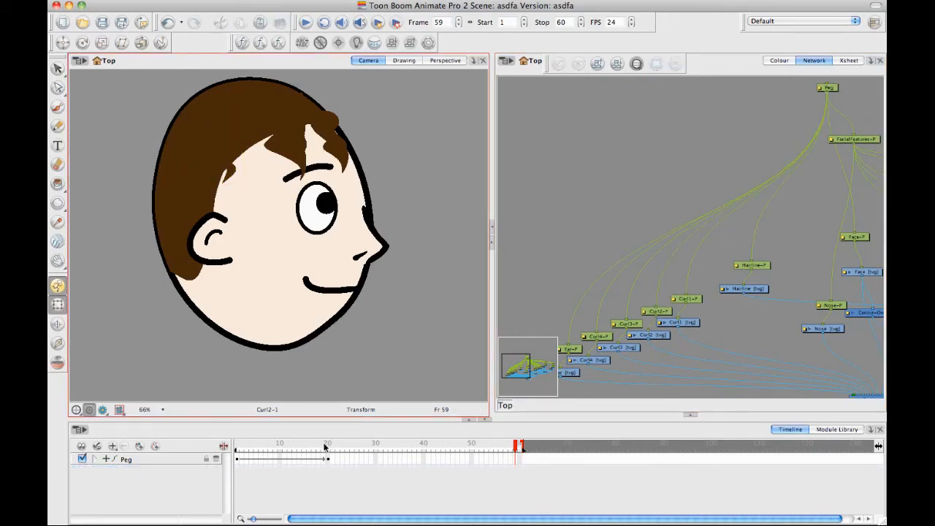
{"action": "mouse_move", "coordinate": [326, 446]}
{"action": "left_mouse_down"}
{"action": "mouse_move", "coordinate": [201, 449]}
{"action": "mouse_move", "coordinate": [306, 444]}
{"action": "mouse_move", "coordinate": [328, 453]}
{"action": "mouse_move", "coordinate": [235, 451]}
{"action": "mouse_move", "coordinate": [333, 445]}
{"action": "left_mouse_up"}
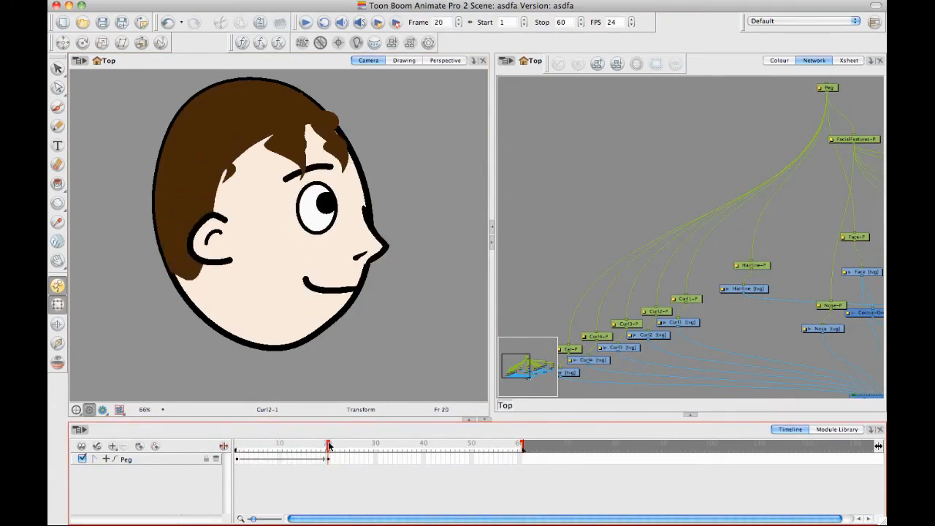
{"action": "left_click", "coordinate": [211, 128]}
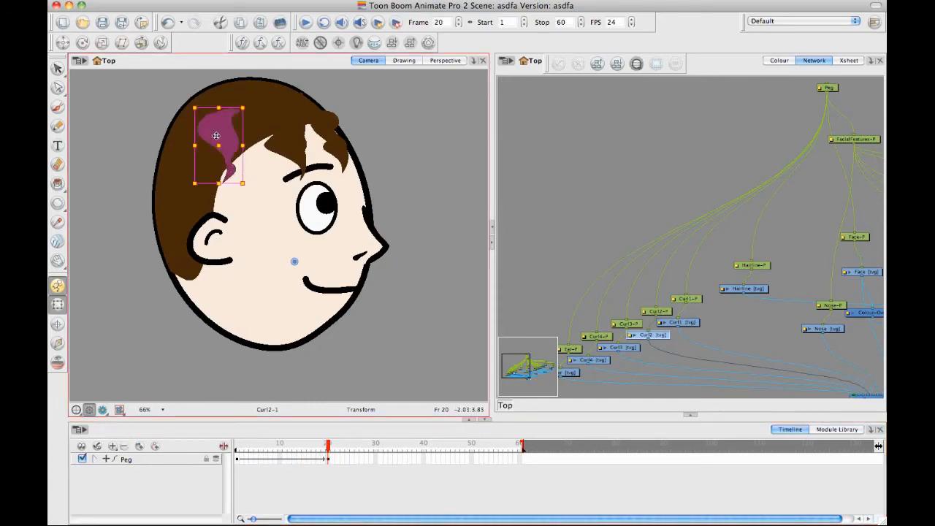
{"action": "left_click_drag", "start_coordinate": [217, 136], "coordinate": [230, 168]}
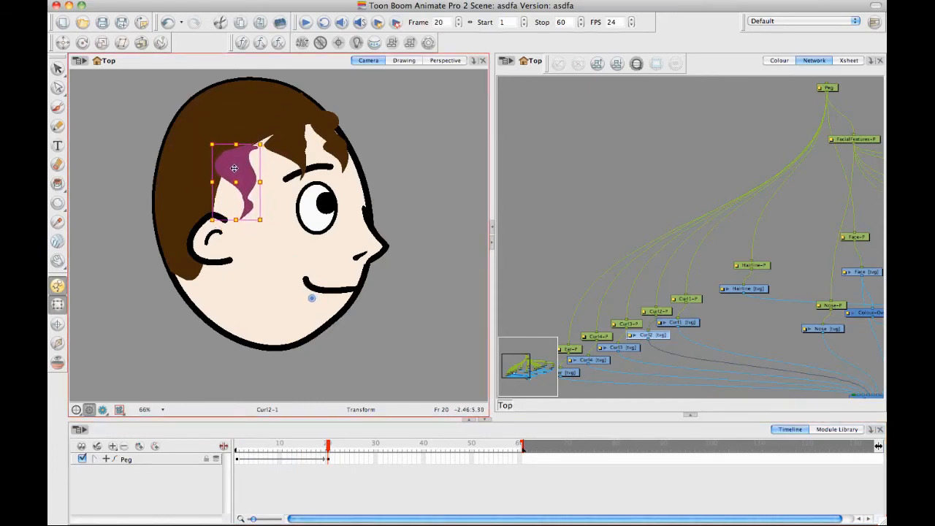
{"action": "left_click", "coordinate": [294, 140]}
{"action": "left_click_drag", "start_coordinate": [285, 141], "coordinate": [307, 153]}
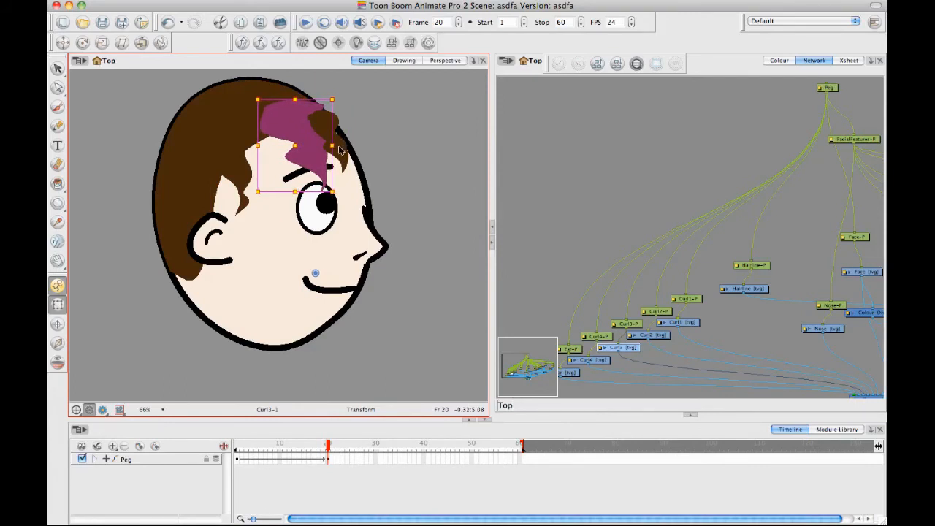
{"action": "left_click", "coordinate": [338, 150]}
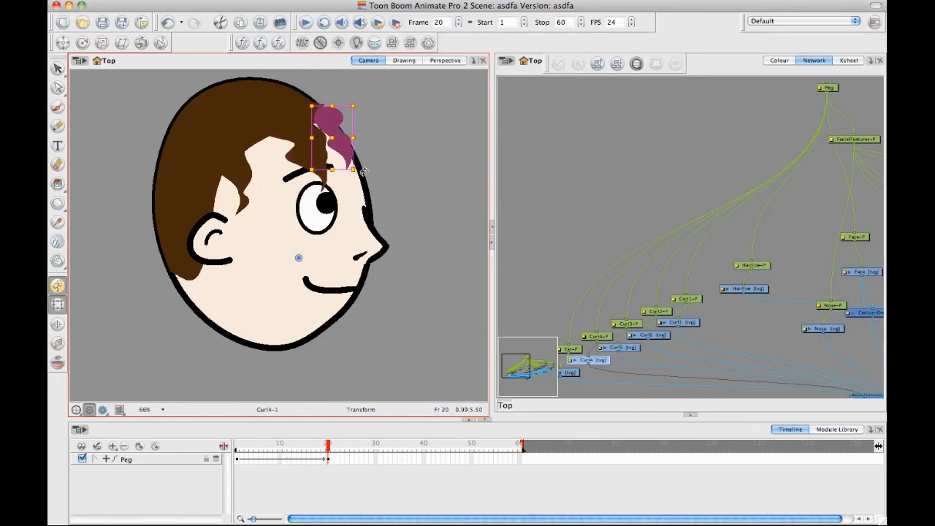
Try to rotate the Curl4 hair piece at the forehead, and undo the rotation
{"action": "mouse_move", "coordinate": [364, 172]}
{"action": "left_mouse_down"}
{"action": "mouse_move", "coordinate": [379, 162]}
{"action": "mouse_move", "coordinate": [368, 161]}
{"action": "left_mouse_up"}
{"action": "key", "text": "super+z"}
{"action": "key", "text": "Escape"}
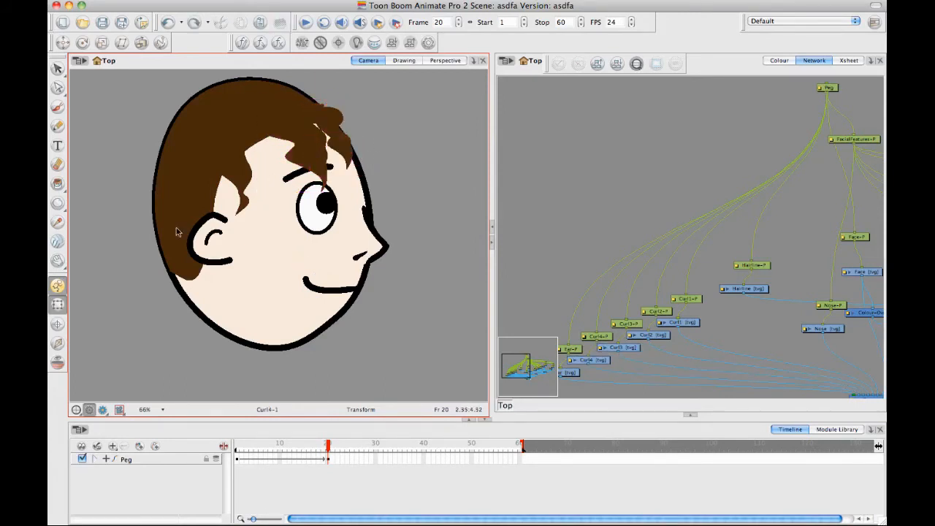
Place Curl4's pivot at the upper end of the curl, rotate the curl outward, and shift it to the front edge of the forehead
{"action": "left_click", "coordinate": [343, 143]}
{"action": "left_click", "coordinate": [57, 325]}
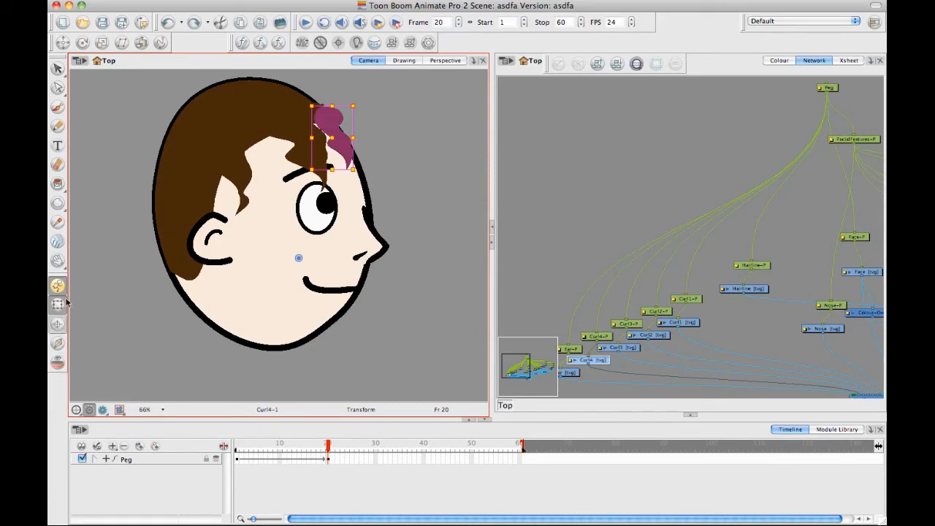
{"action": "left_click", "coordinate": [323, 112]}
{"action": "left_click", "coordinate": [57, 285]}
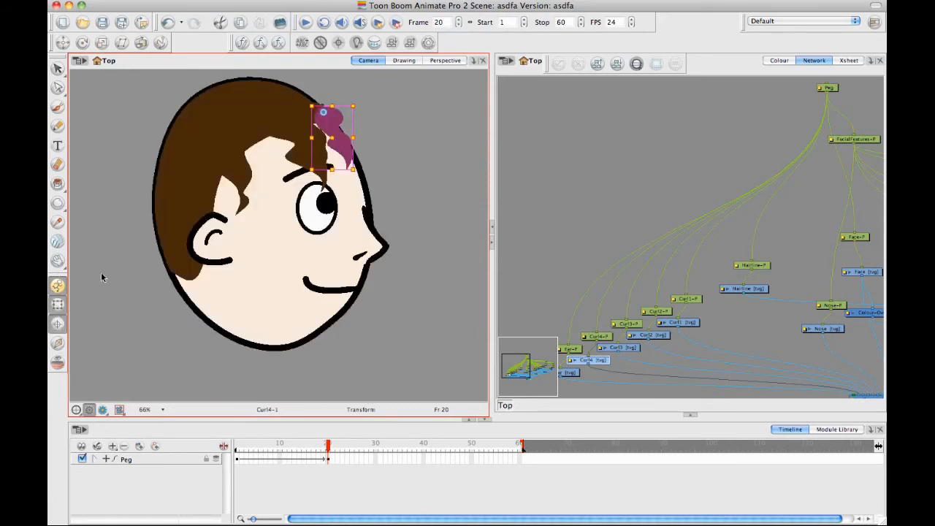
{"action": "left_click_drag", "start_coordinate": [362, 171], "coordinate": [335, 117]}
{"action": "left_click_drag", "start_coordinate": [369, 162], "coordinate": [378, 157]}
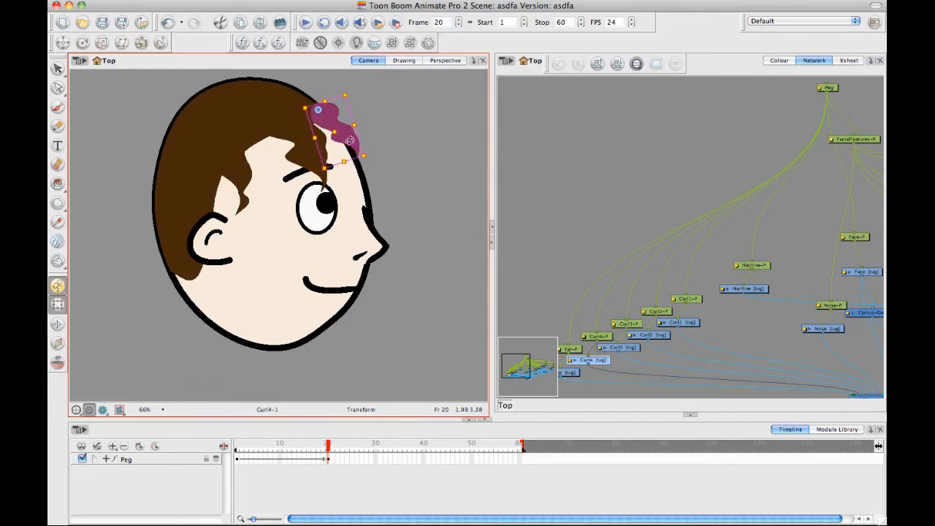
{"action": "left_click_drag", "start_coordinate": [333, 117], "coordinate": [330, 126]}
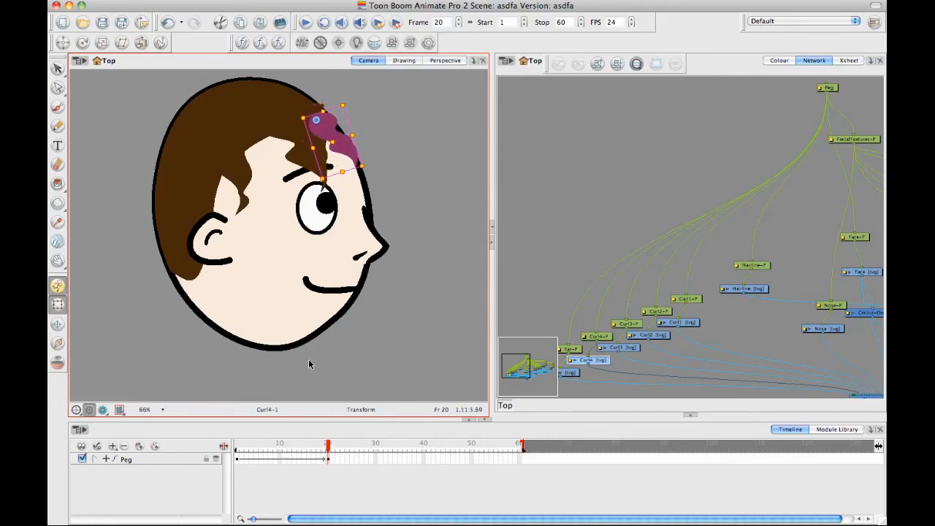
Identify the Curl2 drawing among the curl modules, and move it forward and up to sit just behind Curl3
{"action": "left_click_drag", "start_coordinate": [597, 264], "coordinate": [610, 191]}
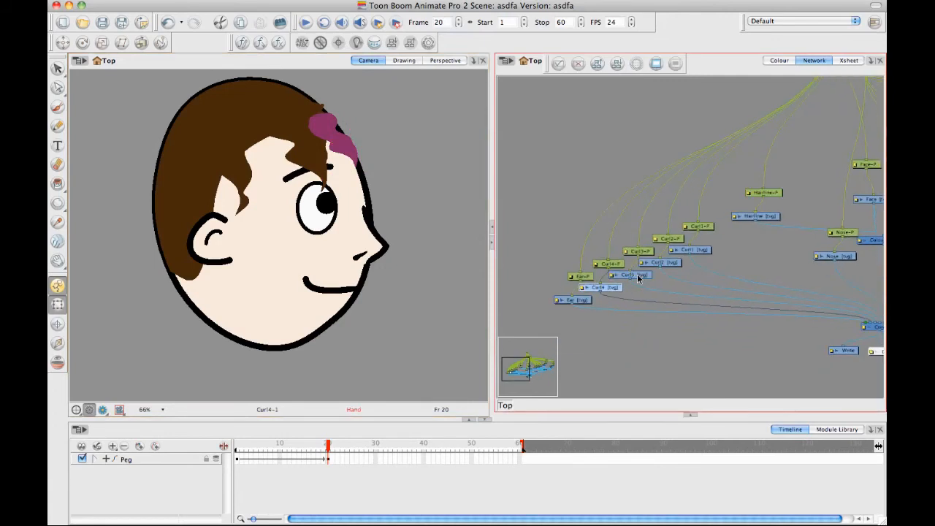
{"action": "left_click", "coordinate": [640, 278]}
{"action": "left_click", "coordinate": [662, 263]}
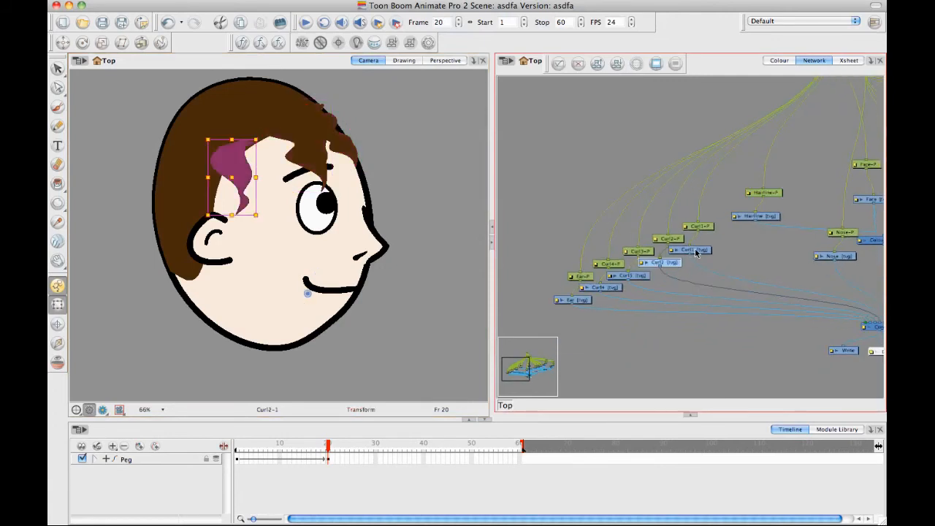
{"action": "left_click", "coordinate": [698, 251]}
{"action": "left_click", "coordinate": [229, 165]}
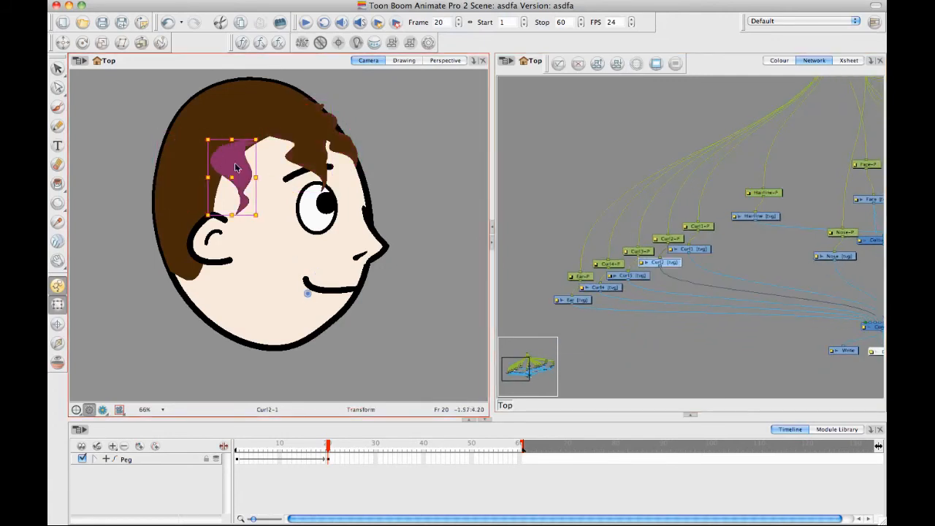
{"action": "mouse_move", "coordinate": [228, 163]}
{"action": "left_mouse_down"}
{"action": "mouse_move", "coordinate": [269, 148]}
{"action": "mouse_move", "coordinate": [260, 151]}
{"action": "left_mouse_up"}
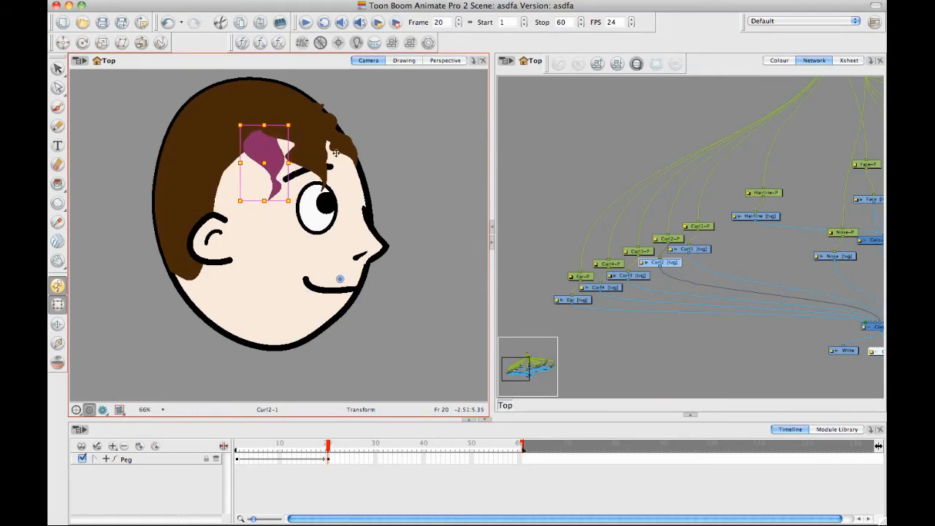
Select the Curl1 drawing and move it to the temple above the ear, try rotating it, and undo the rotation
{"action": "left_click", "coordinate": [691, 250]}
{"action": "mouse_move", "coordinate": [261, 228]}
{"action": "left_mouse_down"}
{"action": "mouse_move", "coordinate": [294, 241]}
{"action": "mouse_move", "coordinate": [280, 215]}
{"action": "mouse_move", "coordinate": [268, 227]}
{"action": "left_mouse_up"}
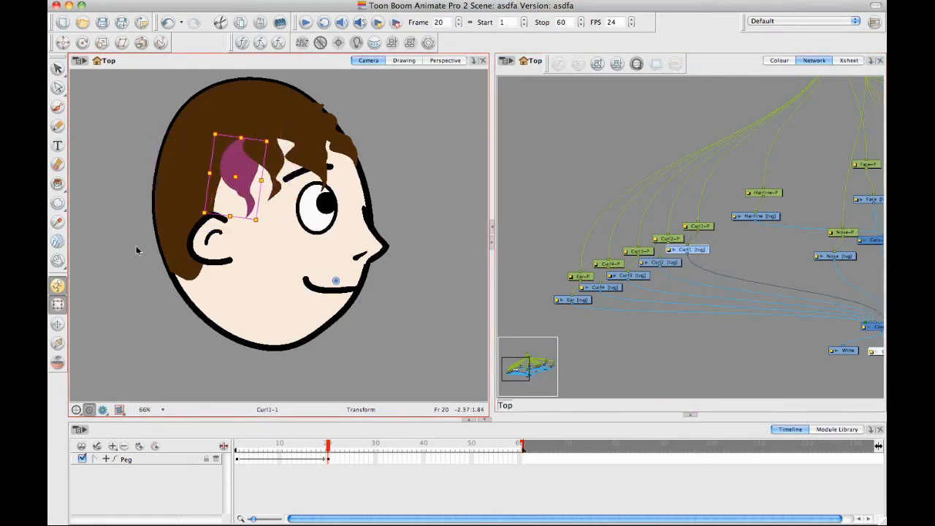
{"action": "key", "text": "super+z"}
Place Curl1's pivot near the top of the curl, and rotate the curl so its tip swings toward the face
{"action": "left_click", "coordinate": [226, 181]}
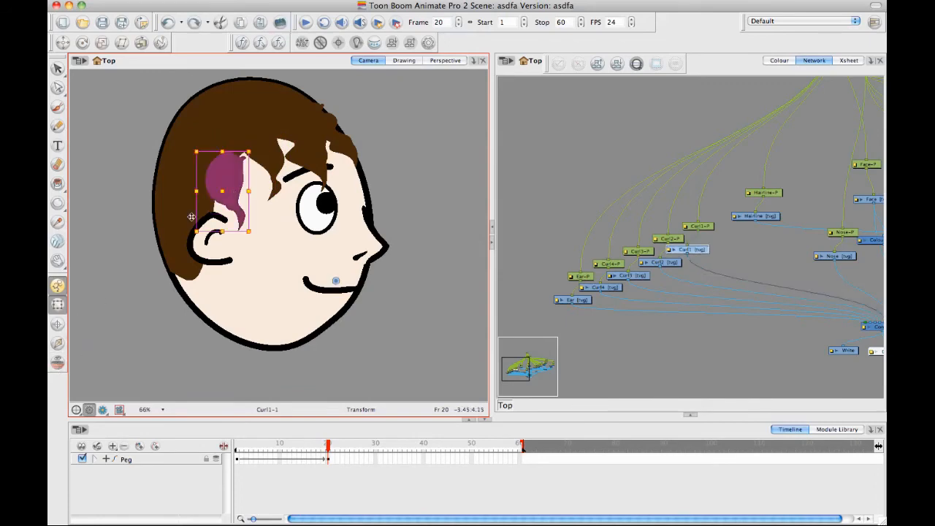
{"action": "left_click", "coordinate": [57, 324]}
{"action": "left_click", "coordinate": [219, 161]}
{"action": "left_click", "coordinate": [57, 287]}
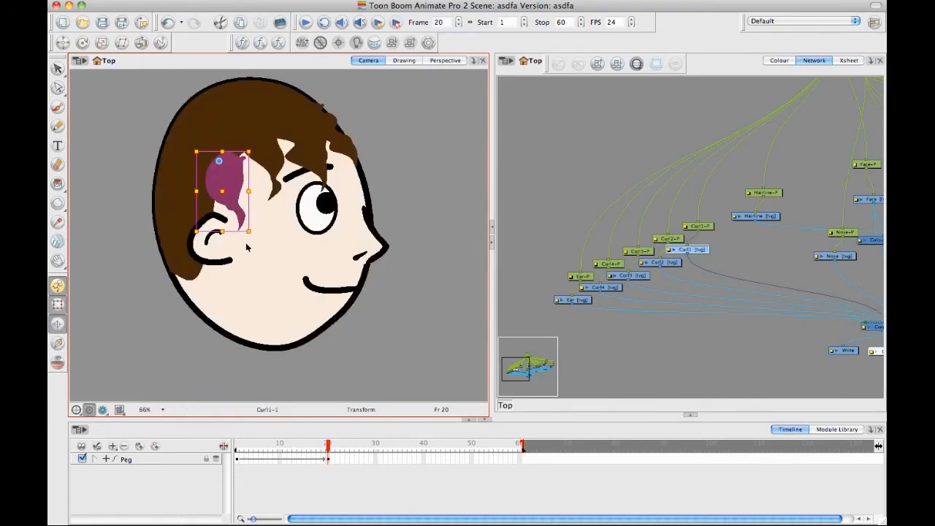
{"action": "left_click_drag", "start_coordinate": [252, 235], "coordinate": [303, 185]}
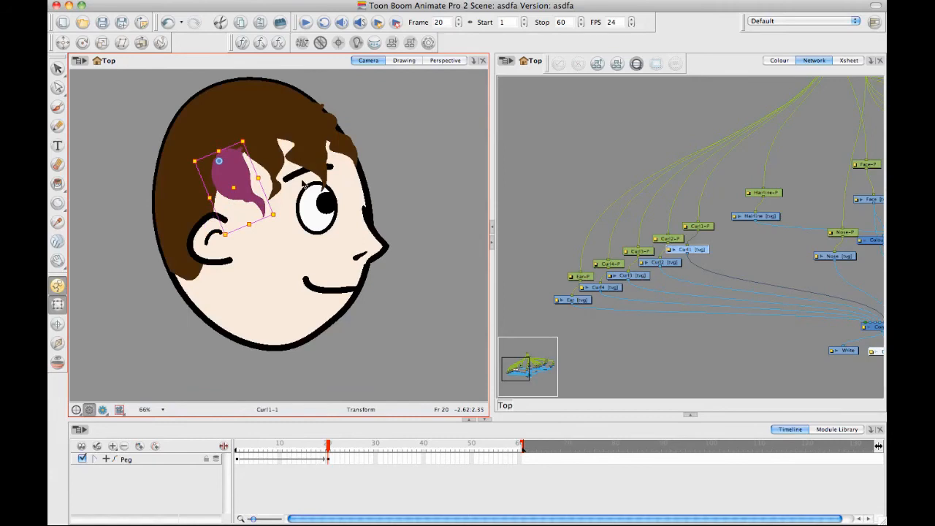
Select the Curl3 drawing, place its pivot near the curl's upper end, and shift the curl forward over the forehead
{"action": "left_click", "coordinate": [316, 143]}
{"action": "mouse_move", "coordinate": [340, 146]}
{"action": "left_mouse_down"}
{"action": "mouse_move", "coordinate": [335, 121]}
{"action": "mouse_move", "coordinate": [332, 142]}
{"action": "left_mouse_up"}
{"action": "left_click", "coordinate": [327, 132]}
{"action": "left_click", "coordinate": [292, 135]}
{"action": "mouse_move", "coordinate": [322, 100]}
{"action": "left_mouse_down"}
{"action": "mouse_move", "coordinate": [293, 109]}
{"action": "mouse_move", "coordinate": [300, 130]}
{"action": "left_mouse_up"}
{"action": "left_click", "coordinate": [58, 324]}
{"action": "left_click", "coordinate": [294, 127]}
{"action": "left_click", "coordinate": [293, 115]}
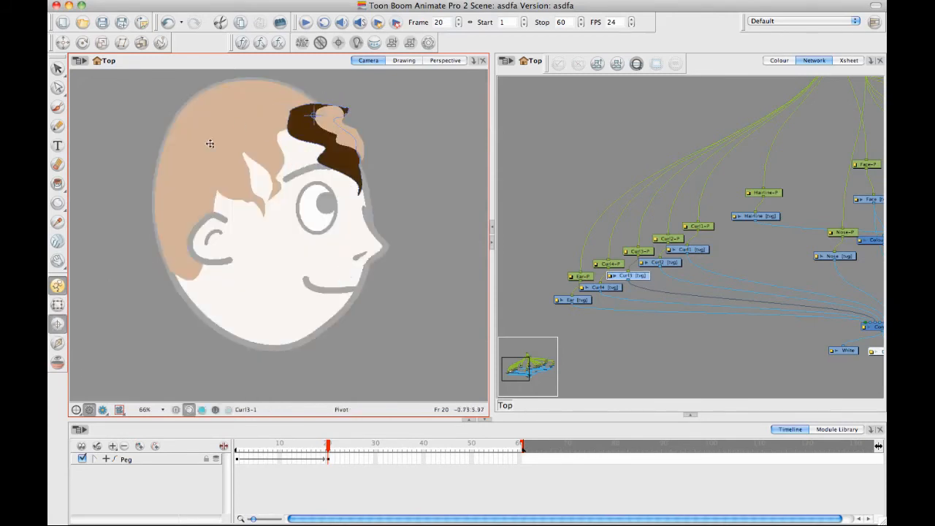
{"action": "left_click", "coordinate": [57, 304]}
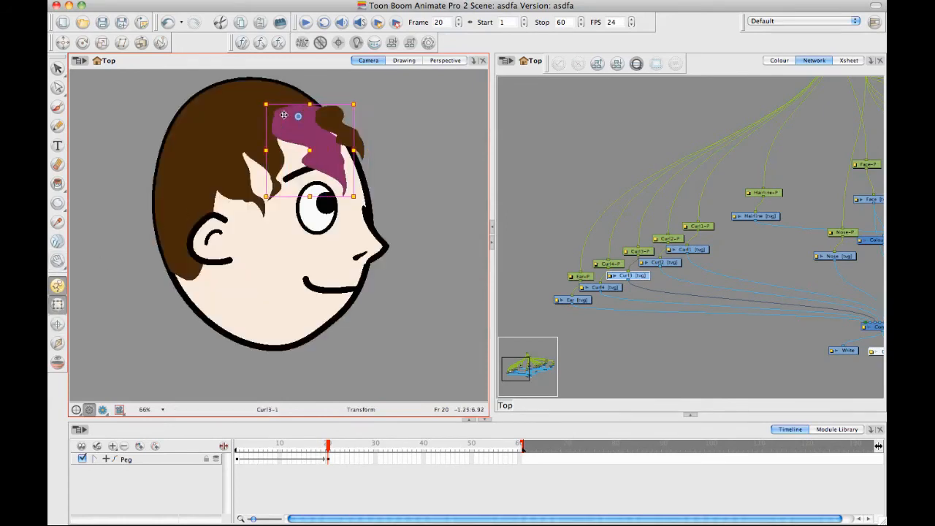
{"action": "left_click_drag", "start_coordinate": [333, 197], "coordinate": [370, 153]}
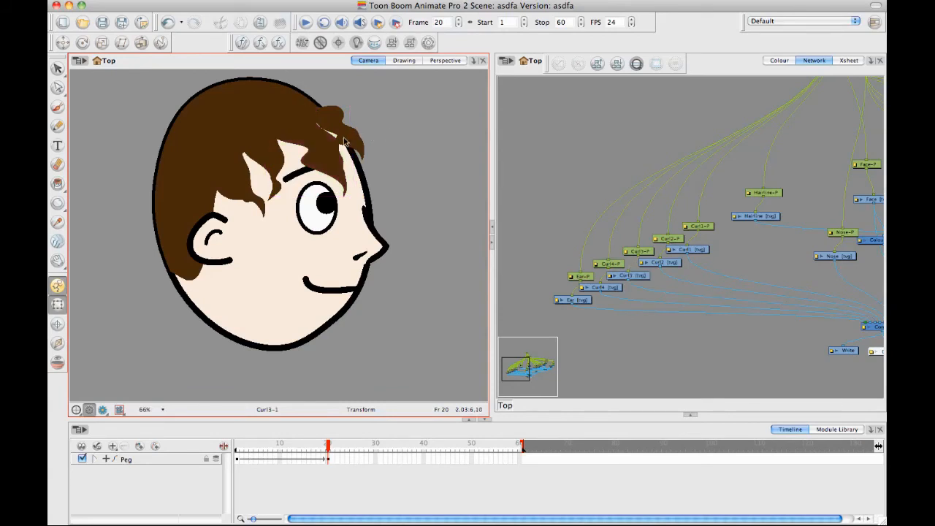
Skew Curl4's tip forward, place Curl2's pivot near the top of that curl, and skew its tip toward the face
{"action": "left_click", "coordinate": [354, 159]}
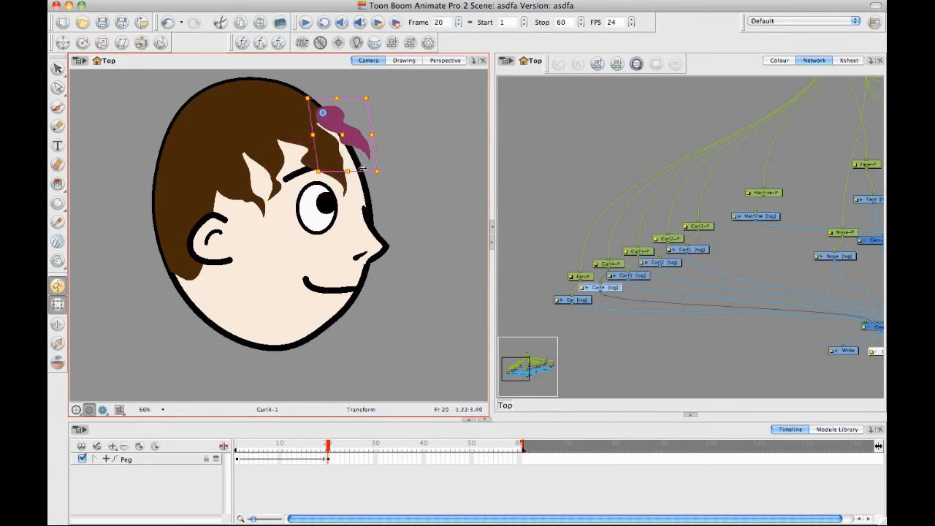
{"action": "left_click", "coordinate": [281, 199]}
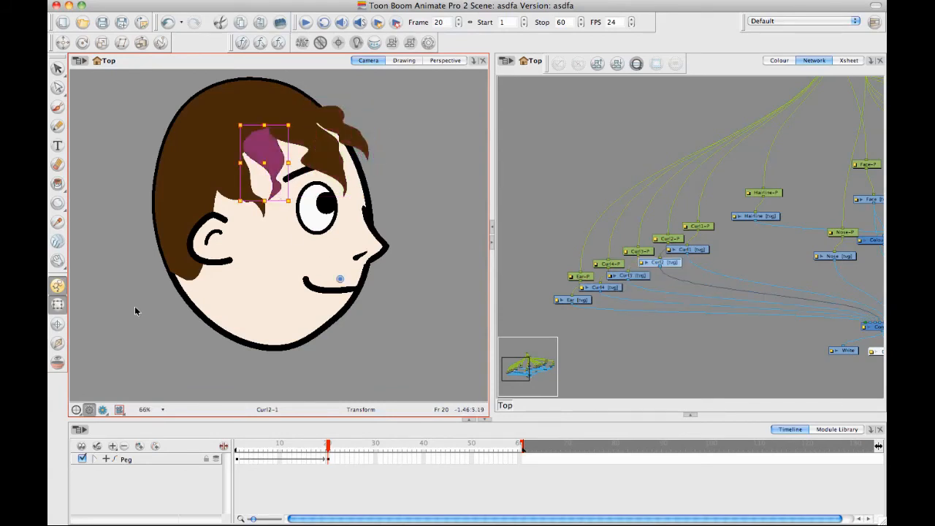
{"action": "left_click", "coordinate": [58, 323]}
{"action": "left_click", "coordinate": [258, 136]}
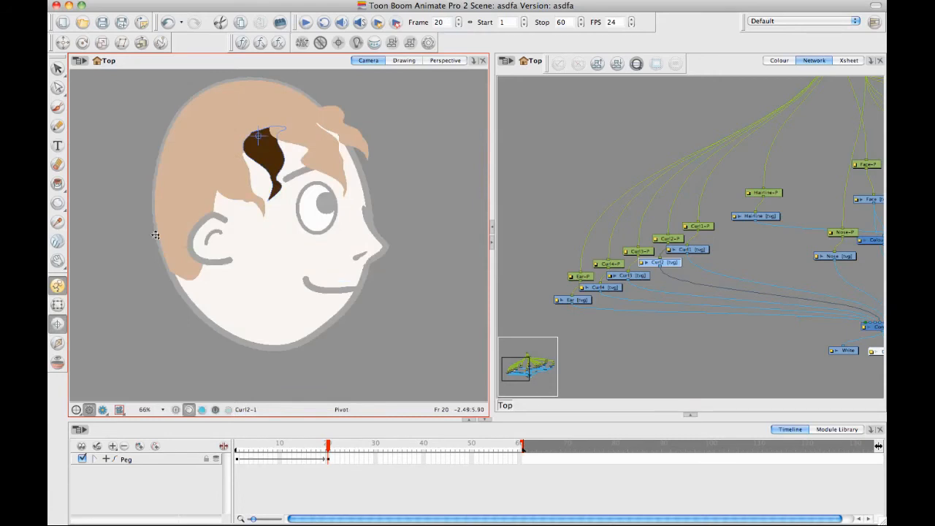
{"action": "left_click", "coordinate": [59, 306]}
{"action": "left_click_drag", "start_coordinate": [277, 200], "coordinate": [296, 190]}
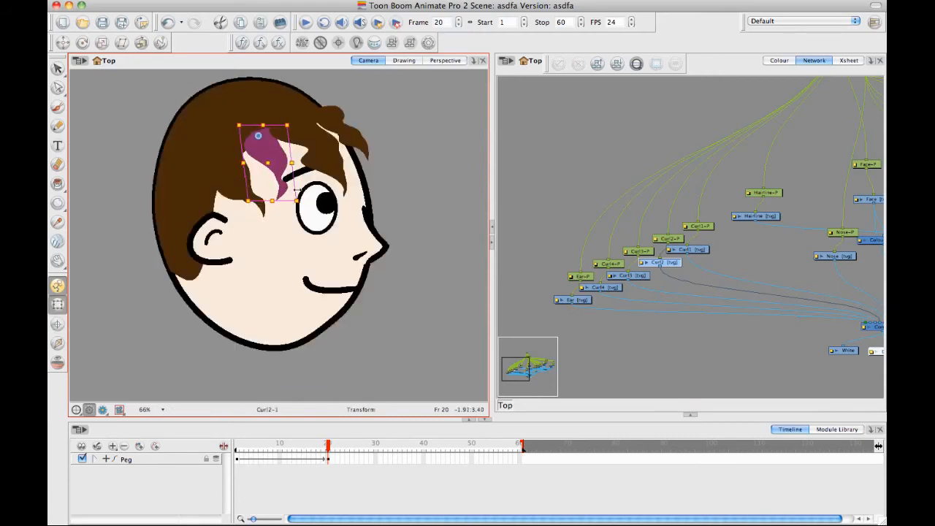
Go to frame 13 and examine the in-between pose of the eyes, nose, mouth and face outline up close
{"action": "left_click_drag", "start_coordinate": [329, 446], "coordinate": [295, 442]}
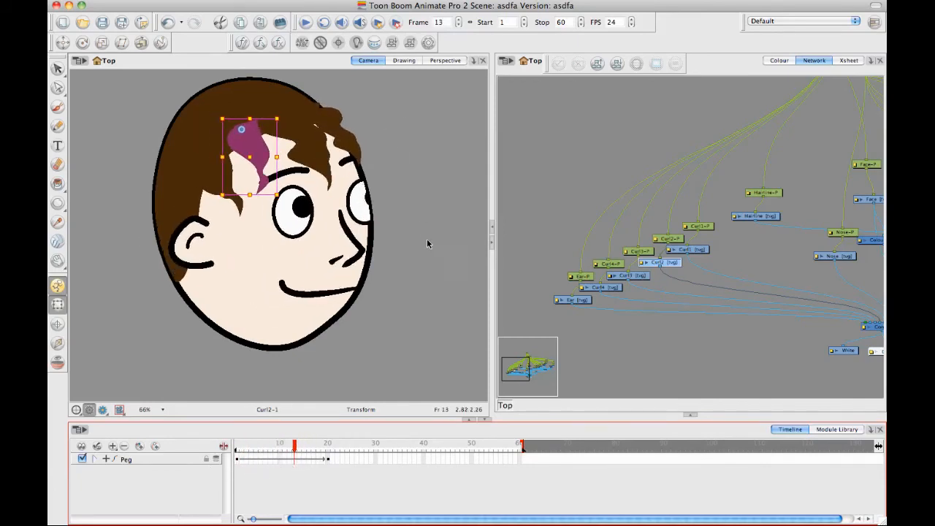
{"action": "left_click_drag", "start_coordinate": [427, 244], "coordinate": [372, 216]}
{"action": "key", "text": "2"}
{"action": "key", "text": "2"}
{"action": "left_click_drag", "start_coordinate": [387, 182], "coordinate": [399, 261]}
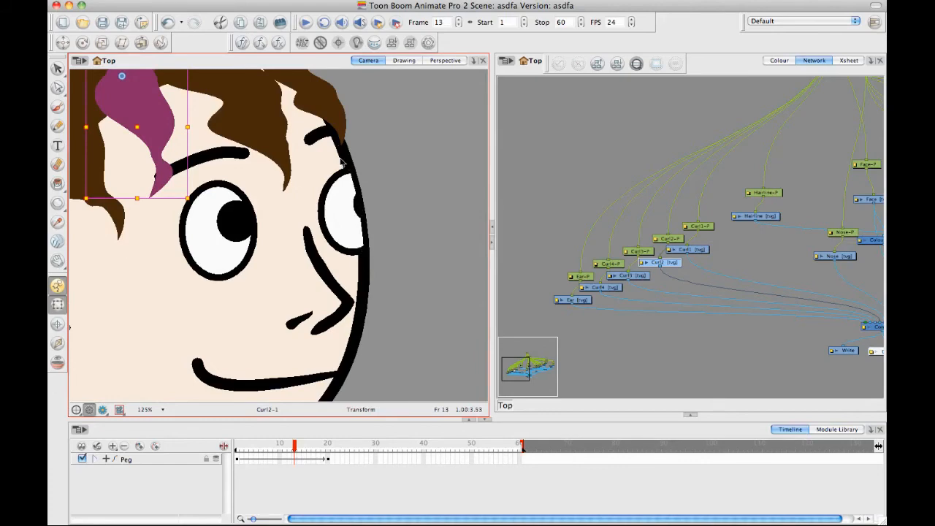
{"action": "left_click_drag", "start_coordinate": [382, 205], "coordinate": [427, 159]}
{"action": "left_click_drag", "start_coordinate": [398, 220], "coordinate": [428, 186]}
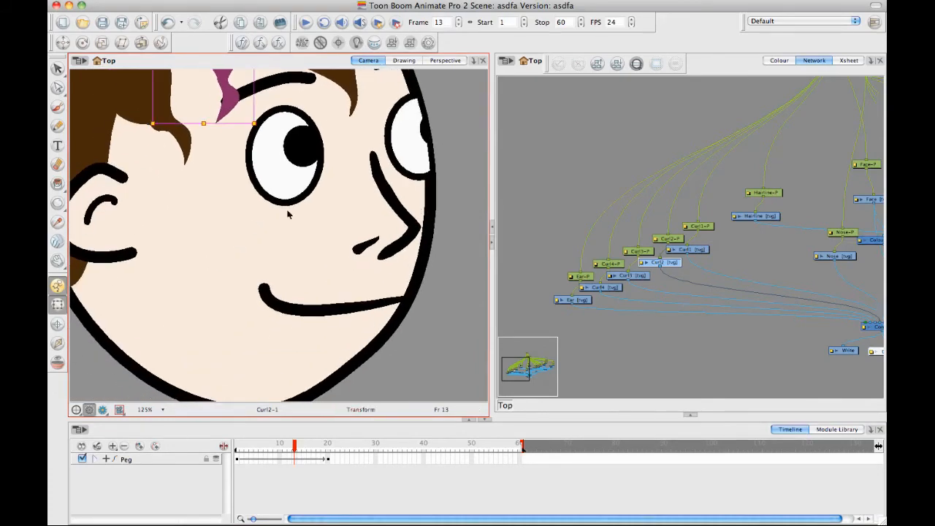
Select the Face module in the network, show its drawing in the Drawing view, and select the head outline
{"action": "left_click_drag", "start_coordinate": [746, 252], "coordinate": [631, 185]}
{"action": "left_click_drag", "start_coordinate": [802, 188], "coordinate": [649, 199]}
{"action": "left_click_drag", "start_coordinate": [698, 253], "coordinate": [582, 289]}
{"action": "left_click_drag", "start_coordinate": [698, 214], "coordinate": [828, 238]}
{"action": "left_click", "coordinate": [633, 205]}
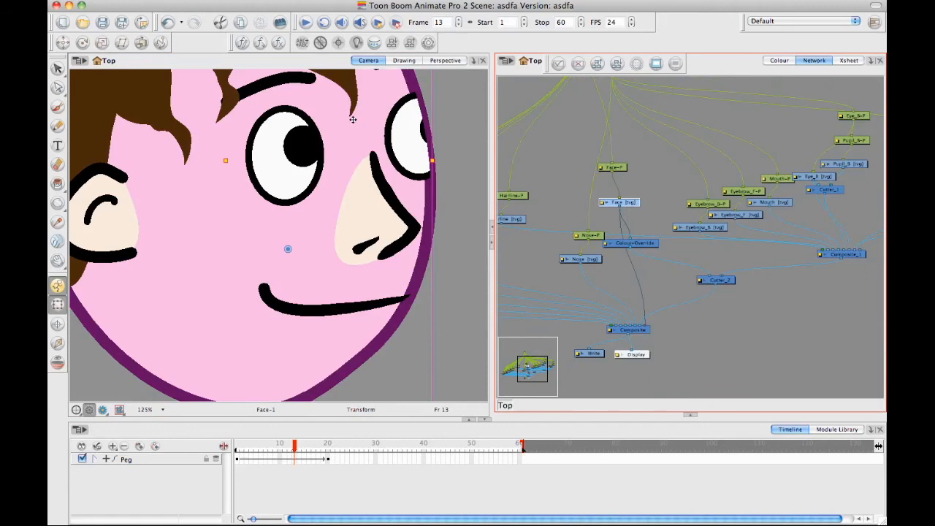
{"action": "left_click", "coordinate": [404, 61]}
{"action": "scroll", "coordinate": [309, 178], "scroll_direction": "up", "scroll_amount": 4}
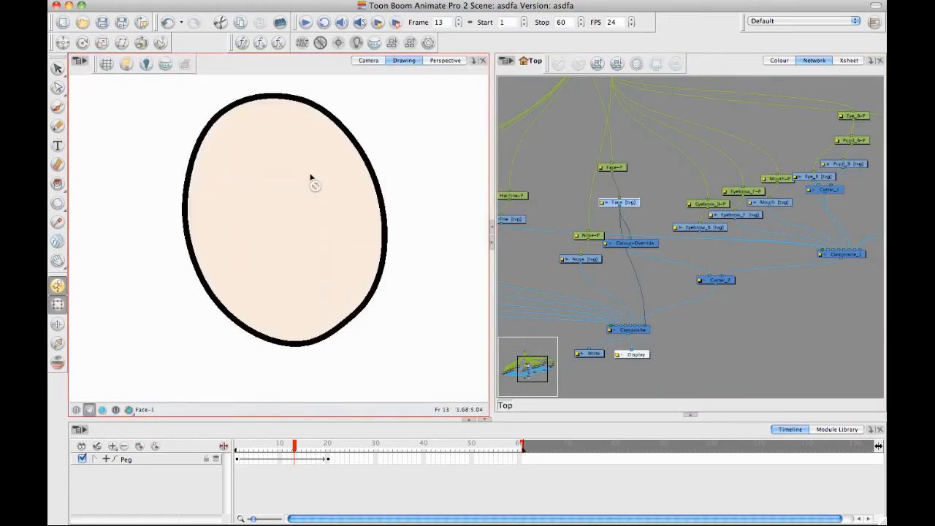
{"action": "left_click", "coordinate": [58, 68]}
{"action": "left_click", "coordinate": [371, 155]}
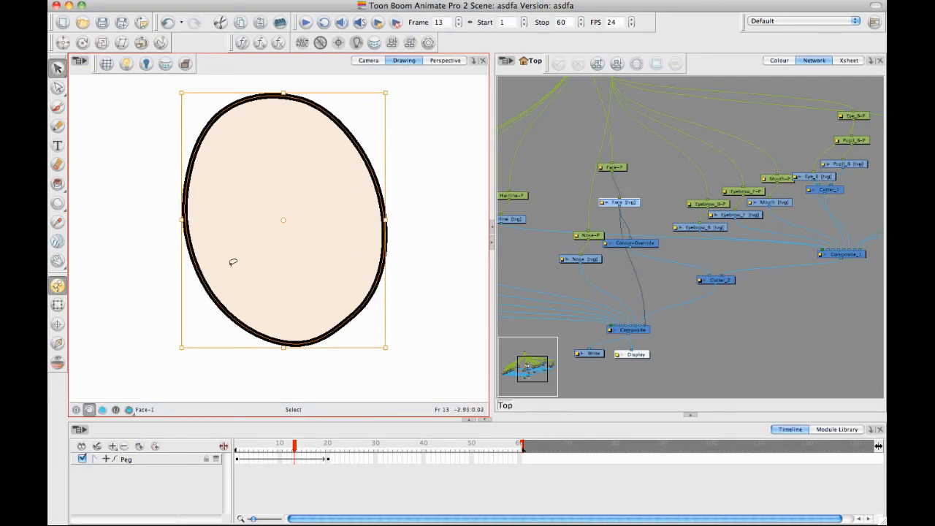
Convert the selected head outline from pencil to brush and flatten it, and check the face fill by selecting it
{"action": "left_click_drag", "start_coordinate": [230, 254], "coordinate": [240, 225]}
{"action": "key", "text": "2"}
{"action": "key", "text": "1"}
{"action": "key", "text": "1"}
{"action": "key", "text": "1"}
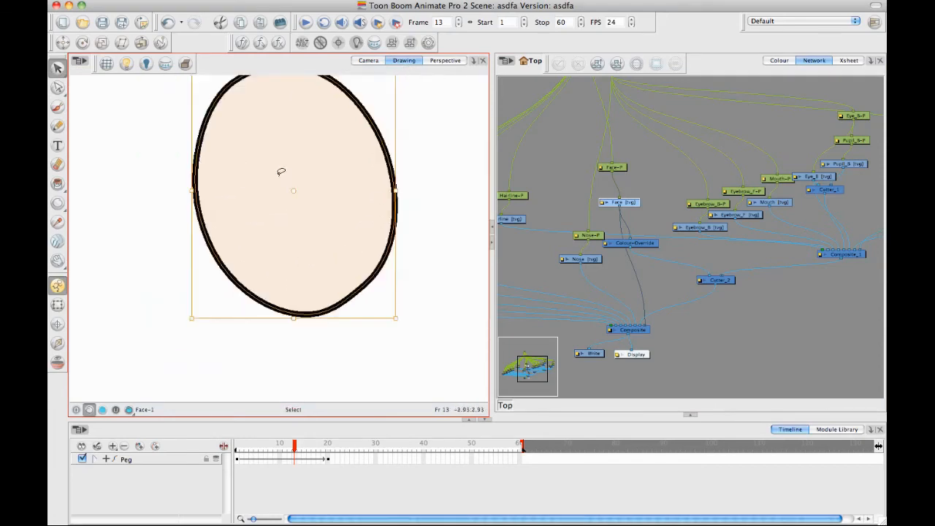
{"action": "left_click_drag", "start_coordinate": [291, 194], "coordinate": [261, 224]}
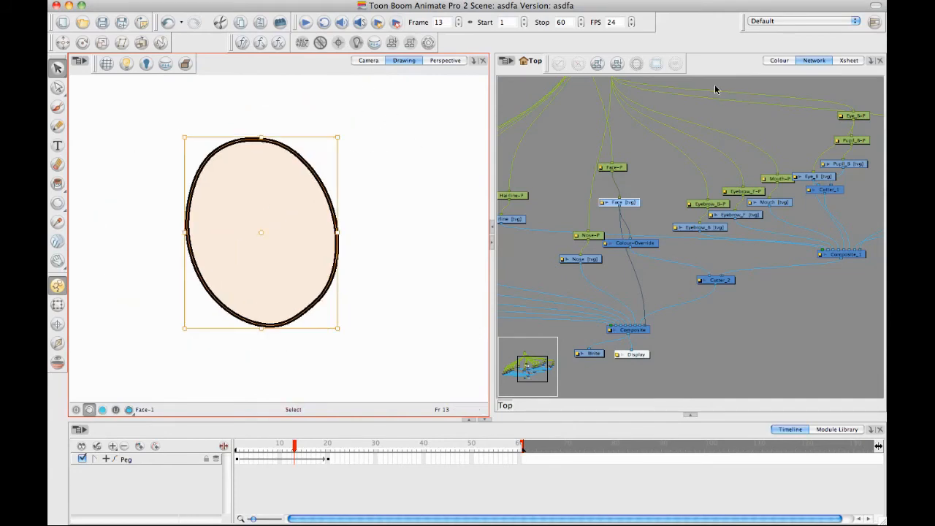
{"action": "left_click", "coordinate": [691, 415]}
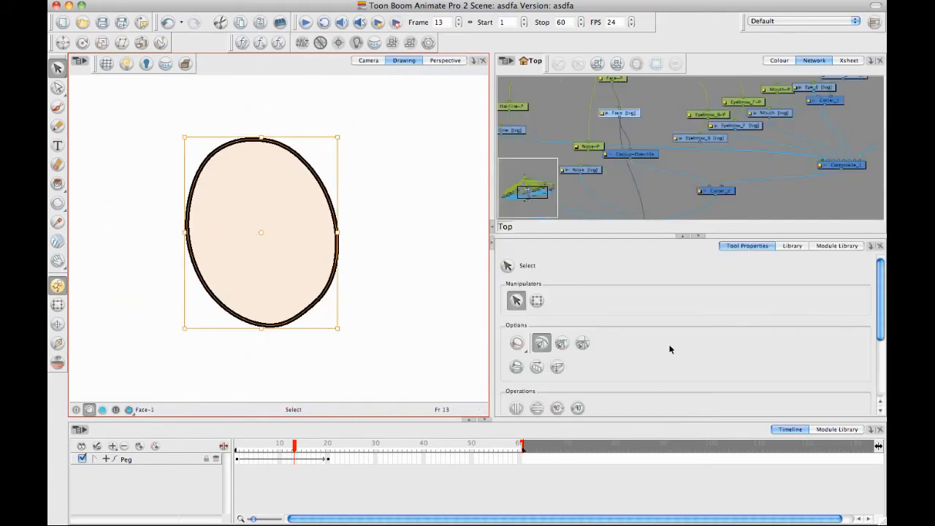
{"action": "left_click_drag", "start_coordinate": [880, 321], "coordinate": [880, 376]}
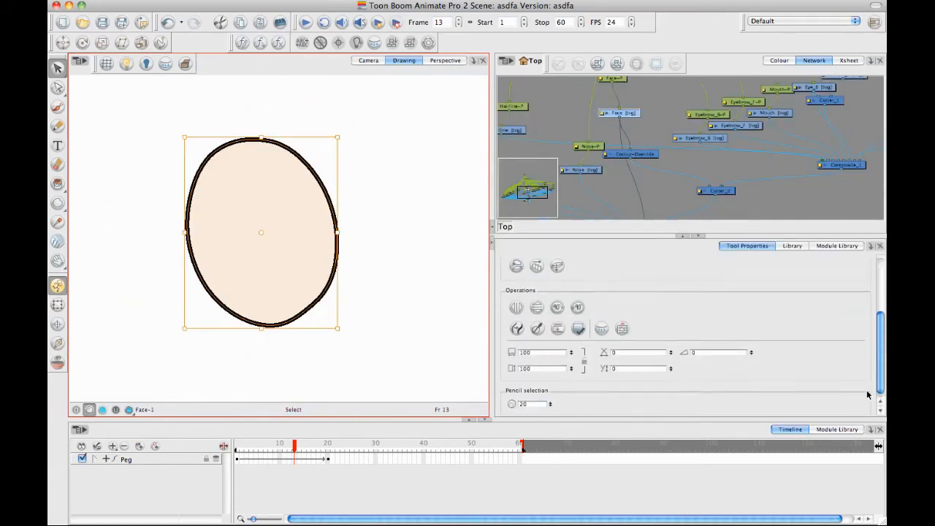
{"action": "left_click", "coordinate": [517, 326]}
{"action": "mouse_move", "coordinate": [402, 172]}
{"action": "left_mouse_down"}
{"action": "mouse_move", "coordinate": [97, 307]}
{"action": "mouse_move", "coordinate": [432, 221]}
{"action": "left_mouse_up"}
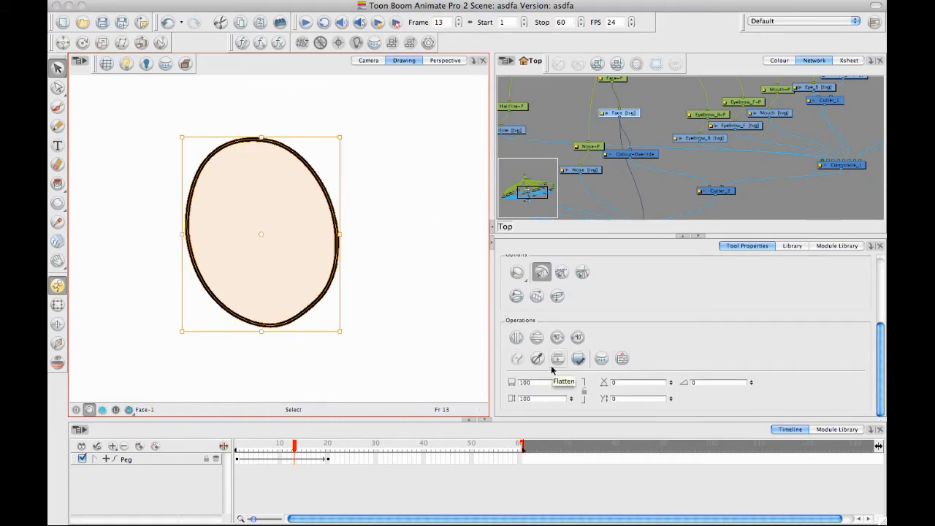
{"action": "left_click", "coordinate": [560, 359]}
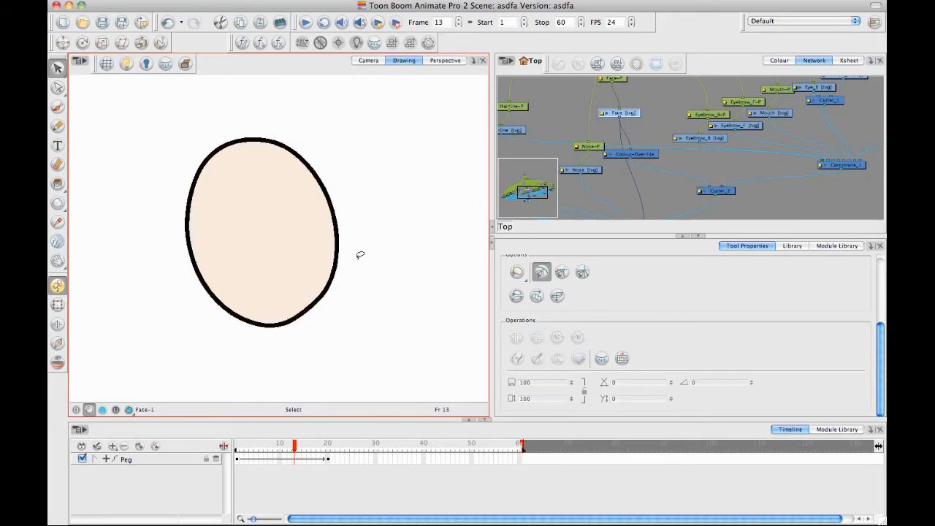
{"action": "left_click", "coordinate": [293, 202]}
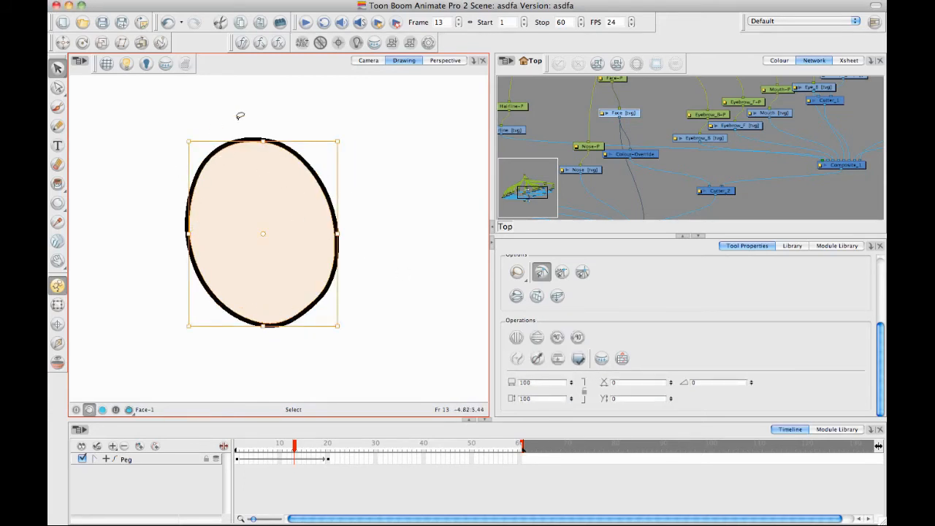
Return to the Camera view, examine the face edge around the back eye, and scrub through the head turn to frame 1
{"action": "left_click", "coordinate": [369, 60]}
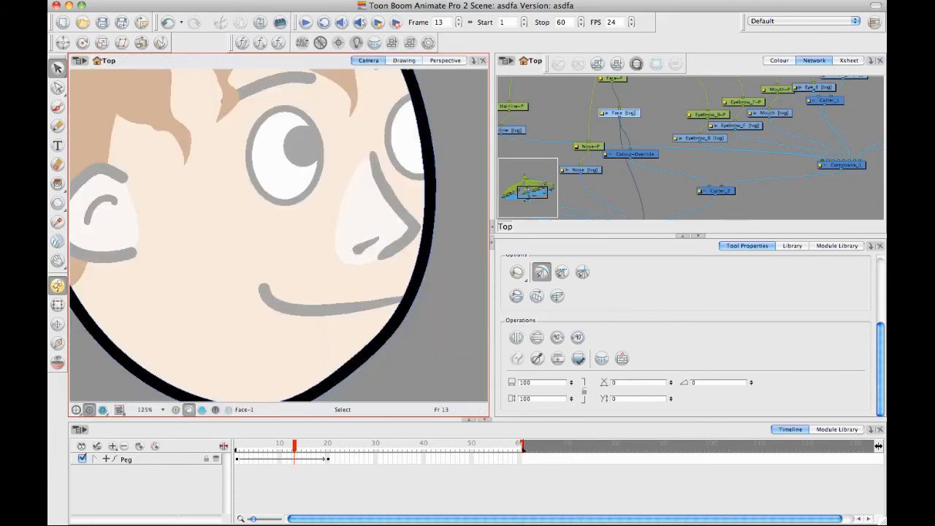
{"action": "left_click", "coordinate": [58, 304]}
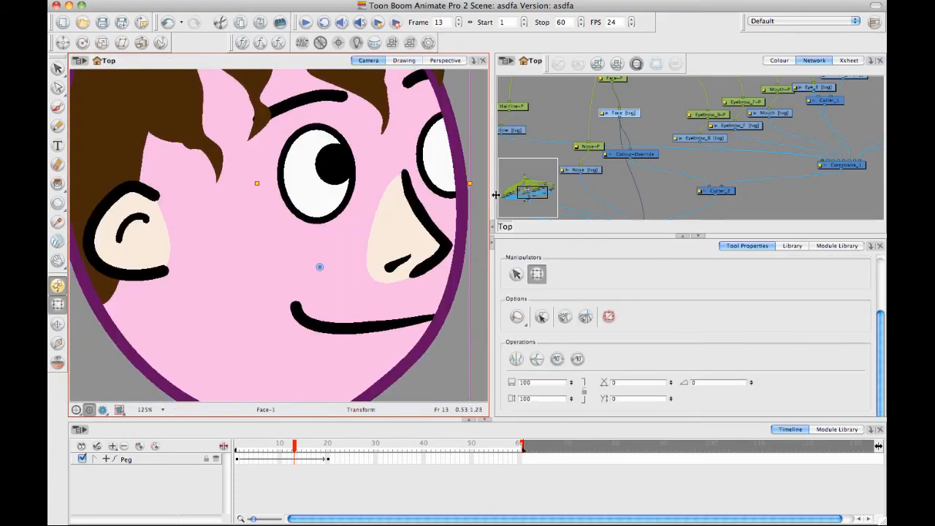
{"action": "left_click", "coordinate": [451, 162]}
{"action": "left_click_drag", "start_coordinate": [451, 163], "coordinate": [461, 150]}
{"action": "key", "text": "1"}
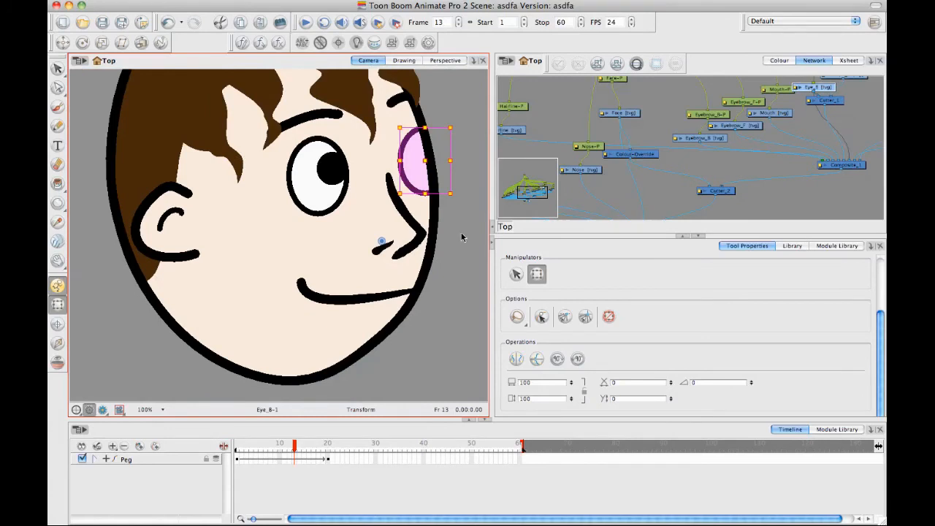
{"action": "left_click", "coordinate": [461, 237]}
{"action": "left_click_drag", "start_coordinate": [424, 223], "coordinate": [440, 216]}
{"action": "key", "text": "1"}
{"action": "key", "text": "1"}
{"action": "left_click_drag", "start_coordinate": [296, 445], "coordinate": [220, 431]}
{"action": "left_click_drag", "start_coordinate": [312, 444], "coordinate": [219, 432]}
{"action": "left_click", "coordinate": [284, 294]}
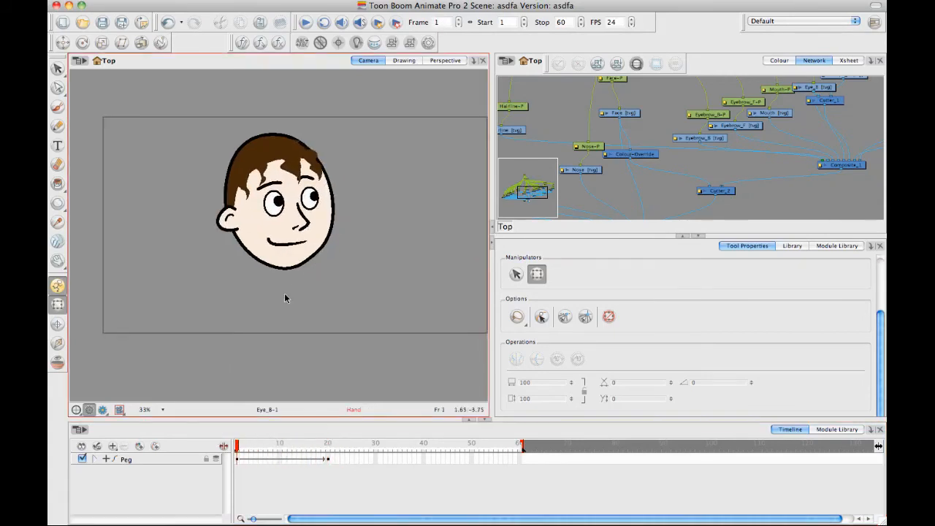
Select the back pupil, climb to the parent peg holding the eye and pupil, and shift both slightly forward
{"action": "key", "text": "2"}
{"action": "key", "text": "2"}
{"action": "left_click", "coordinate": [358, 209]}
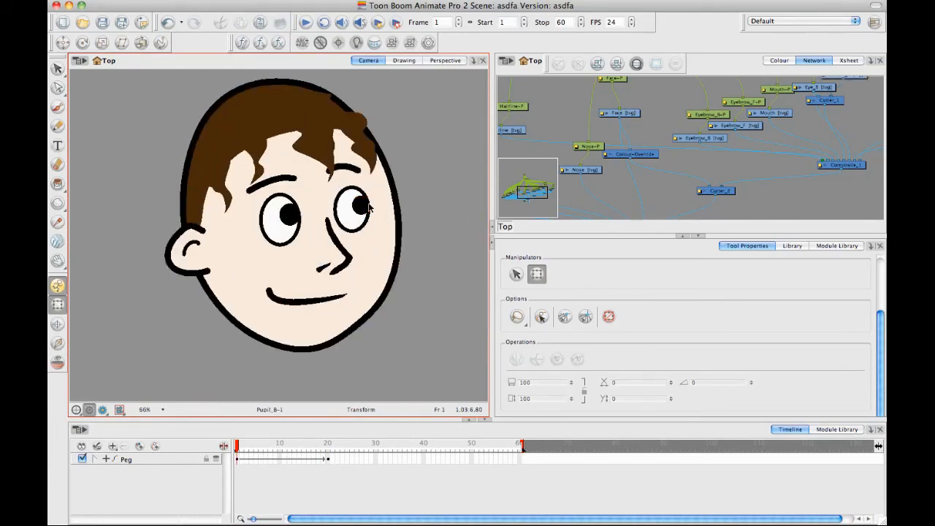
{"action": "key", "text": "b"}
{"action": "key", "text": "b"}
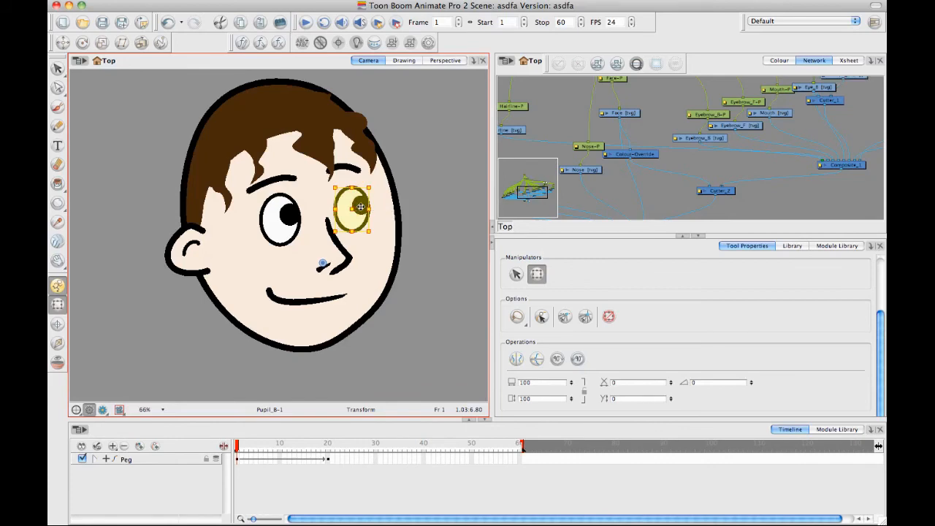
{"action": "left_click", "coordinate": [417, 190]}
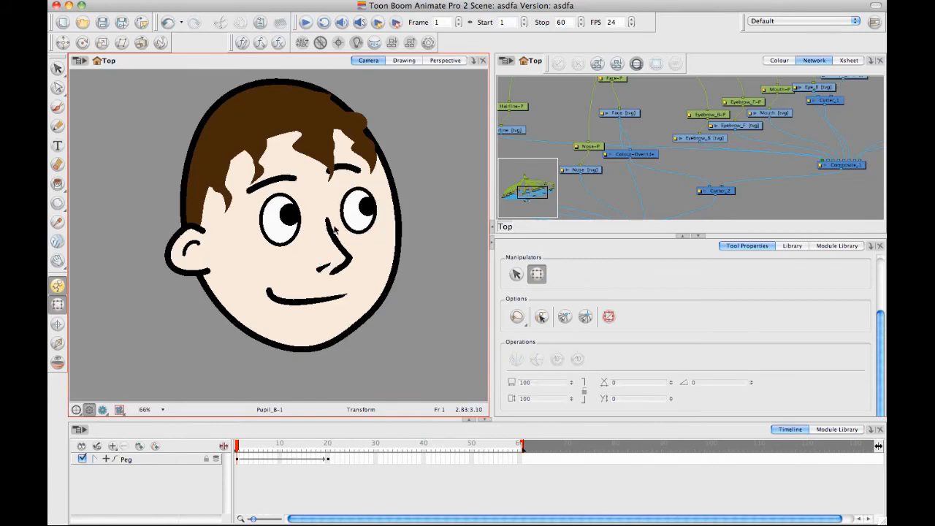
Select the front pupil, climb to its parent eye peg, and nudge the front eye and pupil together
{"action": "left_click", "coordinate": [293, 216]}
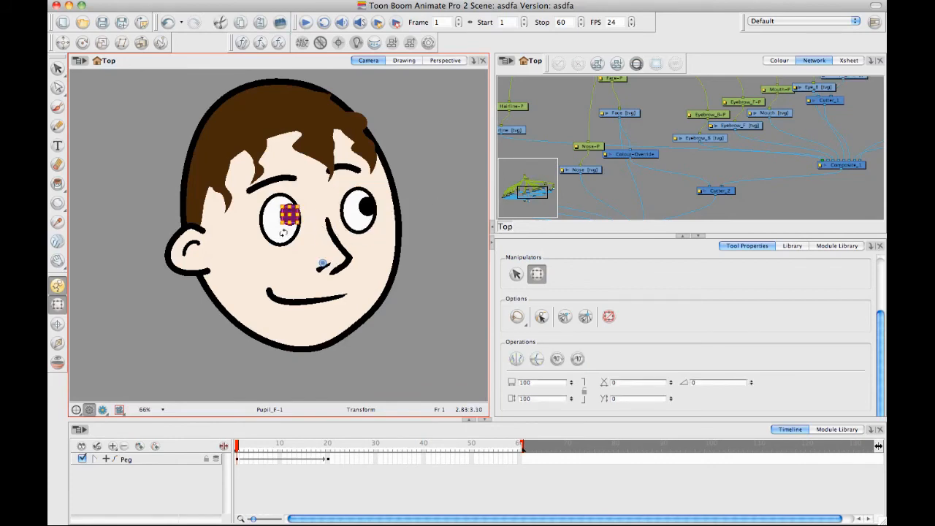
{"action": "key", "text": "b"}
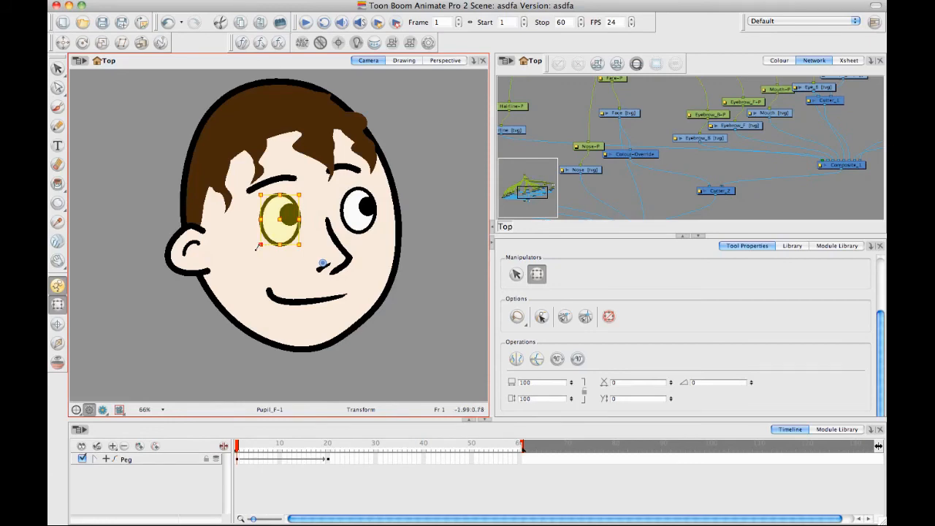
{"action": "left_click_drag", "start_coordinate": [258, 247], "coordinate": [274, 239]}
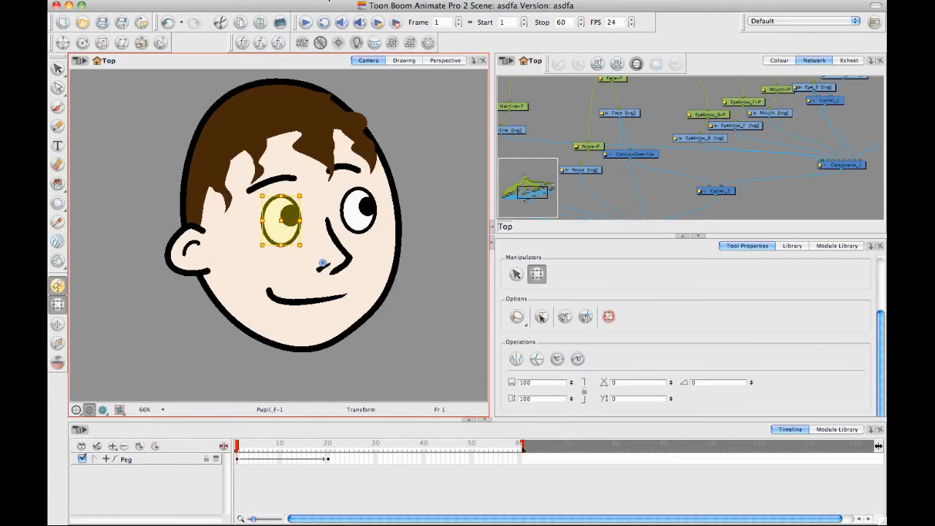
Try rotating the front eye and the peg holding all facial features with the Rotate tool, undoing each attempt
{"action": "left_click", "coordinate": [83, 44]}
{"action": "left_click_drag", "start_coordinate": [288, 223], "coordinate": [323, 266]}
{"action": "key", "text": "super+z"}
{"action": "left_click", "coordinate": [272, 222]}
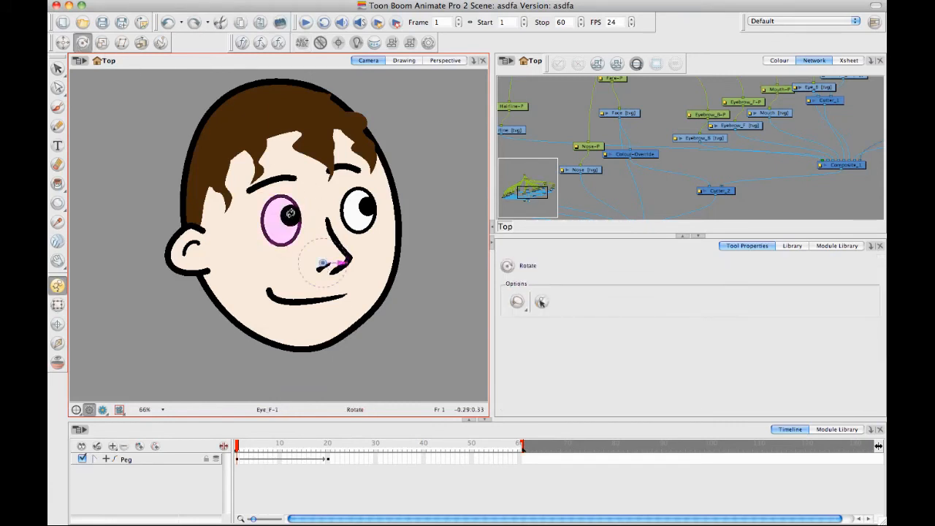
{"action": "key", "text": "b"}
{"action": "key", "text": "b"}
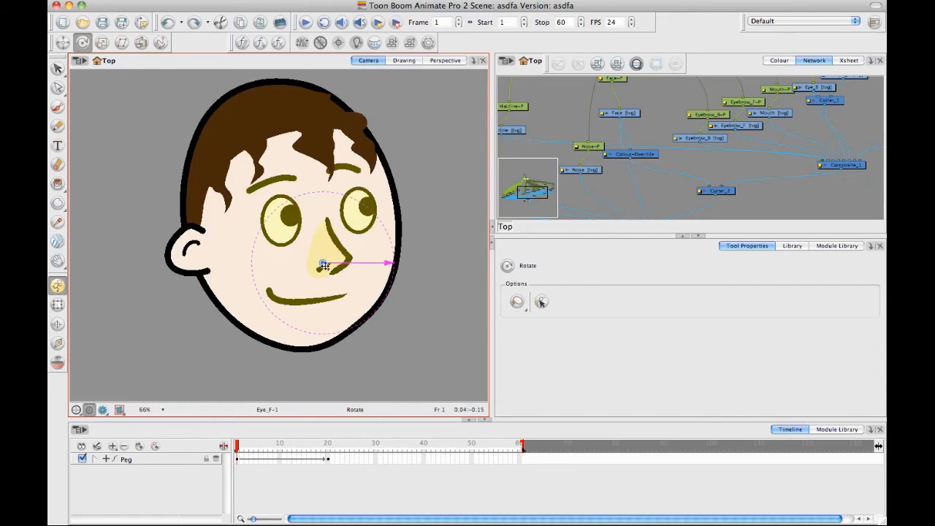
{"action": "left_click_drag", "start_coordinate": [323, 262], "coordinate": [320, 259]}
{"action": "key", "text": "super+z"}
{"action": "left_click_drag", "start_coordinate": [285, 215], "coordinate": [284, 217]}
{"action": "key", "text": "super+z"}
Examine the front eye's parent hierarchy up to the facial features peg, and select the peg holding the front eye and pupil
{"action": "left_click", "coordinate": [58, 304]}
{"action": "left_click", "coordinate": [281, 219]}
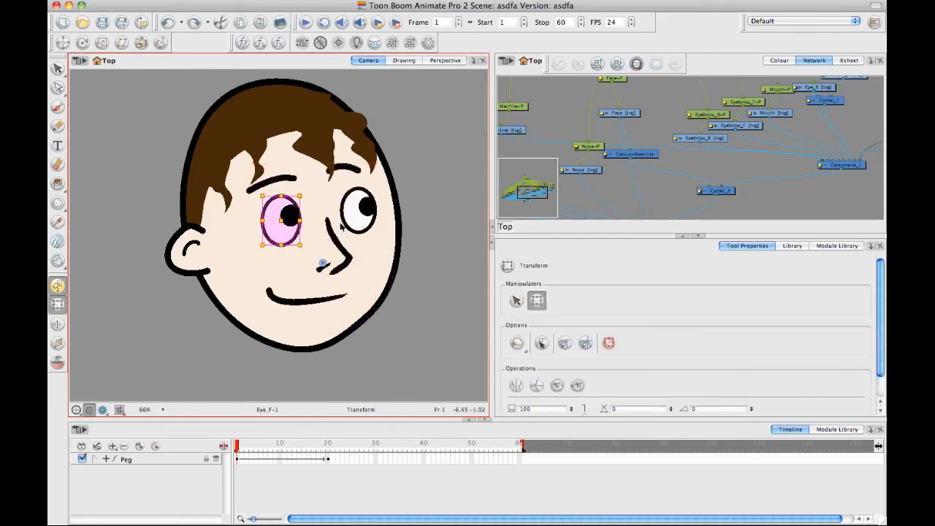
{"action": "key", "text": "b"}
{"action": "key", "text": "b"}
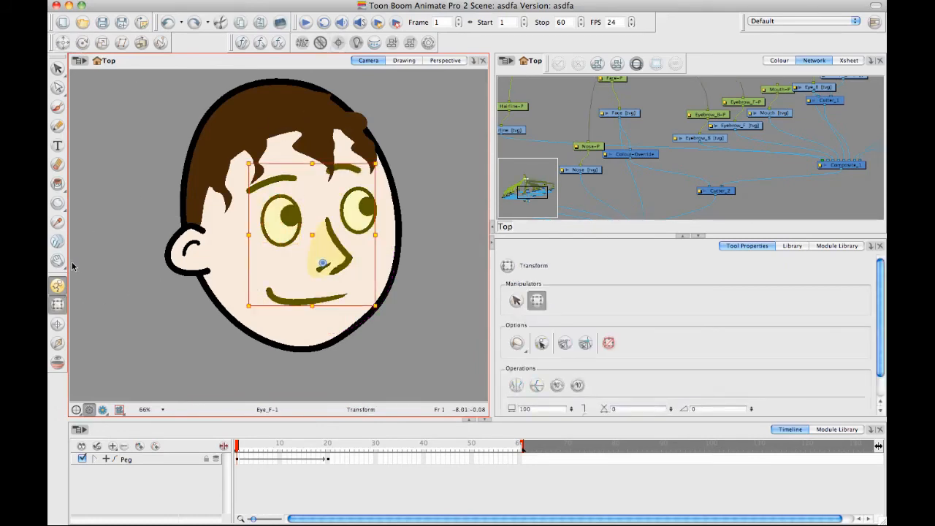
{"action": "left_click", "coordinate": [154, 257]}
{"action": "left_click", "coordinate": [290, 217]}
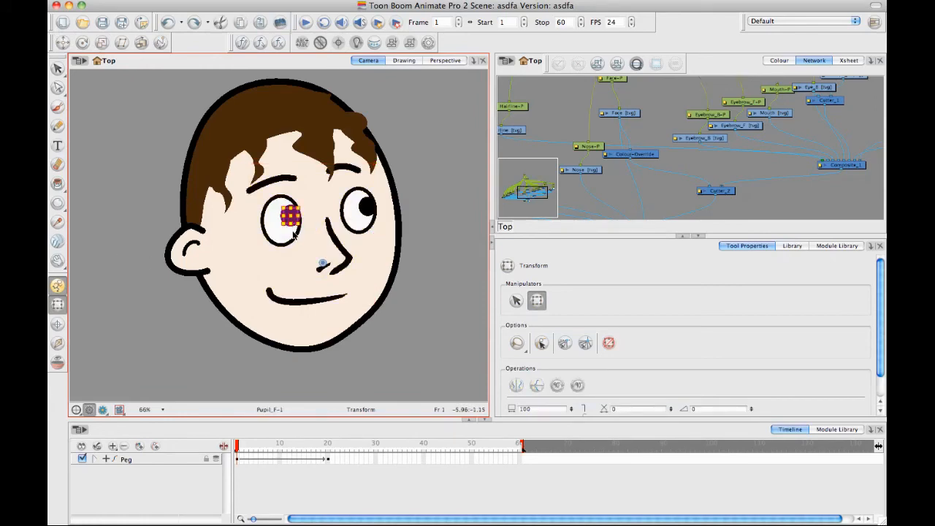
{"action": "key", "text": "b"}
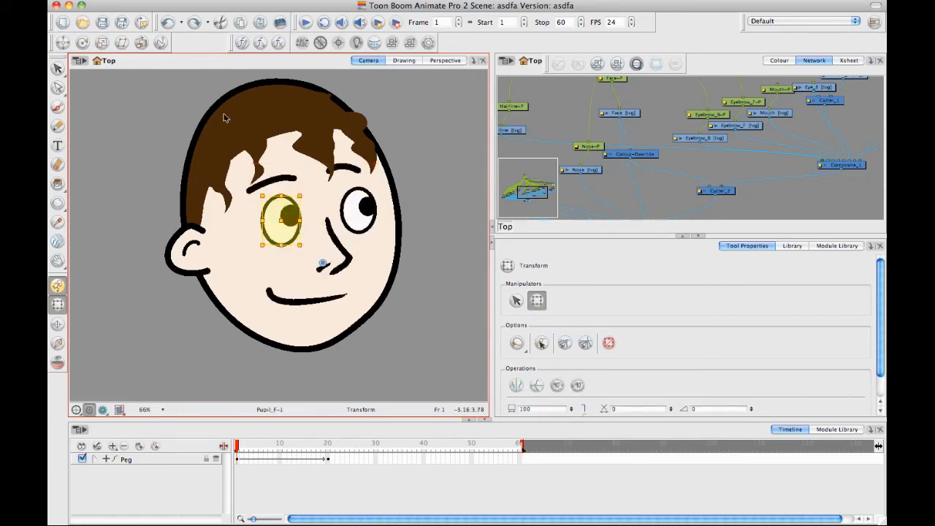
Move the front eye peg's pivot onto the eye with the Rotate tool, and enlarge the eye slightly at frame 1 with Transform
{"action": "left_click", "coordinate": [83, 44]}
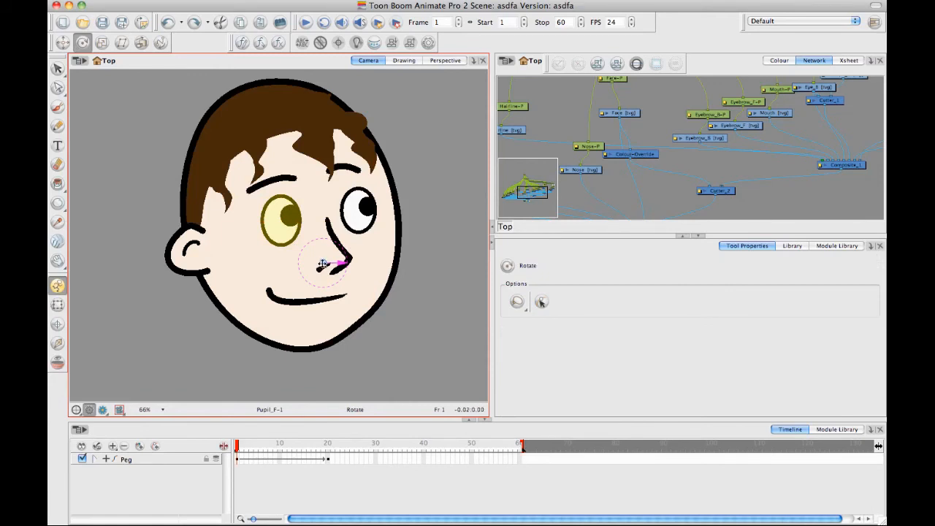
{"action": "left_click_drag", "start_coordinate": [277, 229], "coordinate": [280, 228]}
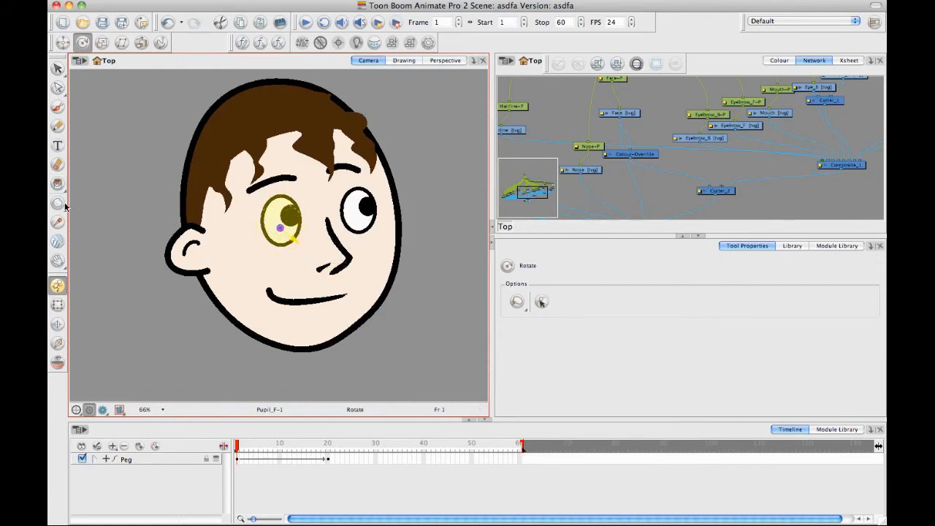
{"action": "left_click", "coordinate": [58, 303]}
{"action": "left_click_drag", "start_coordinate": [300, 194], "coordinate": [304, 188]}
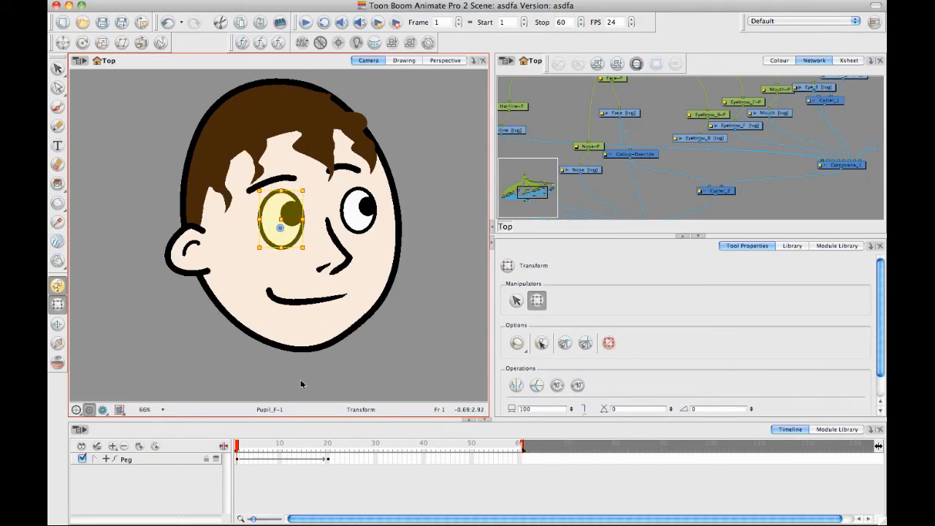
Narrow the front eye horizontally at frame 24 and move the resulting keyframe back to frame 20
{"action": "left_click_drag", "start_coordinate": [236, 451], "coordinate": [341, 442]}
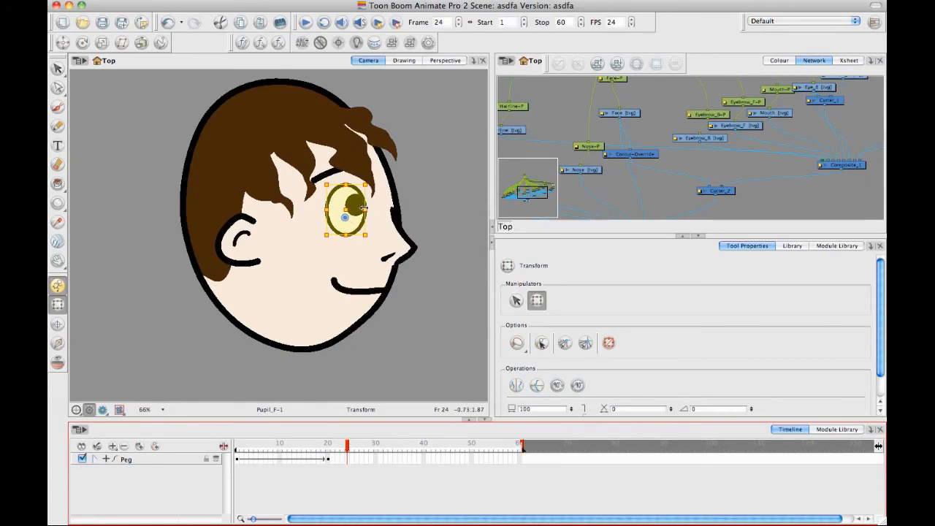
{"action": "mouse_move", "coordinate": [365, 209]}
{"action": "left_mouse_down"}
{"action": "mouse_move", "coordinate": [354, 211]}
{"action": "mouse_move", "coordinate": [370, 212]}
{"action": "left_mouse_up"}
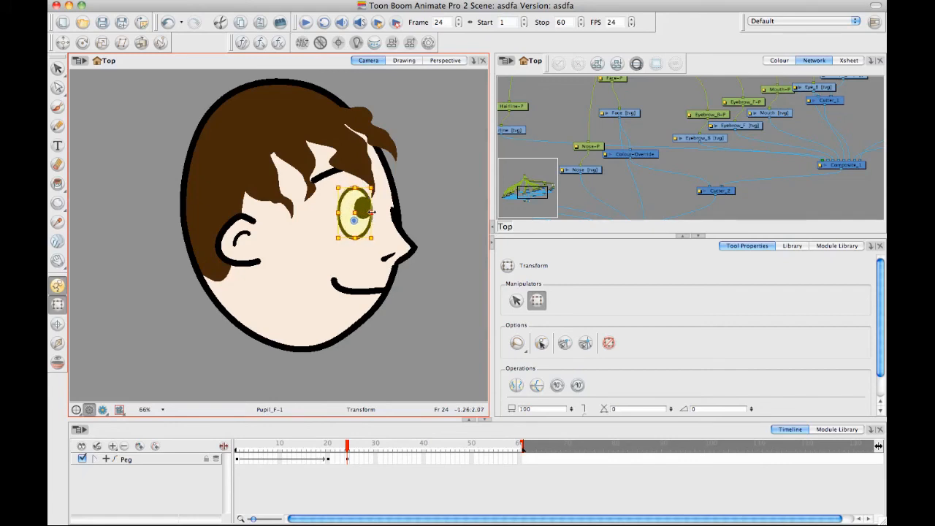
{"action": "left_click", "coordinate": [349, 459]}
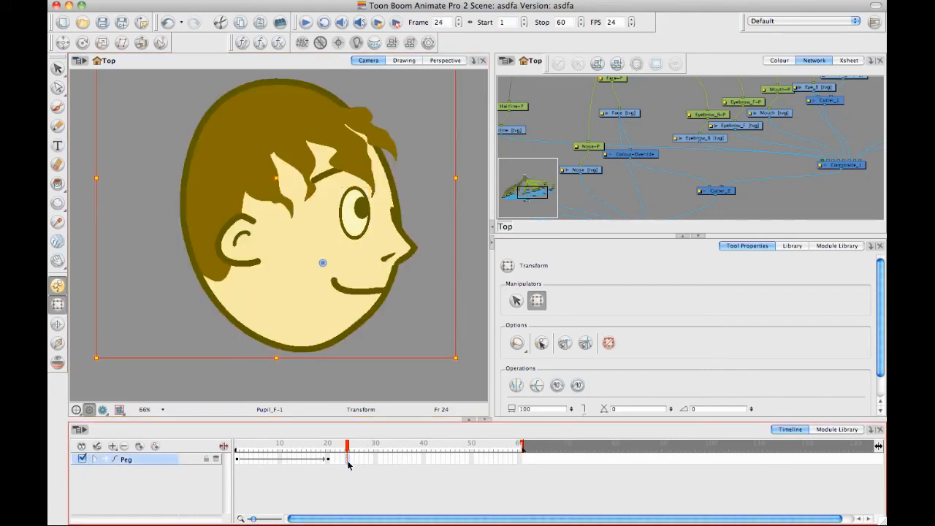
{"action": "left_click", "coordinate": [330, 459]}
Go to frame 9, select the back pupil, and climb to the parent peg holding the back eye and pupil
{"action": "left_click_drag", "start_coordinate": [327, 447], "coordinate": [275, 450]}
{"action": "left_click", "coordinate": [441, 289]}
{"action": "left_click", "coordinate": [390, 206]}
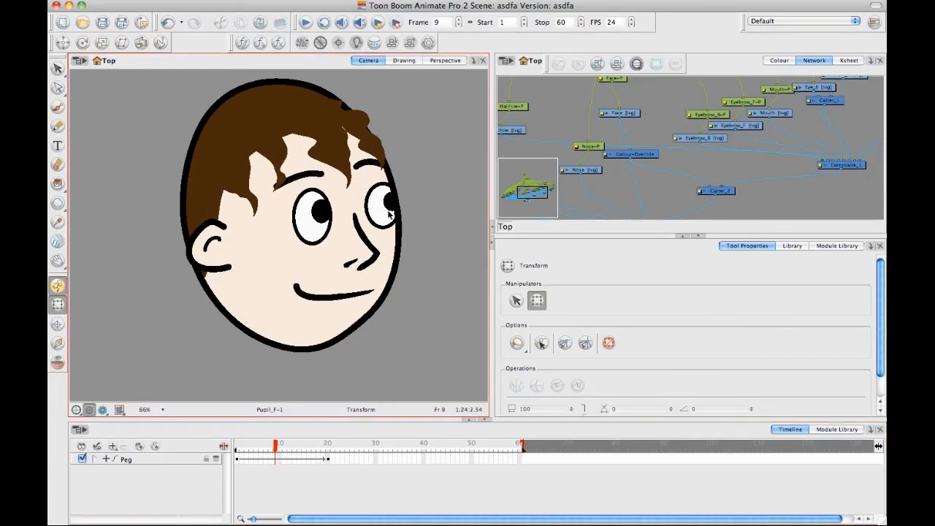
{"action": "scroll", "coordinate": [406, 230], "scroll_direction": "up", "scroll_amount": 1}
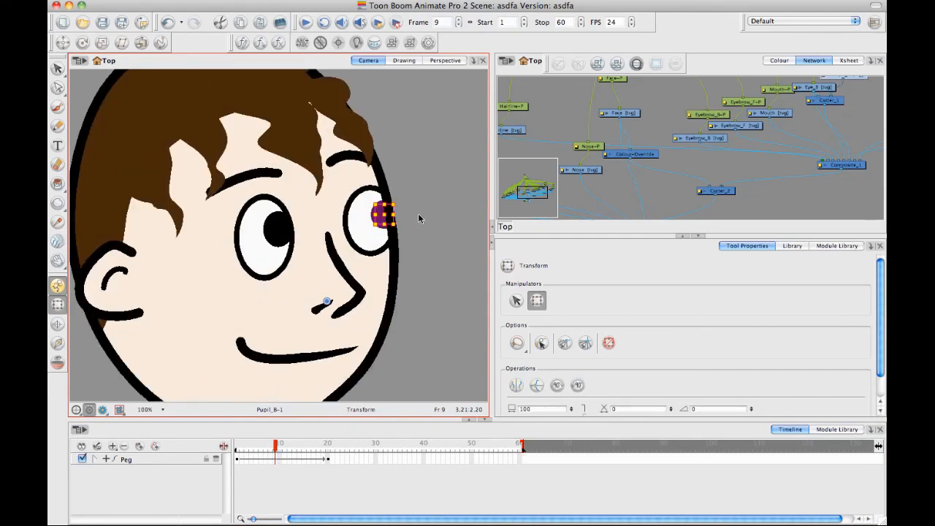
{"action": "key", "text": "b"}
{"action": "key", "text": "b"}
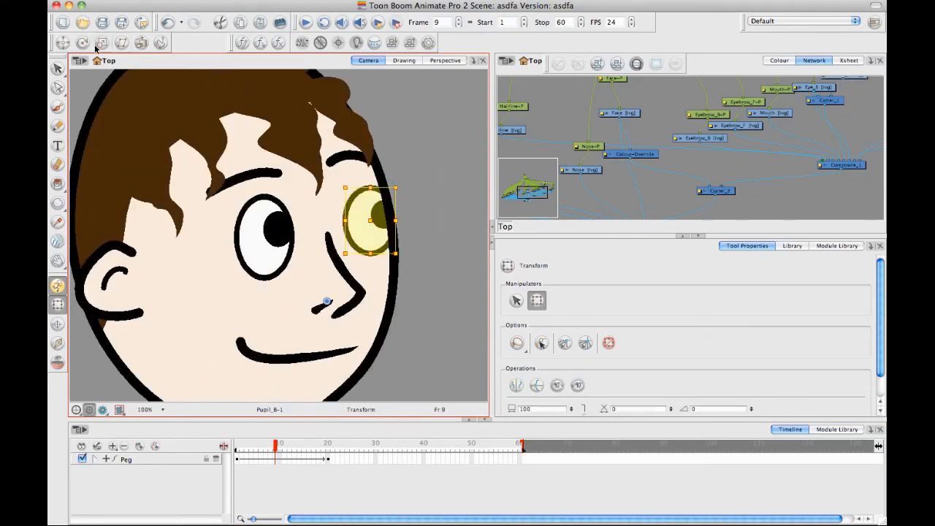
Move the back eye peg's pivot to the eye's centre with the Rotate tool, and narrow the eye horizontally with Transform
{"action": "left_click", "coordinate": [82, 42]}
{"action": "left_click_drag", "start_coordinate": [327, 301], "coordinate": [372, 222]}
{"action": "left_click", "coordinate": [58, 304]}
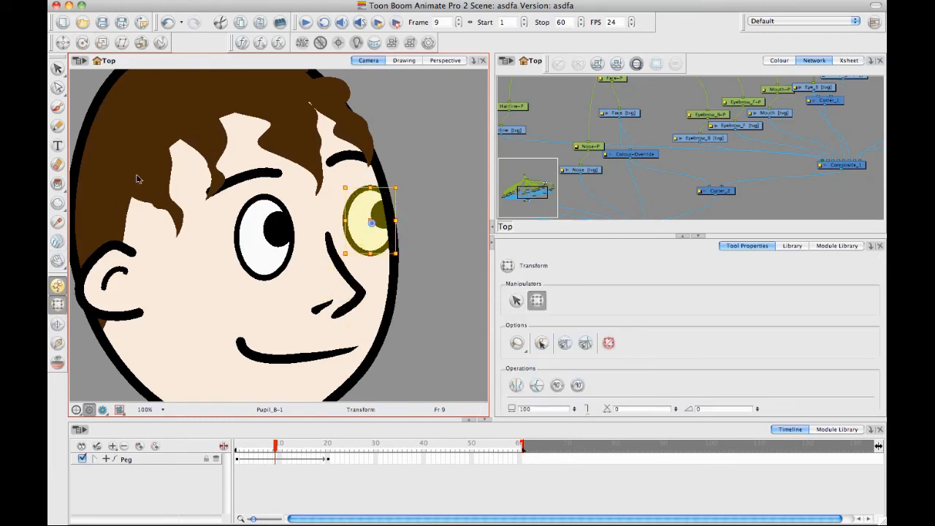
{"action": "left_click_drag", "start_coordinate": [348, 221], "coordinate": [357, 221]}
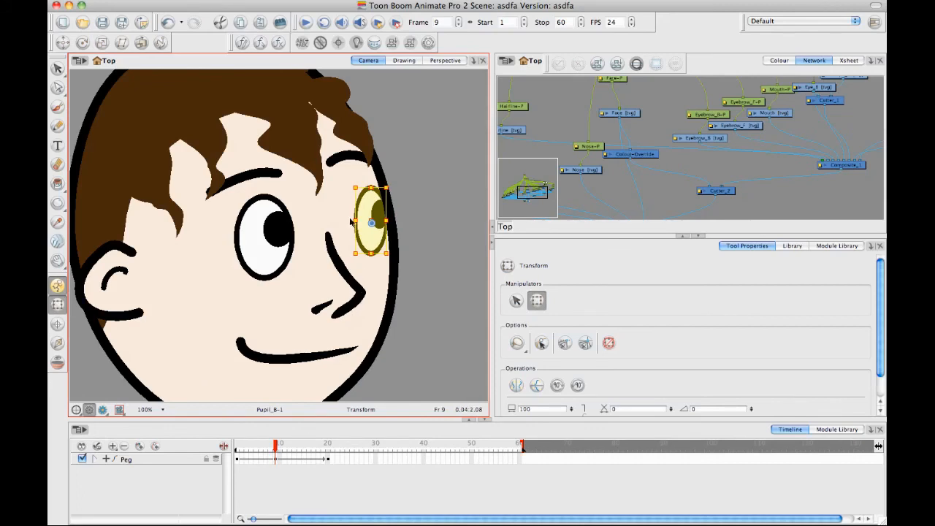
Try moving the frame 9 keyframe on the collapsed master peg to the end of the turn, and check the pose at frame 20
{"action": "left_click", "coordinate": [278, 460]}
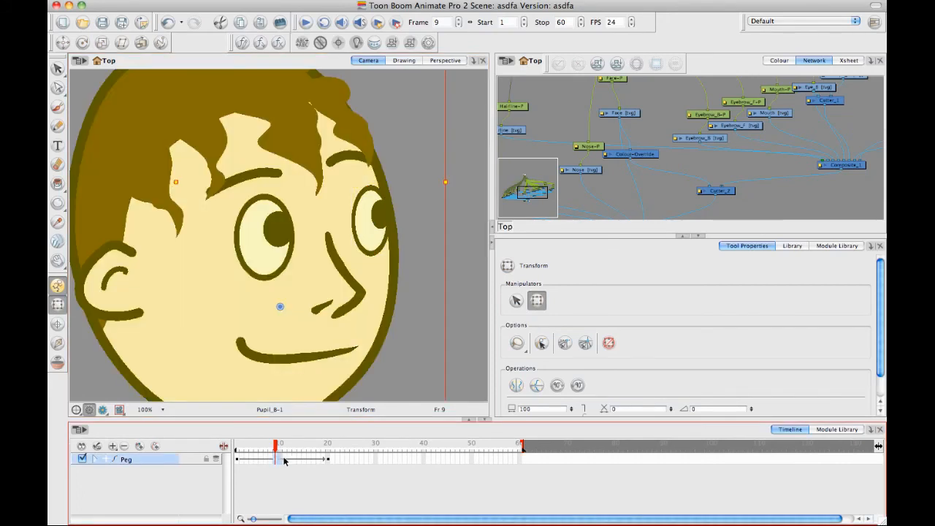
{"action": "left_click", "coordinate": [283, 470]}
{"action": "left_click_drag", "start_coordinate": [296, 461], "coordinate": [318, 445]}
{"action": "left_click", "coordinate": [279, 462]}
{"action": "left_click", "coordinate": [453, 269]}
{"action": "key", "text": "2"}
{"action": "key", "text": "2"}
{"action": "key", "text": "space"}
{"action": "left_click_drag", "start_coordinate": [376, 249], "coordinate": [361, 279]}
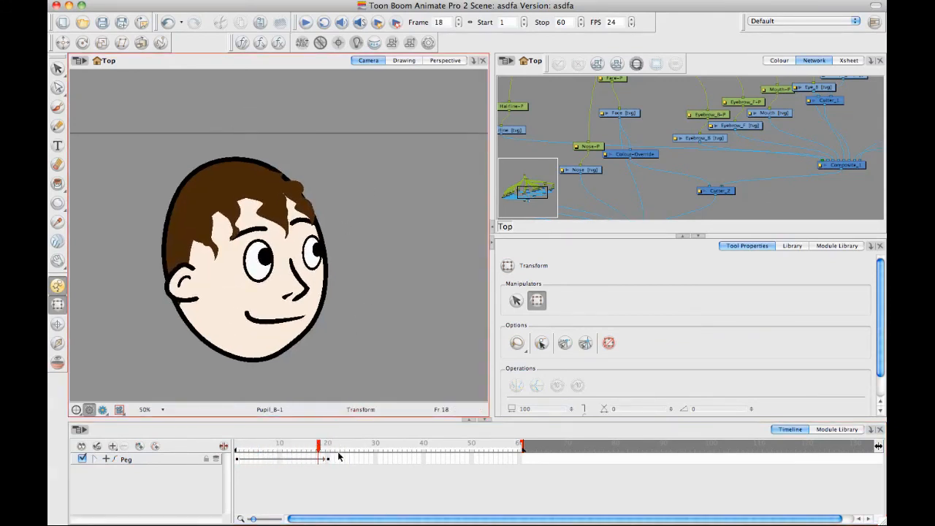
{"action": "mouse_move", "coordinate": [339, 456]}
{"action": "left_mouse_down"}
{"action": "mouse_move", "coordinate": [319, 445]}
{"action": "mouse_move", "coordinate": [328, 447]}
{"action": "left_mouse_up"}
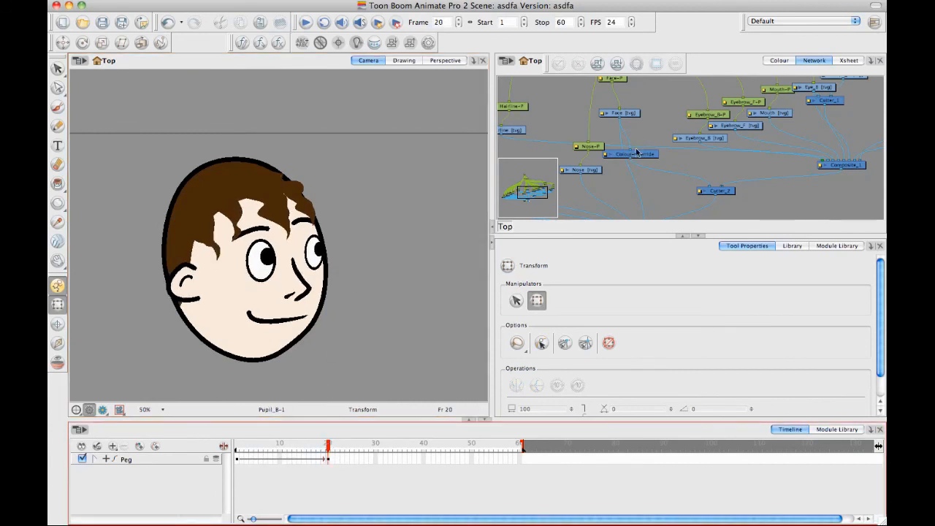
Select the FacialFeatures-P peg in the network, try shifting the features forward at frame 20, and undo back through the keyframe move
{"action": "key", "text": "space"}
{"action": "left_click_drag", "start_coordinate": [636, 150], "coordinate": [596, 185]}
{"action": "left_click_drag", "start_coordinate": [691, 119], "coordinate": [682, 182]}
{"action": "left_click_drag", "start_coordinate": [623, 137], "coordinate": [649, 162]}
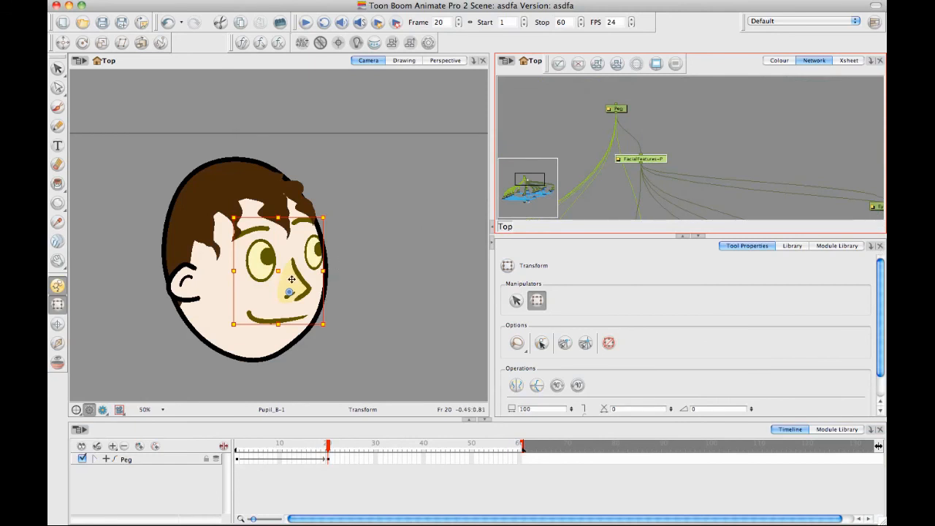
{"action": "left_click_drag", "start_coordinate": [291, 279], "coordinate": [306, 272]}
{"action": "key", "text": "ctrl+z"}
{"action": "key", "text": "ctrl+z"}
{"action": "key", "text": "ctrl+z"}
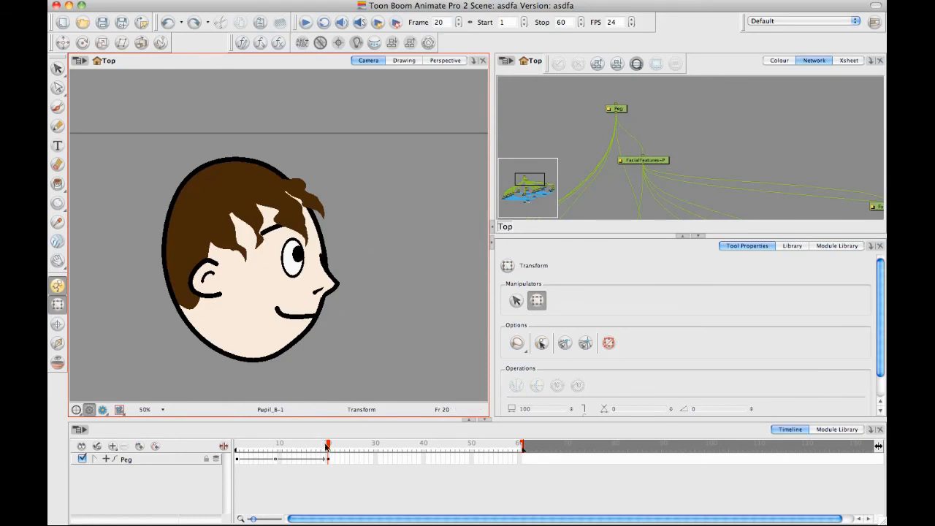
Expand the master peg's layers and enlarge the Timeline to reach the Eye_B-P layer
{"action": "mouse_move", "coordinate": [326, 446]}
{"action": "left_mouse_down"}
{"action": "mouse_move", "coordinate": [225, 447]}
{"action": "mouse_move", "coordinate": [275, 460]}
{"action": "left_mouse_up"}
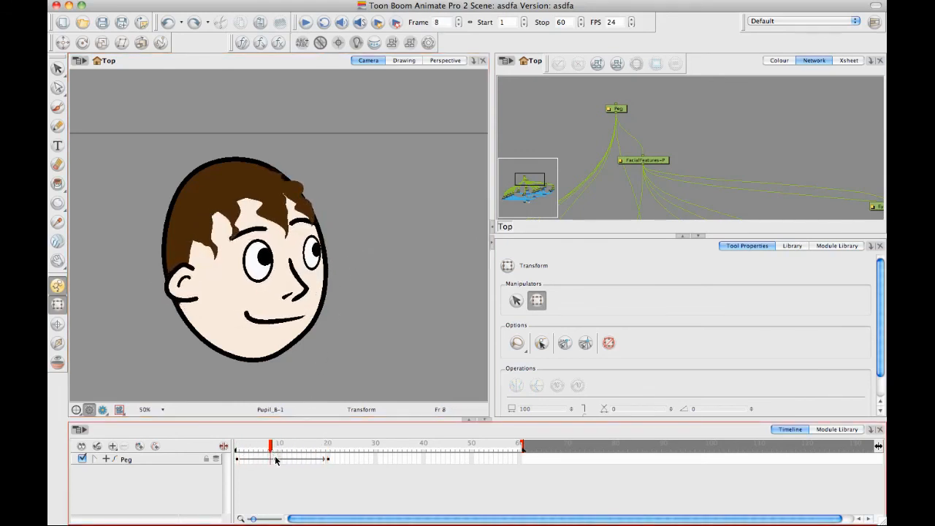
{"action": "left_click", "coordinate": [92, 459]}
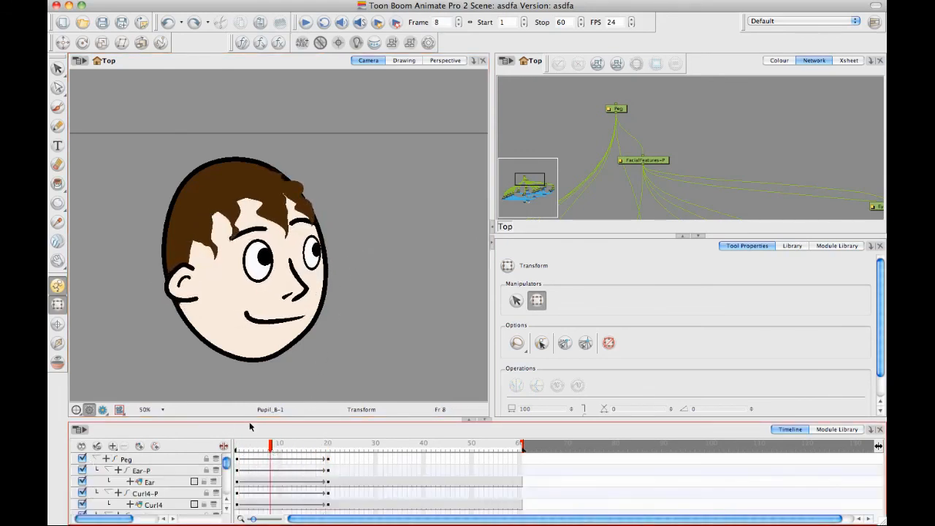
{"action": "left_click_drag", "start_coordinate": [248, 416], "coordinate": [249, 332]}
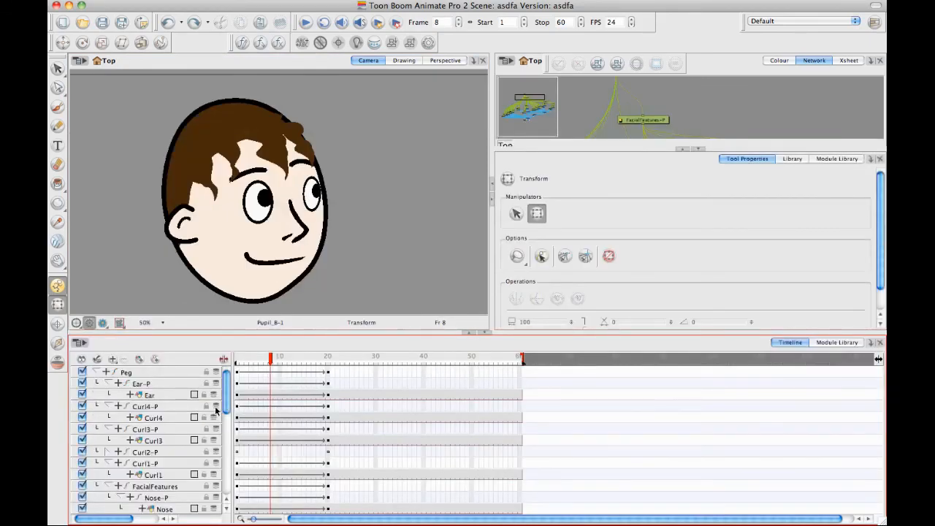
{"action": "left_click_drag", "start_coordinate": [224, 395], "coordinate": [225, 446]}
Move the Eye_B-P keyframe from frame 9 to frame 20, scrub back to frame 1, and deselect the eye
{"action": "left_click", "coordinate": [275, 414]}
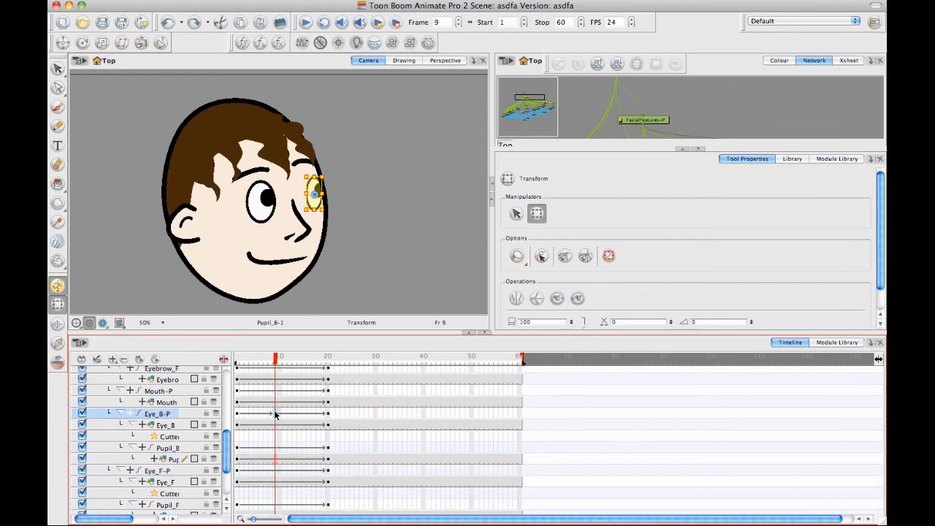
{"action": "left_click", "coordinate": [329, 415]}
{"action": "left_click_drag", "start_coordinate": [327, 359], "coordinate": [236, 360]}
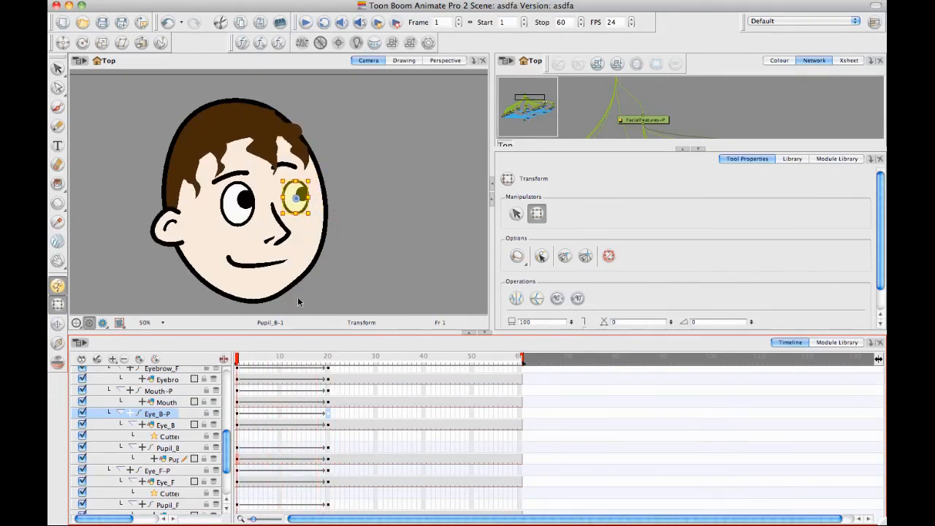
{"action": "left_click", "coordinate": [380, 254]}
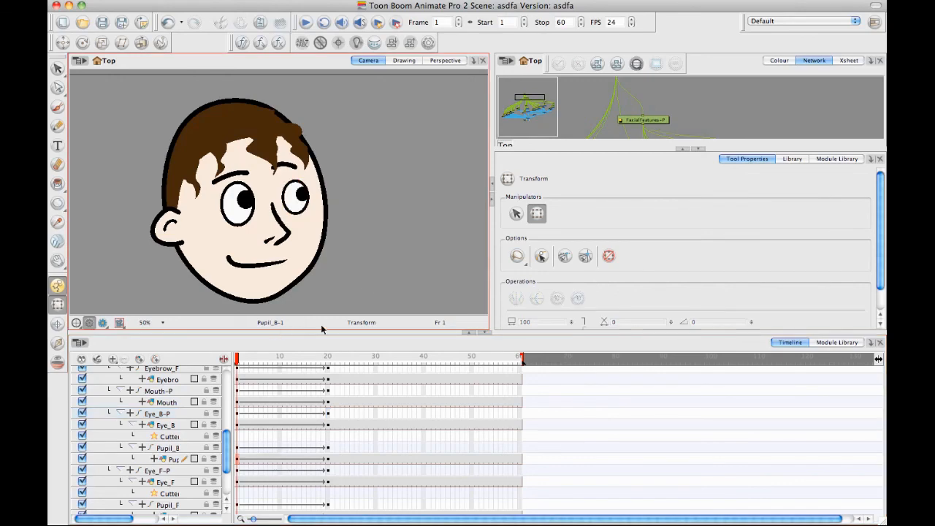
Collapse the Timeline, Network and Tool Properties panels so the Camera view fills the workspace, and frame the whole head
{"action": "left_click", "coordinate": [485, 333]}
{"action": "left_click", "coordinate": [492, 285]}
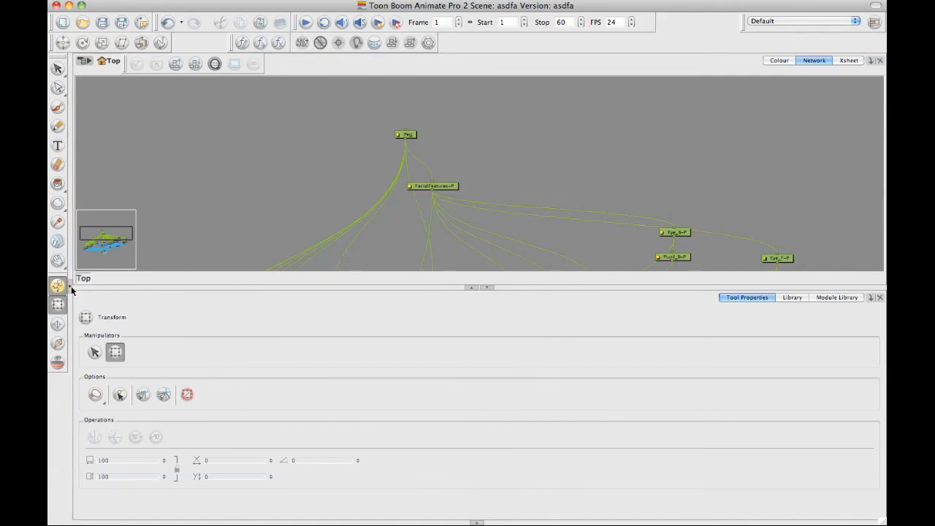
{"action": "left_click", "coordinate": [71, 287]}
{"action": "left_click", "coordinate": [490, 292]}
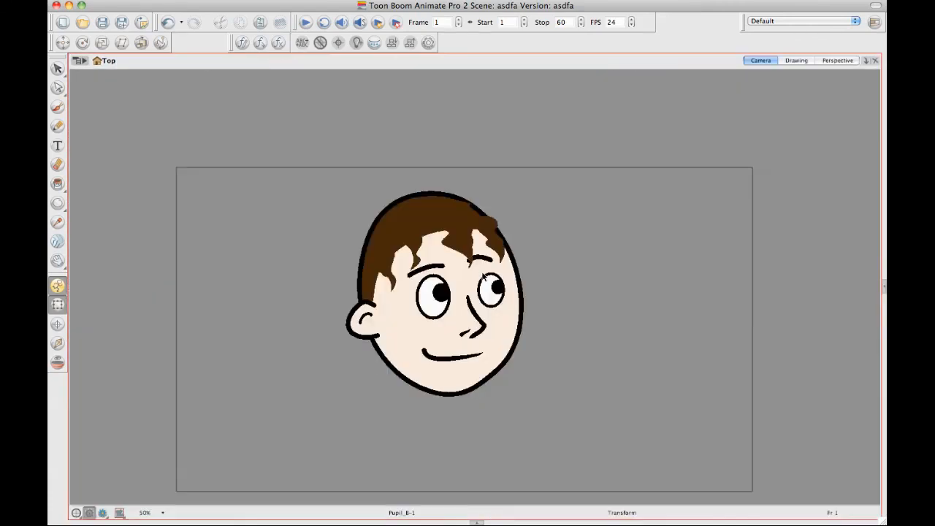
{"action": "key", "text": "space"}
{"action": "left_click_drag", "start_coordinate": [587, 256], "coordinate": [502, 197]}
{"action": "key", "text": "2"}
{"action": "key", "text": "2"}
{"action": "key", "text": "space"}
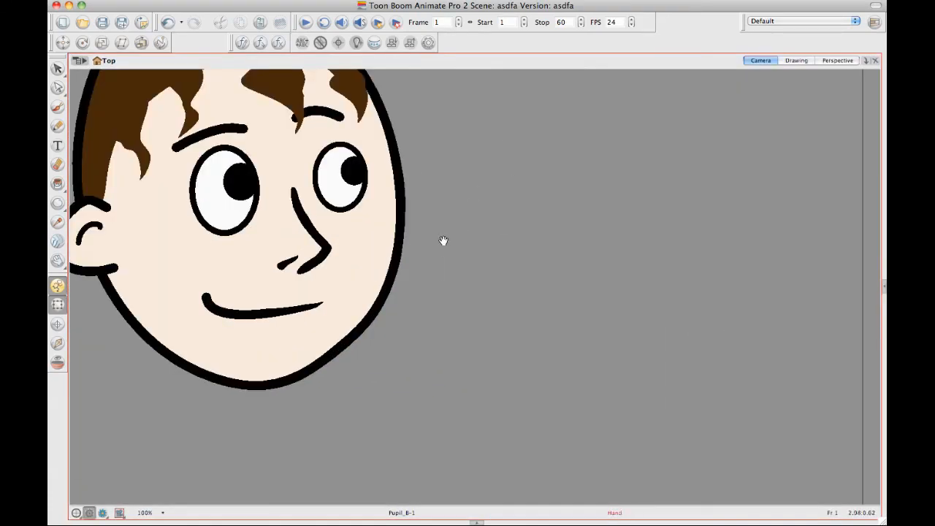
{"action": "left_click_drag", "start_coordinate": [443, 242], "coordinate": [562, 334]}
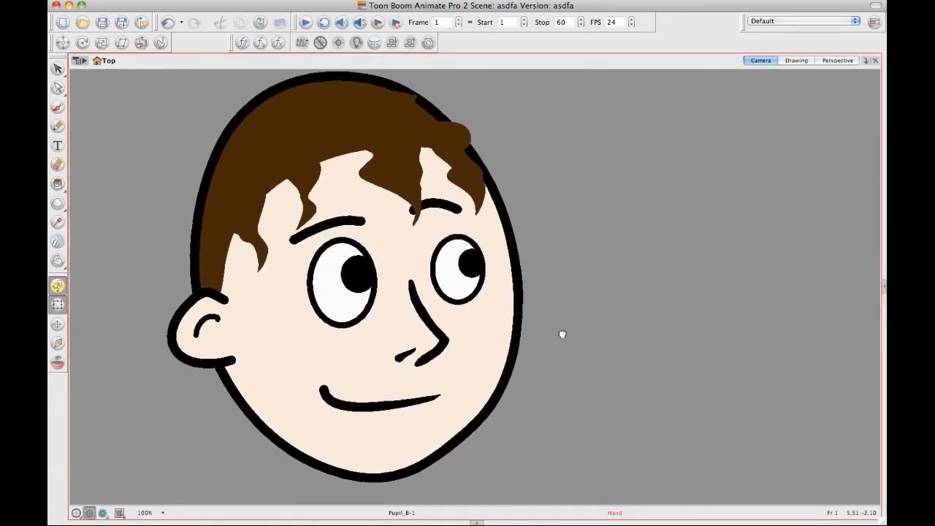
{"action": "key", "text": "1"}
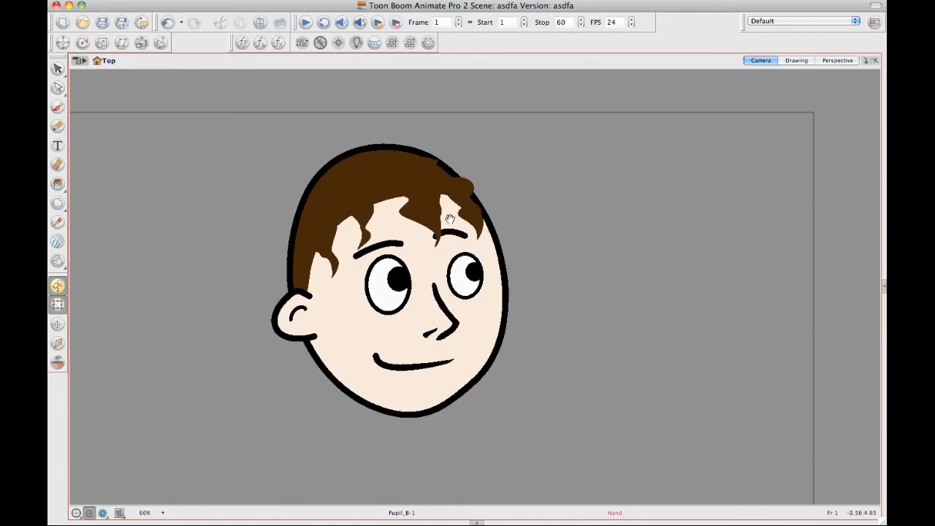
{"action": "scroll", "coordinate": [530, 203], "scroll_direction": "down", "scroll_amount": 1}
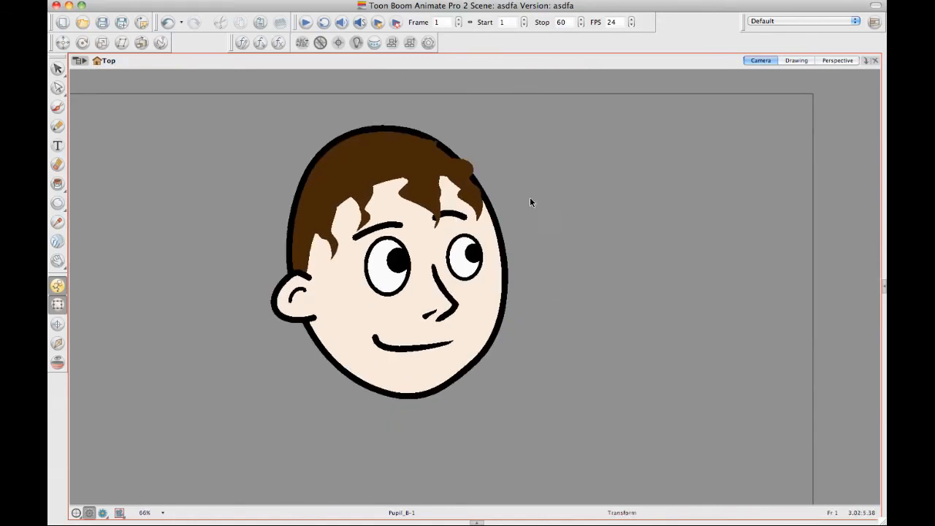
Restore the Timeline at a reduced height, scrub to frame 21, and select the face
{"action": "left_click", "coordinate": [480, 522]}
{"action": "left_click_drag", "start_coordinate": [438, 331], "coordinate": [441, 409]}
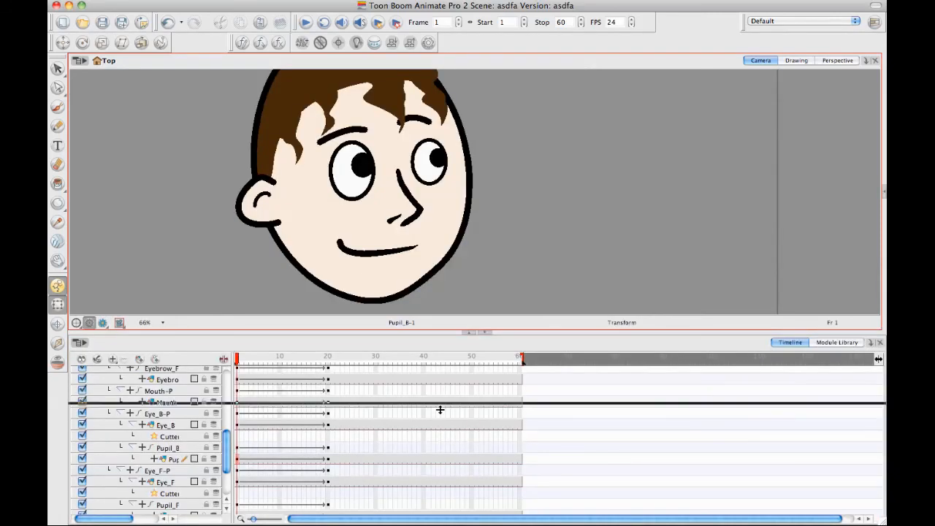
{"action": "left_click_drag", "start_coordinate": [236, 439], "coordinate": [336, 427]}
{"action": "left_click", "coordinate": [409, 282]}
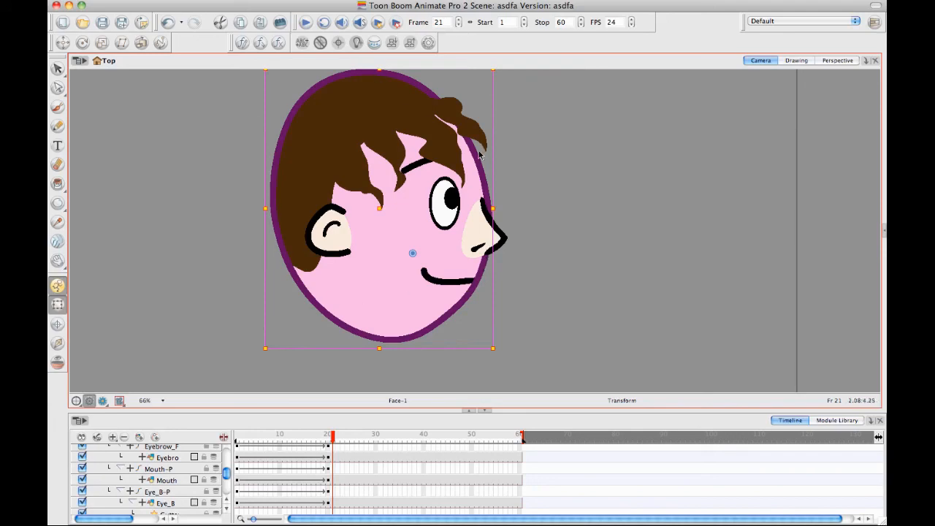
Scrub back and forth through the head turn between frames 1 and 21 to examine the in-betweens, and stop at frame 20
{"action": "left_click_drag", "start_coordinate": [331, 438], "coordinate": [160, 431]}
{"action": "left_click_drag", "start_coordinate": [236, 437], "coordinate": [285, 437]}
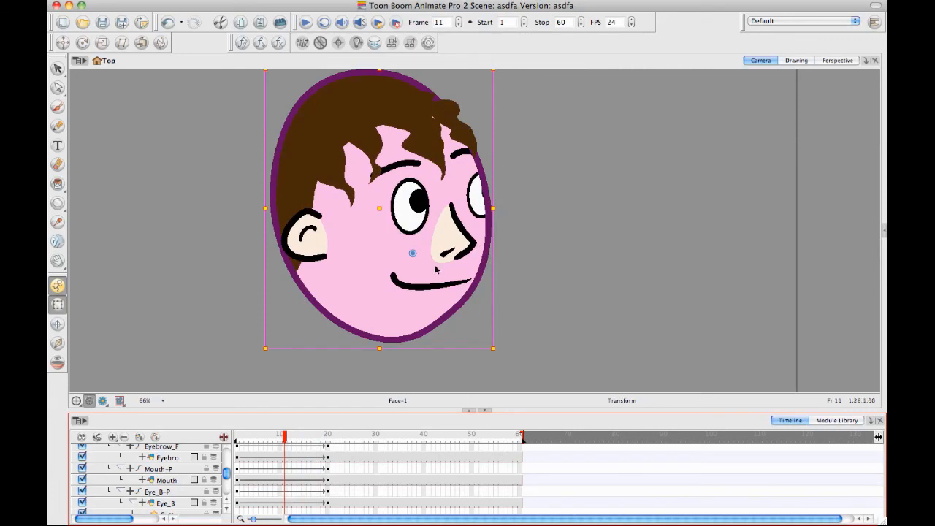
{"action": "left_click_drag", "start_coordinate": [285, 437], "coordinate": [207, 430]}
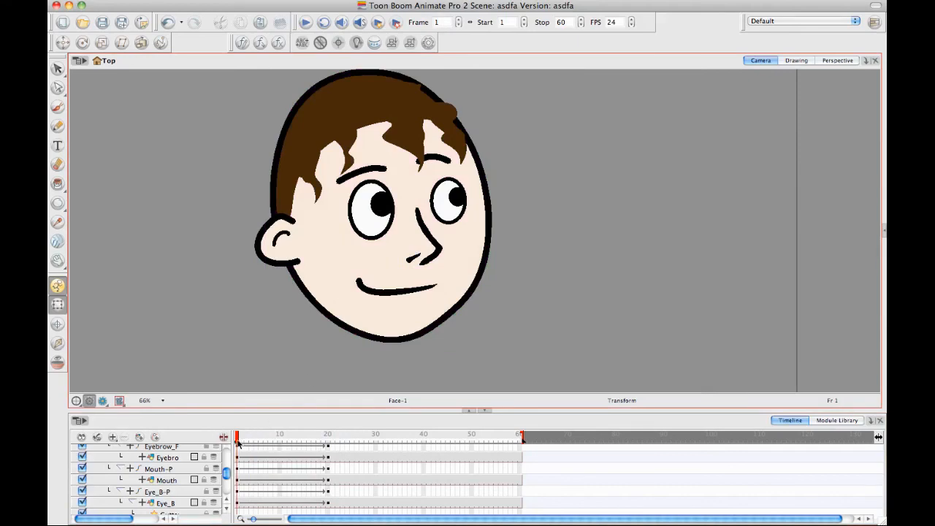
{"action": "left_click_drag", "start_coordinate": [238, 441], "coordinate": [333, 437]}
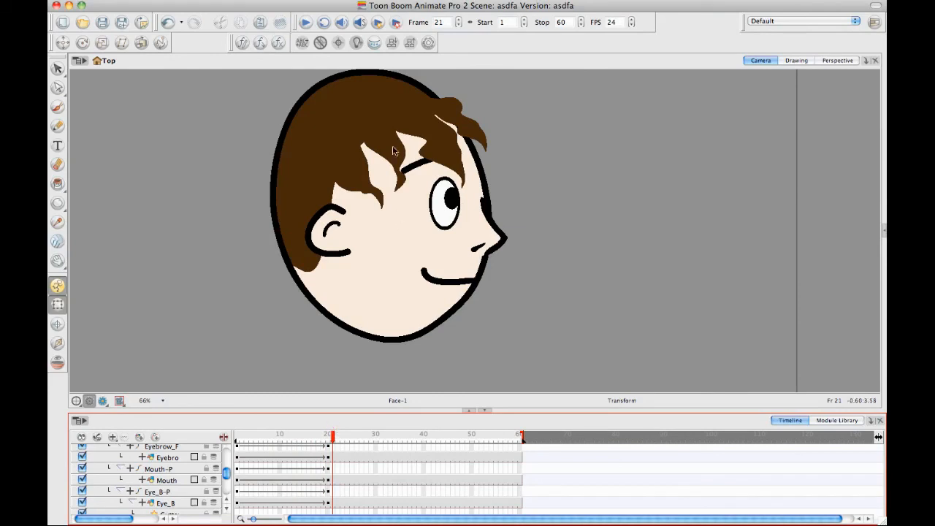
{"action": "left_click", "coordinate": [328, 437]}
{"action": "mouse_move", "coordinate": [328, 437]}
{"action": "left_mouse_down"}
{"action": "mouse_move", "coordinate": [236, 439]}
{"action": "mouse_move", "coordinate": [328, 437]}
{"action": "left_mouse_up"}
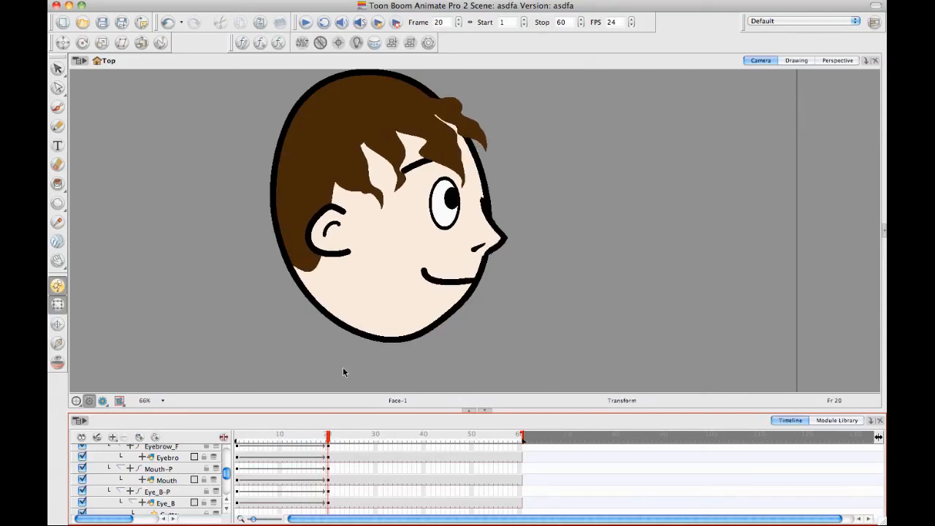